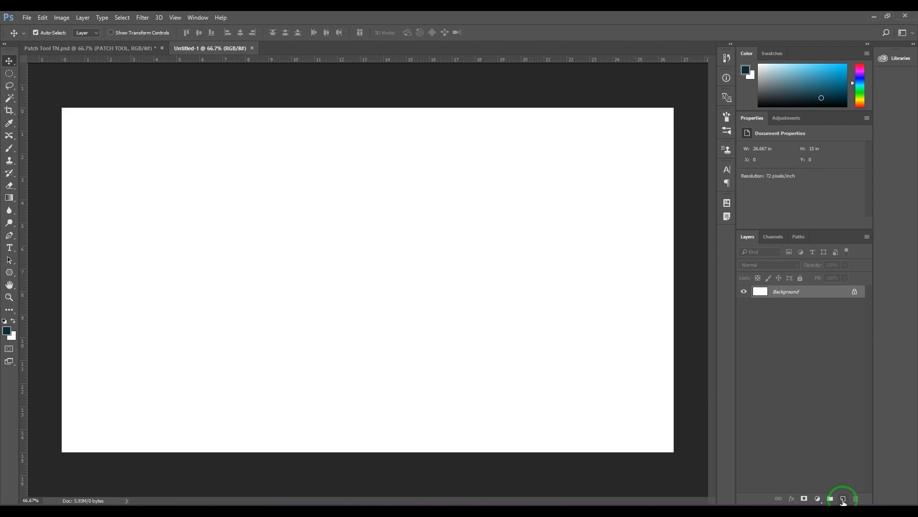
Add a new layer and select a full-width rectangular band about 5.13 in high across the top of the canvas
left_click(843, 499)
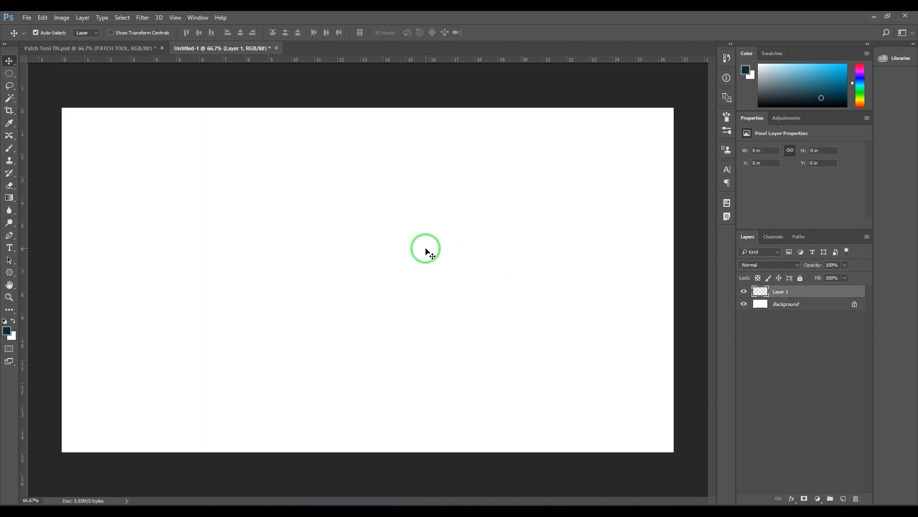
left_click_drag(16, 75, 675, 300)
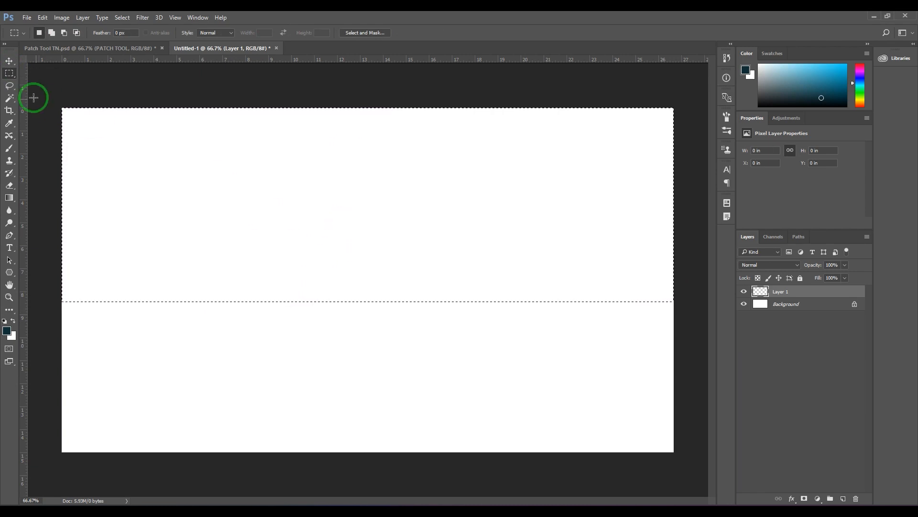
left_click(50, 87)
left_click_drag(50, 86, 682, 242)
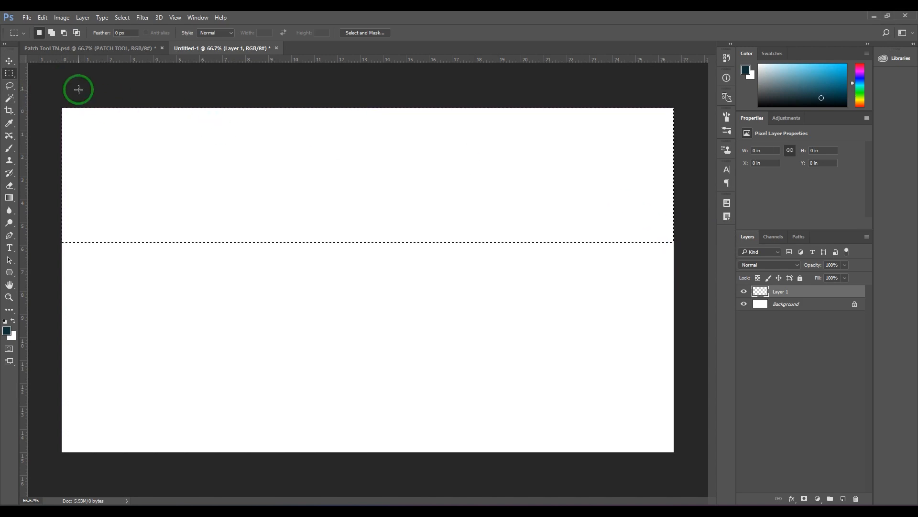
left_click_drag(49, 77, 674, 225)
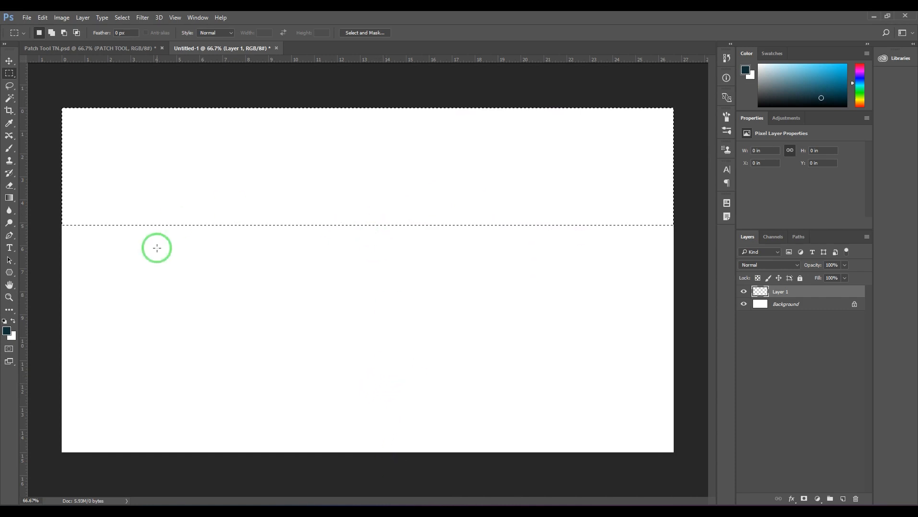
Set the foreground color to light blue #93b7ca and fill the selected band with it
left_click(6, 330)
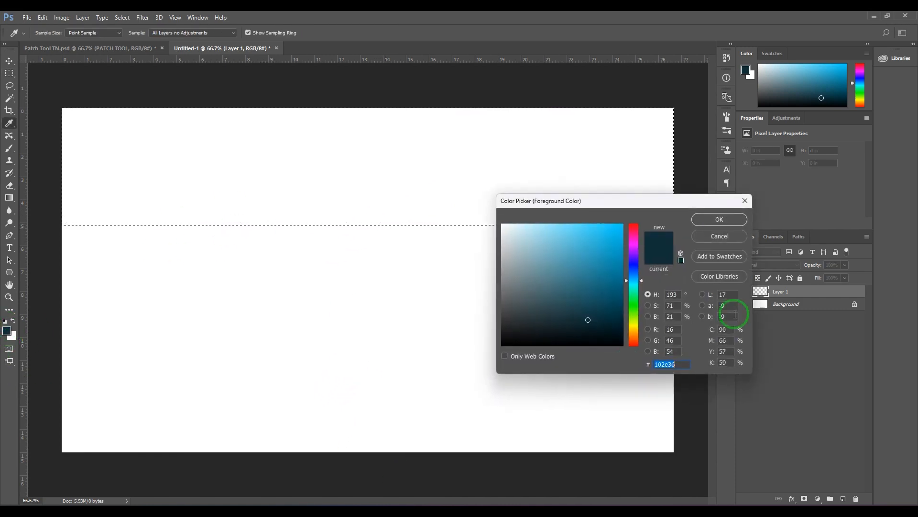
left_click_drag(630, 279, 632, 278)
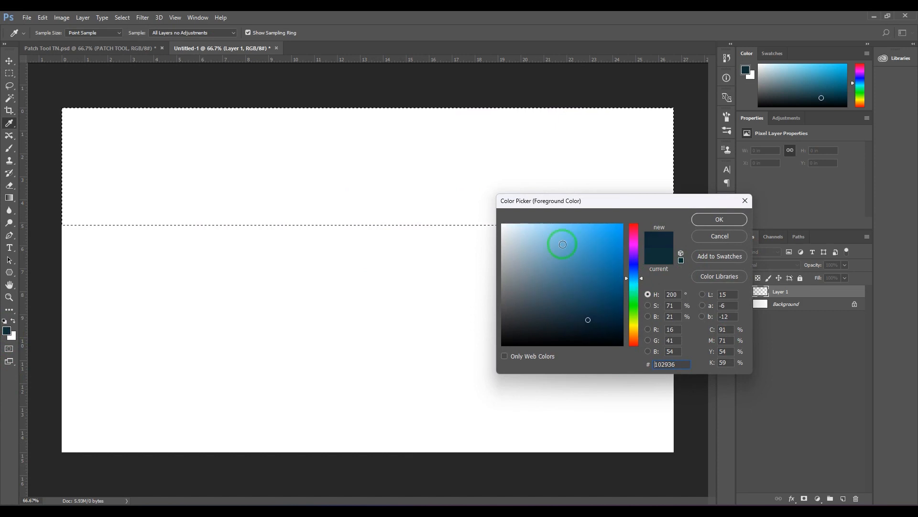
left_click(540, 222)
left_click_drag(541, 221, 535, 249)
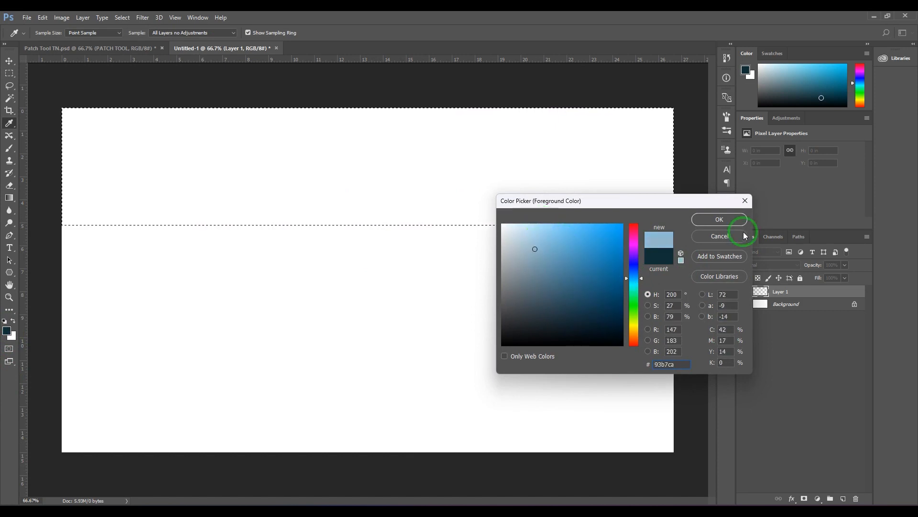
left_click(718, 219)
key("alt+BackSpace")
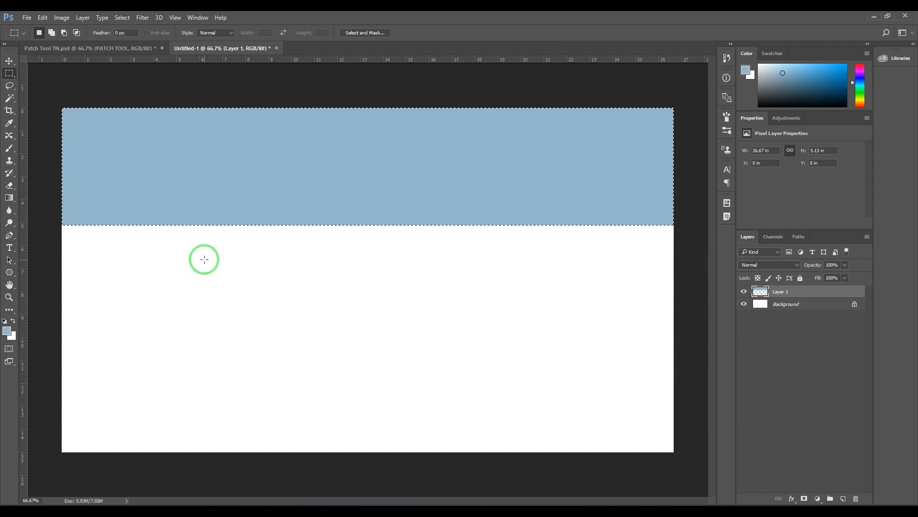
Set up the Brush tool as a soft brush with minimum hardness and 30% opacity
key("b")
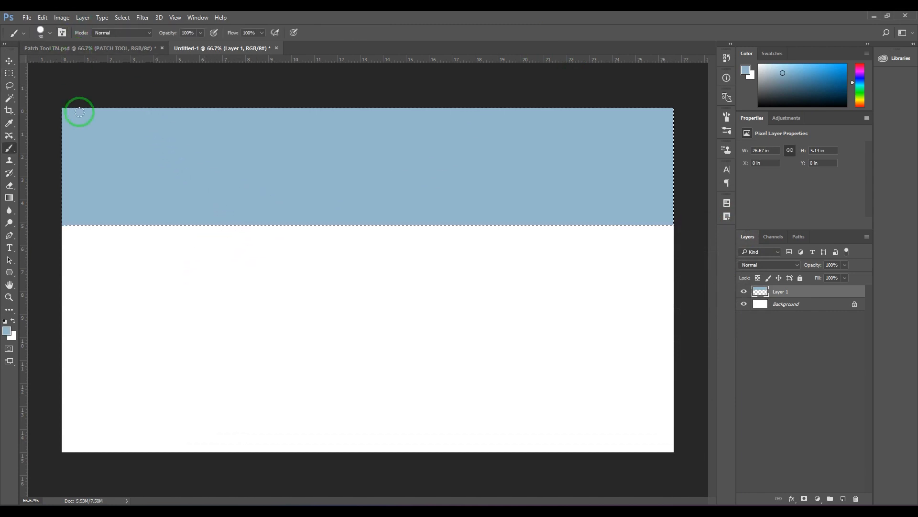
left_click(42, 31)
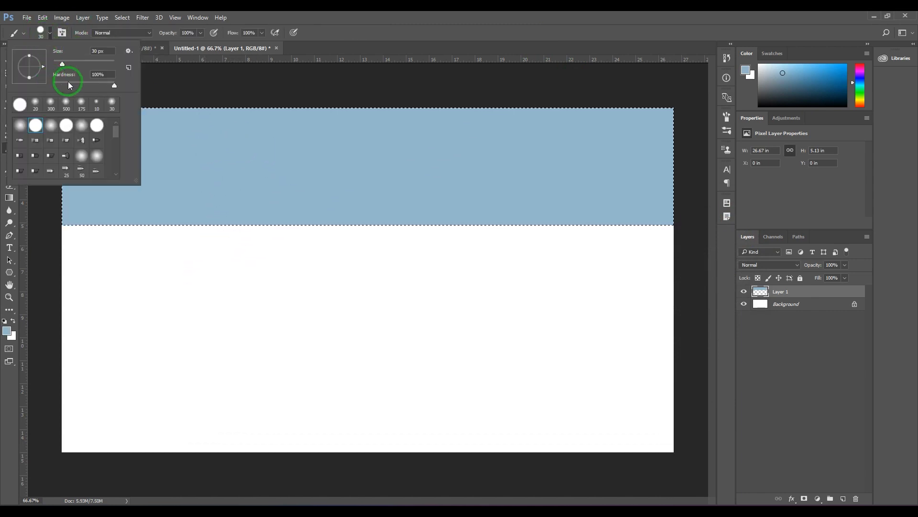
left_click_drag(68, 82, 44, 83)
mouse_move(173, 36)
left_mouse_down()
mouse_move(156, 38)
mouse_move(340, 43)
mouse_move(173, 36)
left_mouse_up()
type("100")
key("Return")
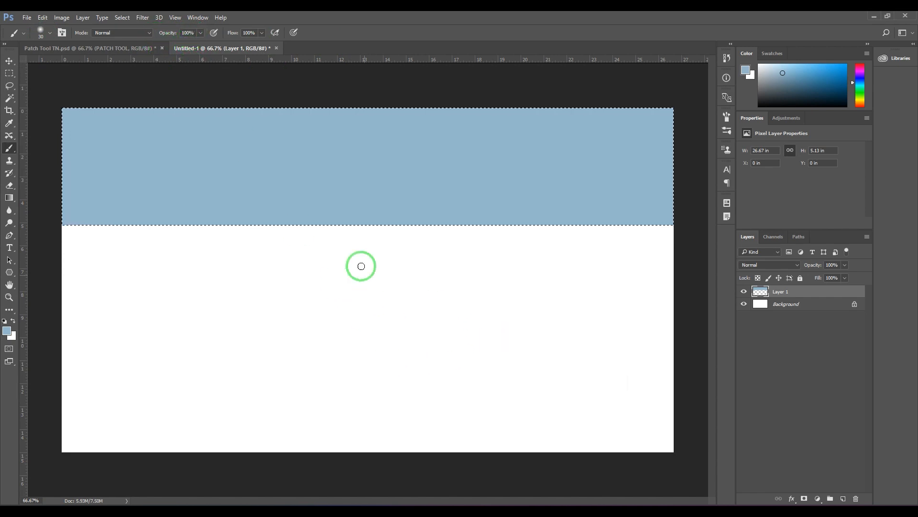
key("3")
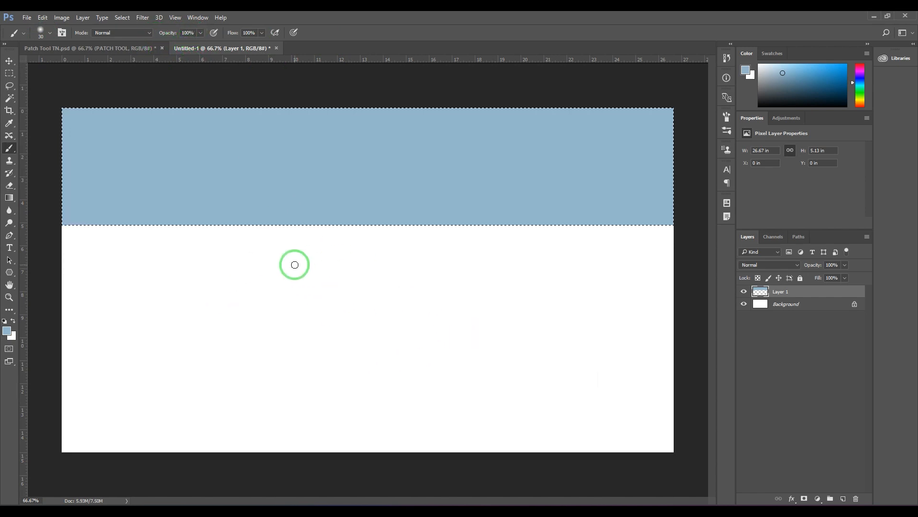
Change the foreground color to a darker blue with a slightly more violet hue for brushing
left_click(7, 332)
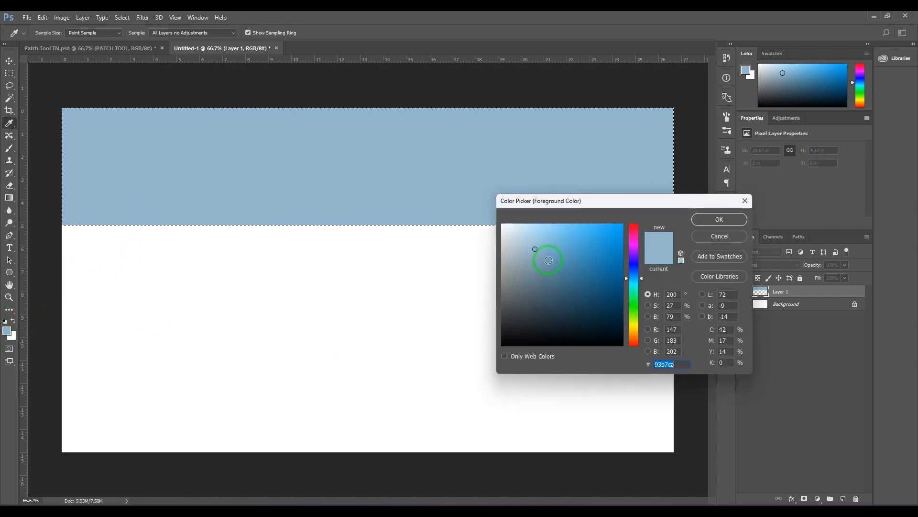
left_click(548, 259)
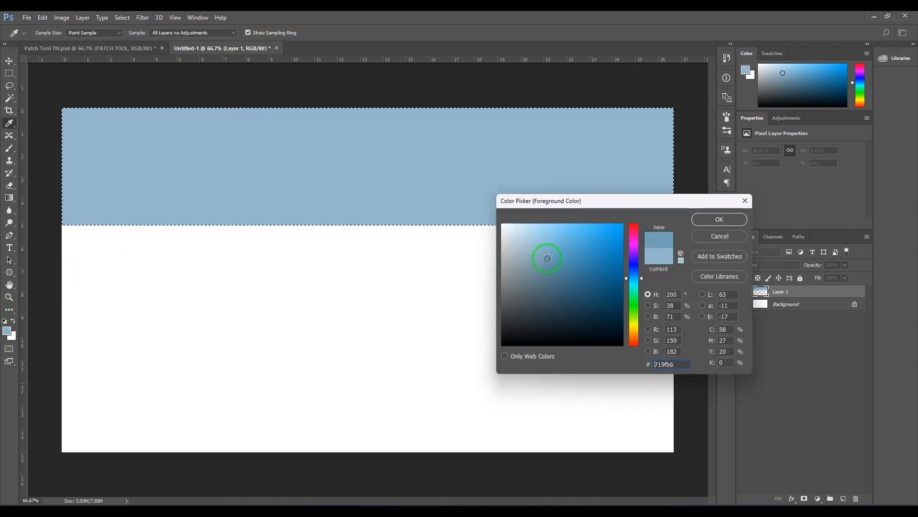
left_click(632, 275)
left_click(719, 219)
key("b")
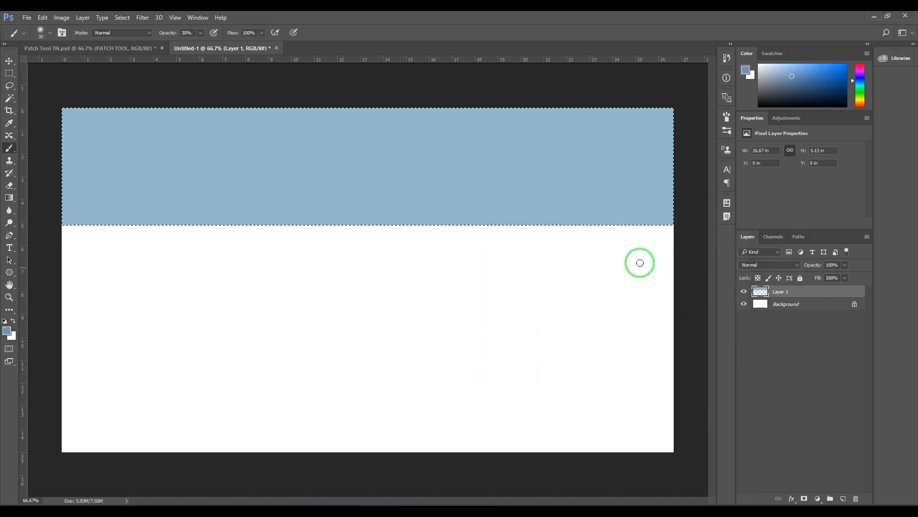
Enlarge the brush to 500 px and paint the darker blue along the top of the selected sky band
key("bracketright")
key("bracketright")
key("bracketright")
key("bracketright")
key("bracketright")
key("bracketright")
key("bracketright")
key("bracketright")
key("bracketright")
key("bracketright")
key("bracketright")
key("bracketright")
key("bracketright")
key("bracketright")
key("bracketright")
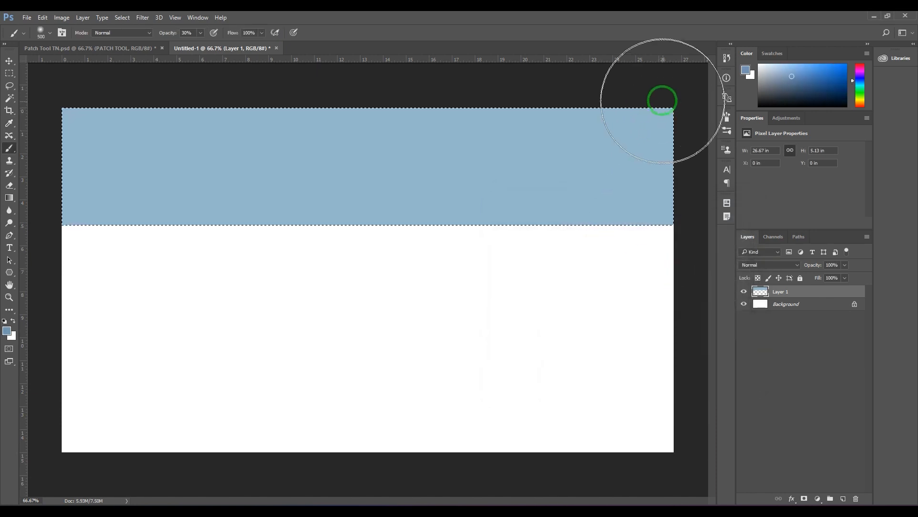
mouse_move(603, 84)
left_mouse_down()
mouse_move(538, 87)
mouse_move(655, 111)
mouse_move(292, 101)
left_mouse_up()
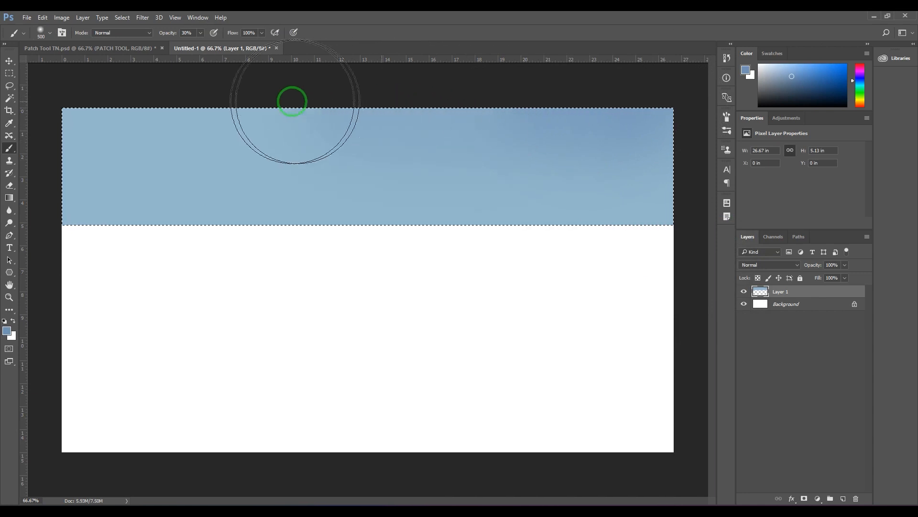
mouse_move(172, 110)
left_mouse_down()
mouse_move(49, 86)
mouse_move(252, 96)
mouse_move(722, 86)
mouse_move(653, 76)
left_mouse_up()
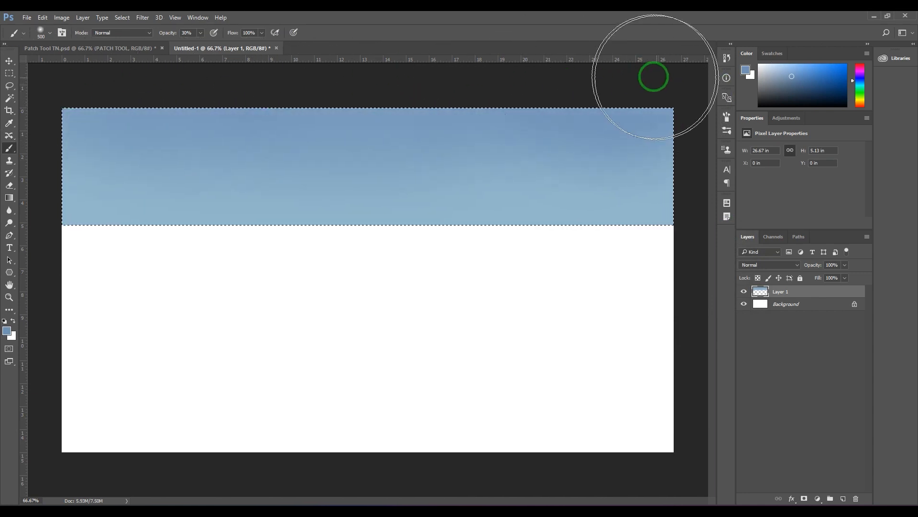
Set the foreground color to pale cyan #8fcbd8 and brush it along the lower part of the sky, raising brush opacity to 50%
left_click(7, 330)
left_click(219, 215)
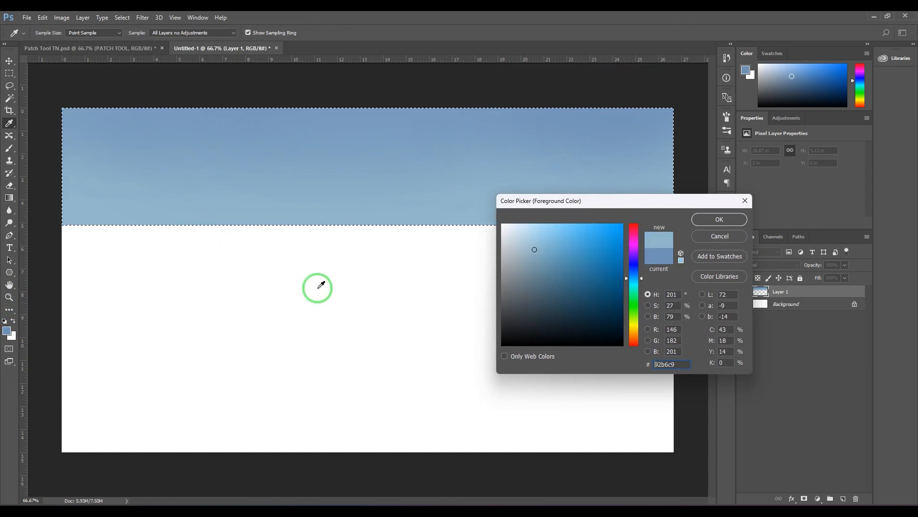
left_click(633, 282)
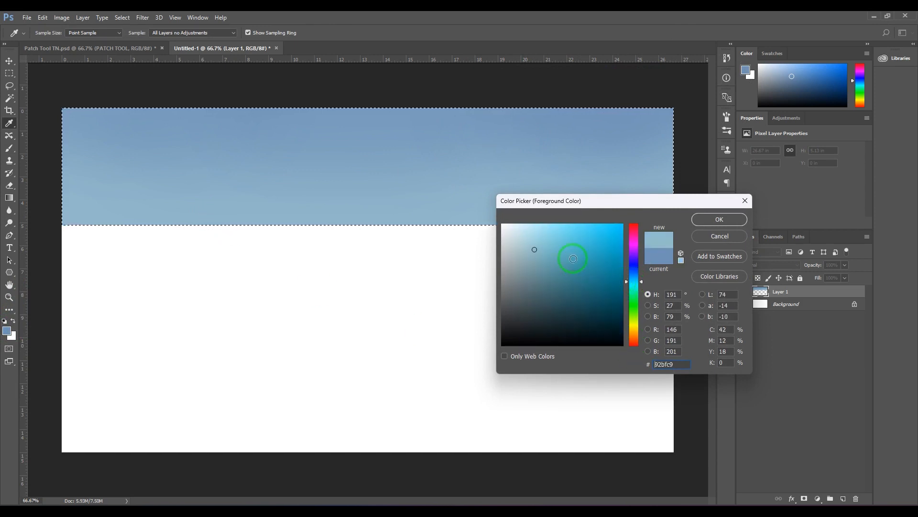
left_click(693, 226)
key("b")
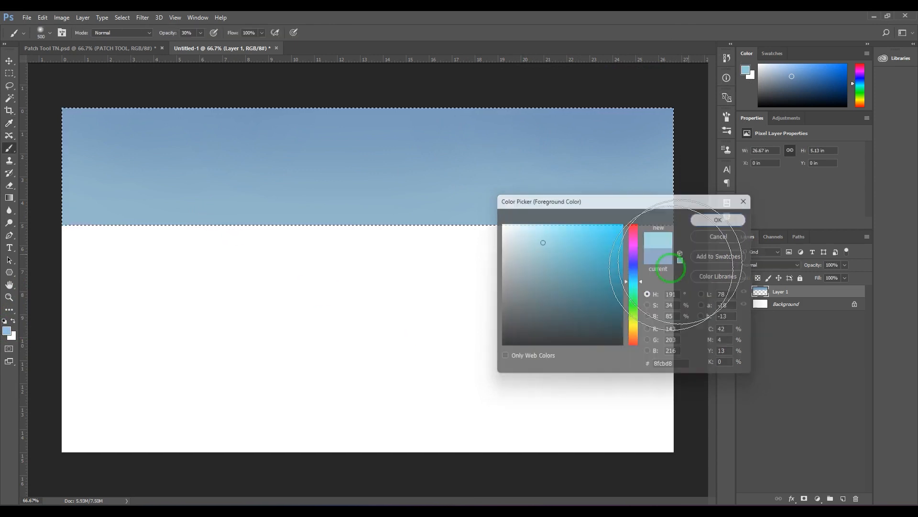
key("5")
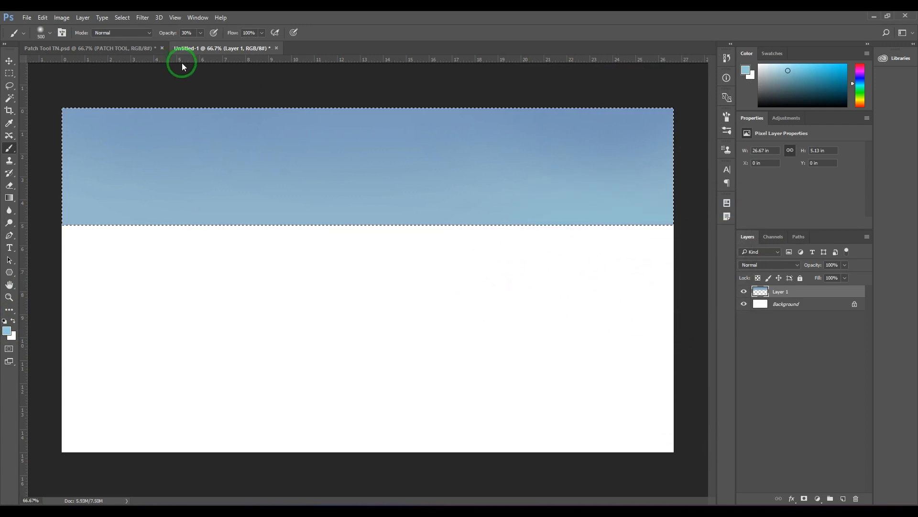
mouse_move(628, 278)
left_mouse_down()
mouse_move(121, 267)
mouse_move(590, 288)
left_mouse_up()
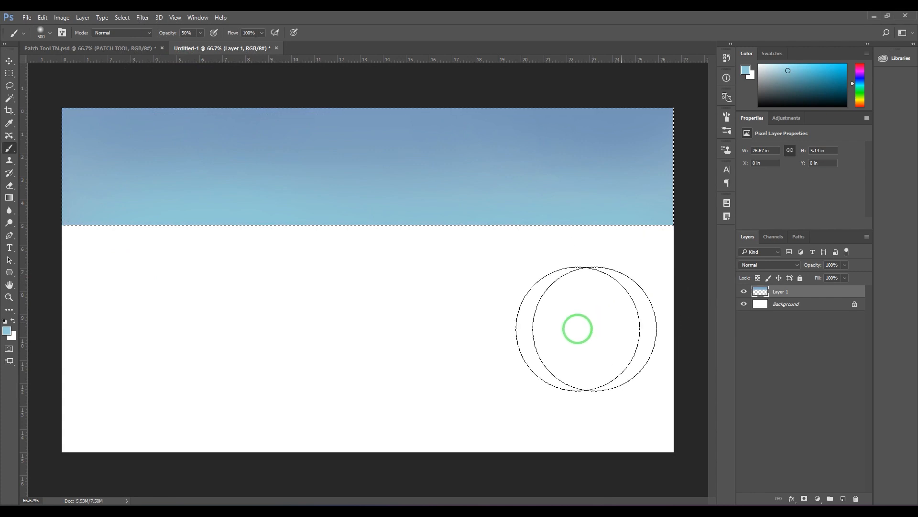
Paint a sandy yellow #d8c98f glow along the middle of the horizon at 20% brush opacity, and clear the selection
left_click(7, 330)
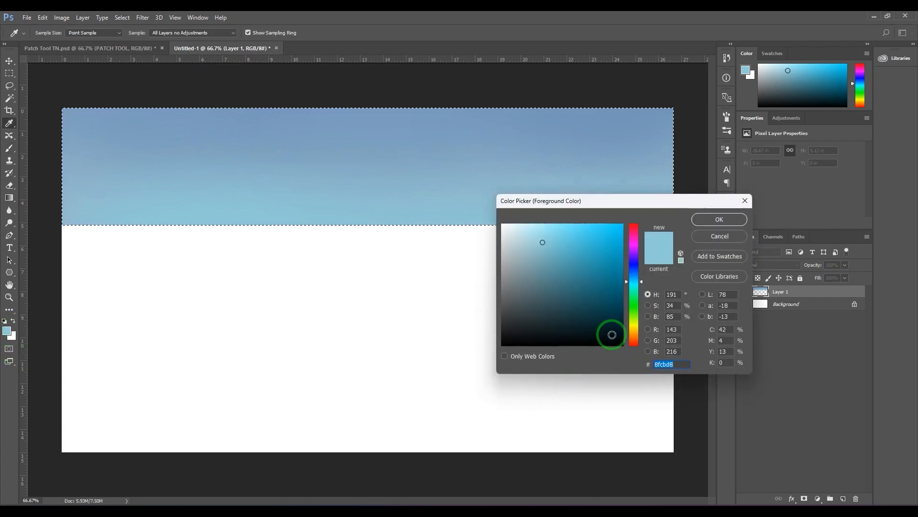
left_click(633, 330)
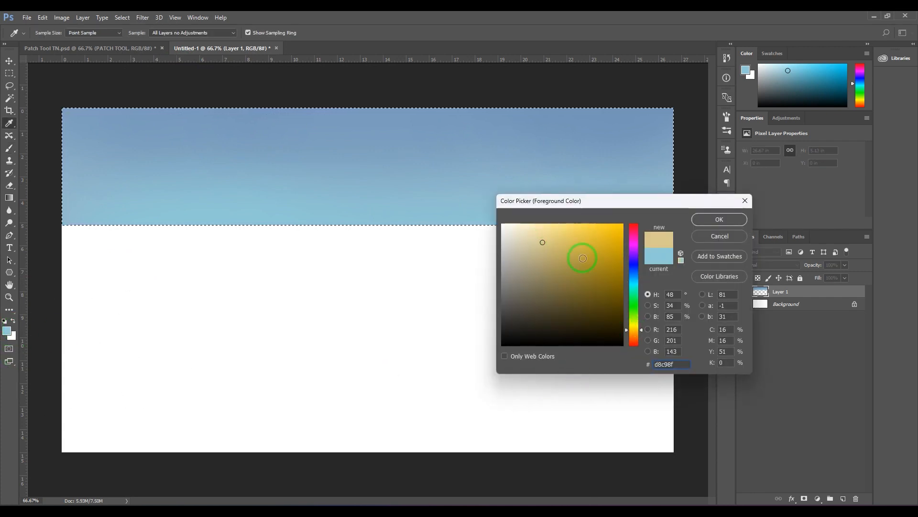
left_click(719, 220)
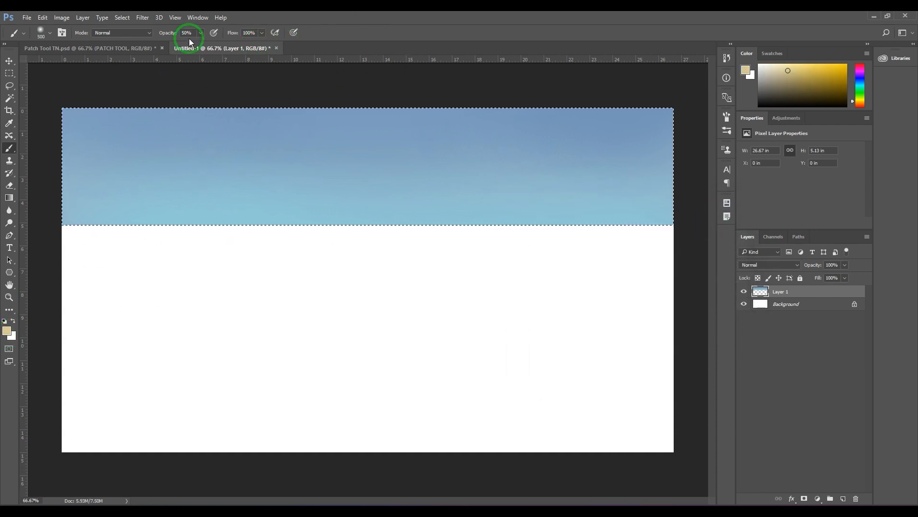
key("2")
mouse_move(254, 240)
left_mouse_down()
mouse_move(371, 272)
mouse_move(237, 266)
mouse_move(313, 263)
mouse_move(283, 258)
mouse_move(154, 258)
mouse_move(197, 244)
mouse_move(169, 244)
mouse_move(433, 250)
mouse_move(257, 235)
mouse_move(318, 250)
mouse_move(541, 250)
left_mouse_up()
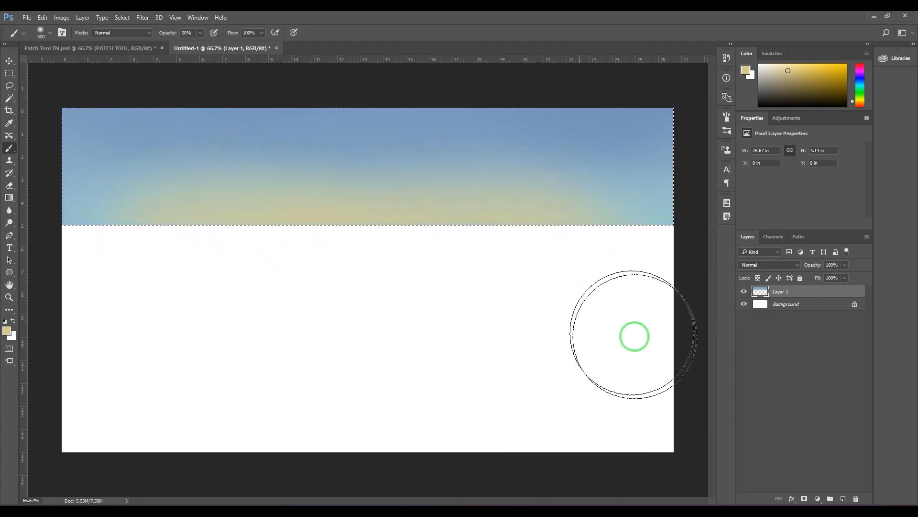
key("ctrl+d")
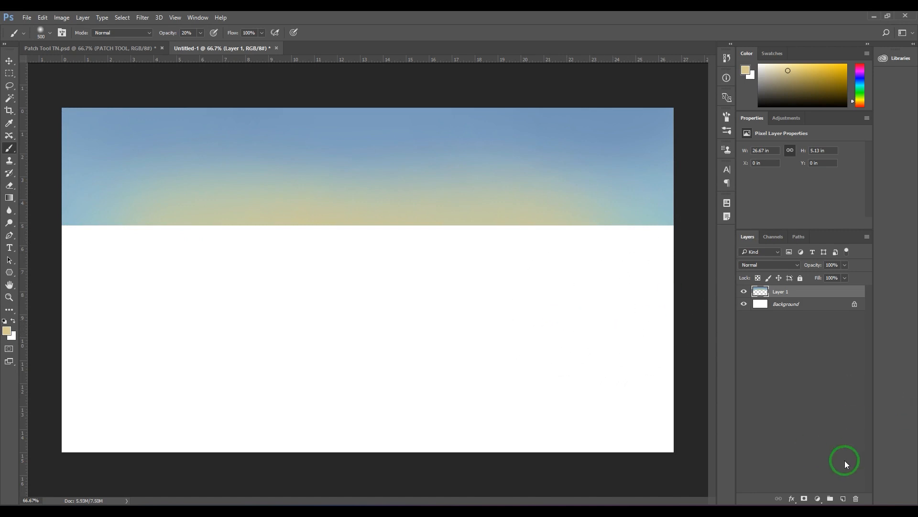
Add a new layer above the sky and reduce the brush size to 150 px
left_click(844, 498)
key("bracketleft")
key("bracketleft")
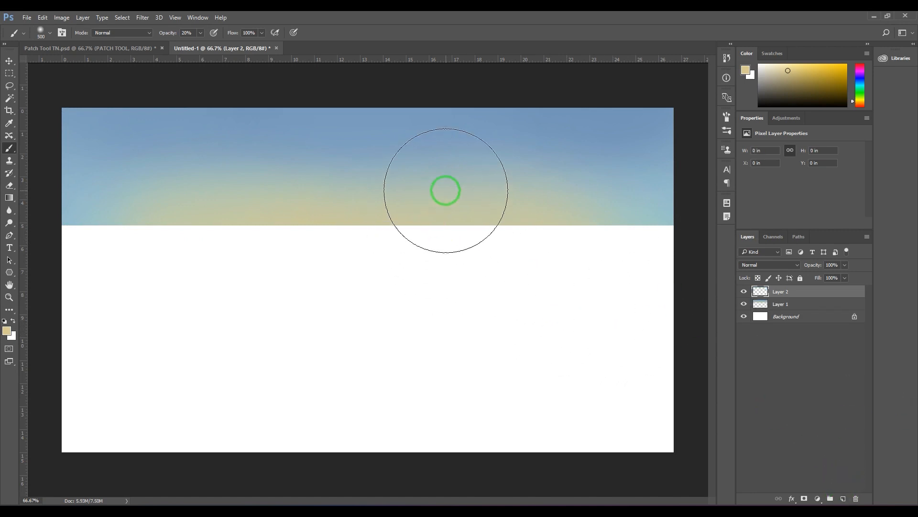
key("bracketleft")
key("bracketleft")
key("bracketleft")
key("bracketleft")
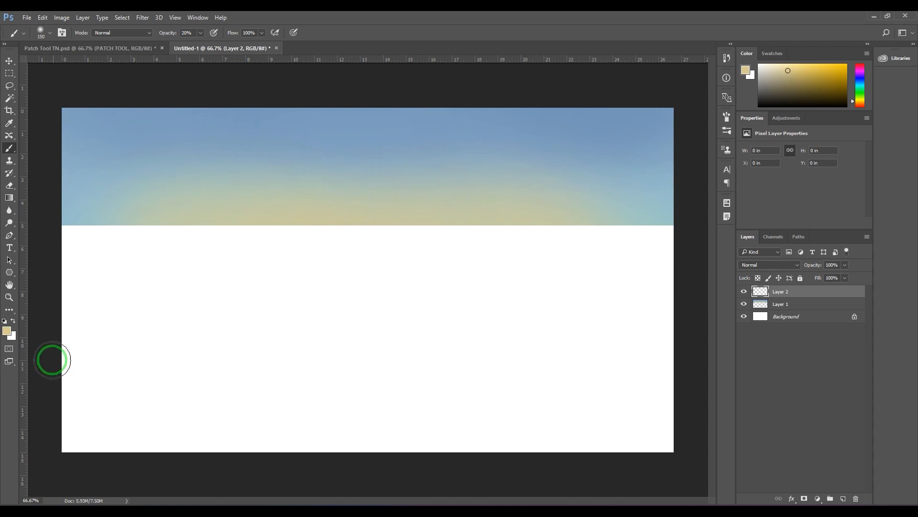
Sample blue from the sky and set the foreground color to a muted bluish grey for the brush
left_click(7, 330)
left_click(238, 207)
left_click(514, 259)
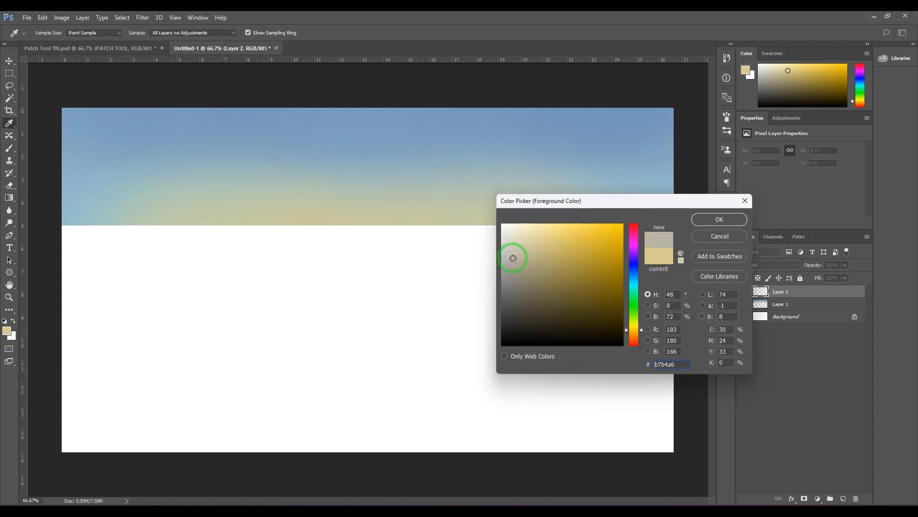
left_click(199, 170)
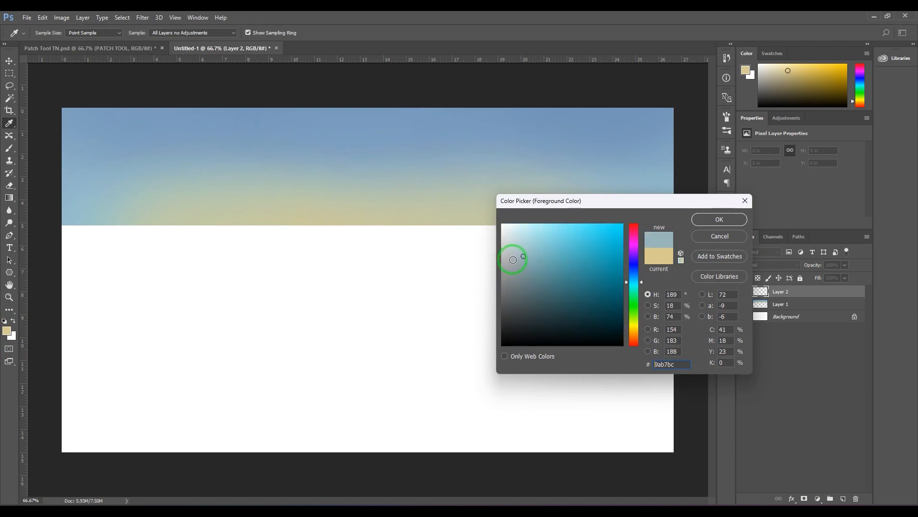
left_click(708, 221)
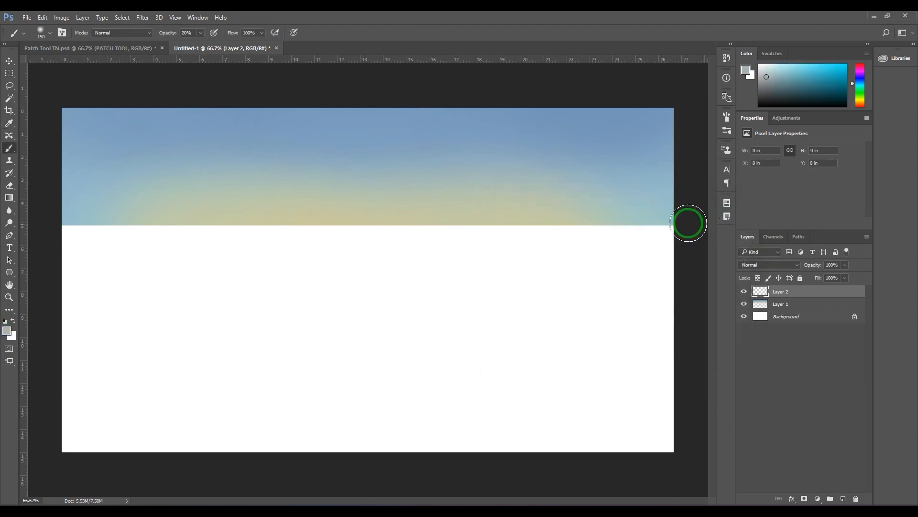
key("b")
Set the brush hardness to 35%
left_click(41, 34)
left_click(58, 86)
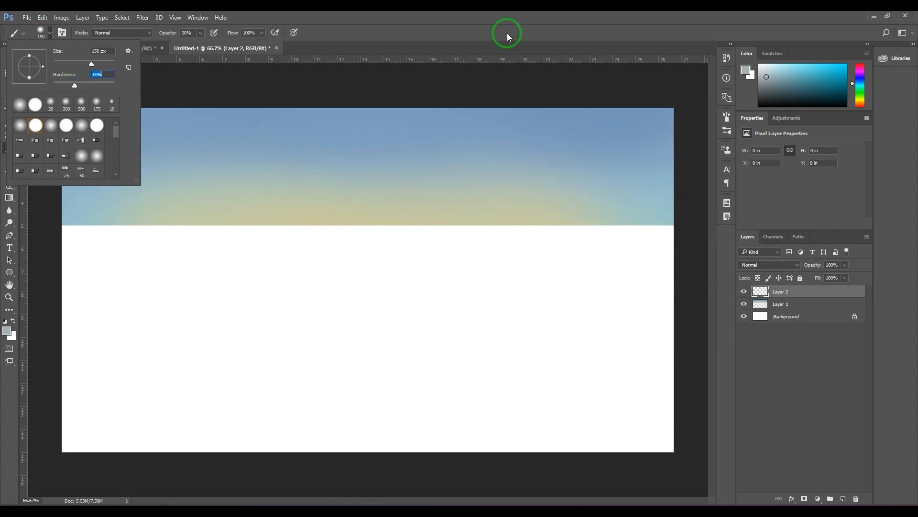
left_click(496, 15)
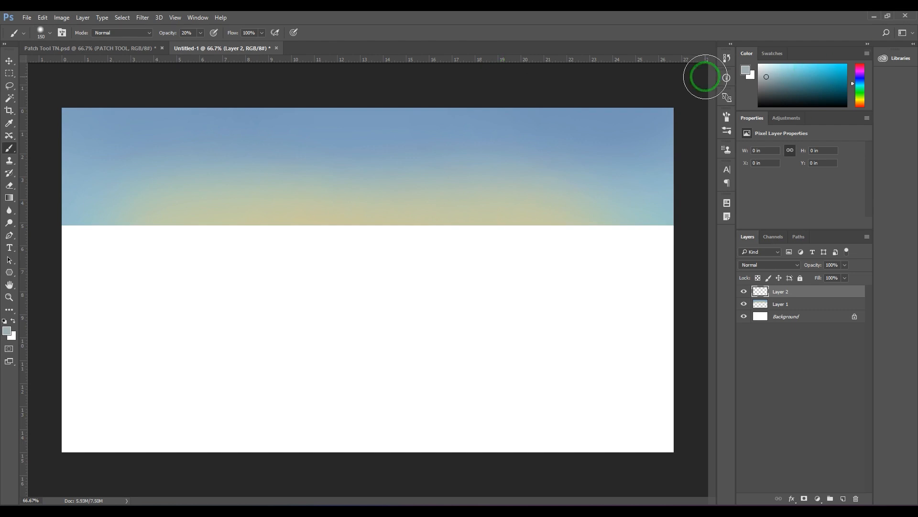
Enable Shape Dynamics with 73% size jitter and 12% roundness jitter for the brush, and add 39% scattering
key("F5")
left_click(577, 152)
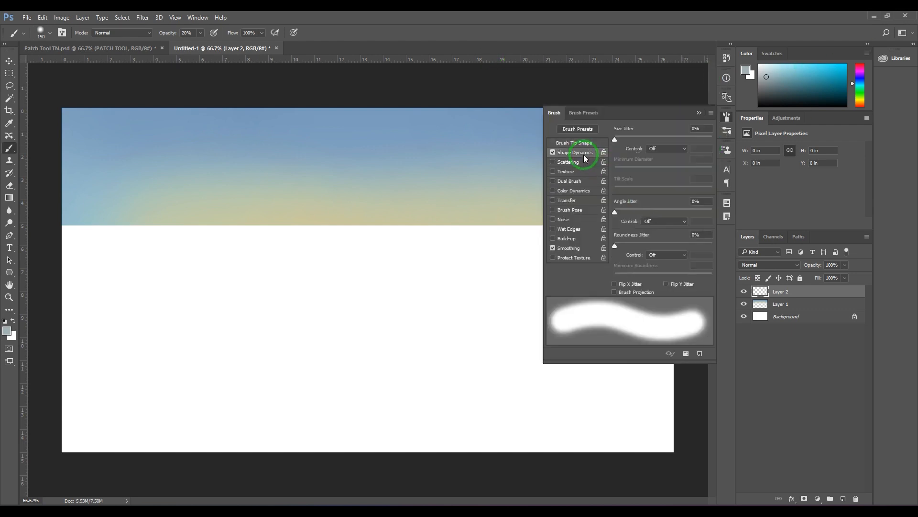
left_click(626, 139)
left_click_drag(629, 139, 684, 139)
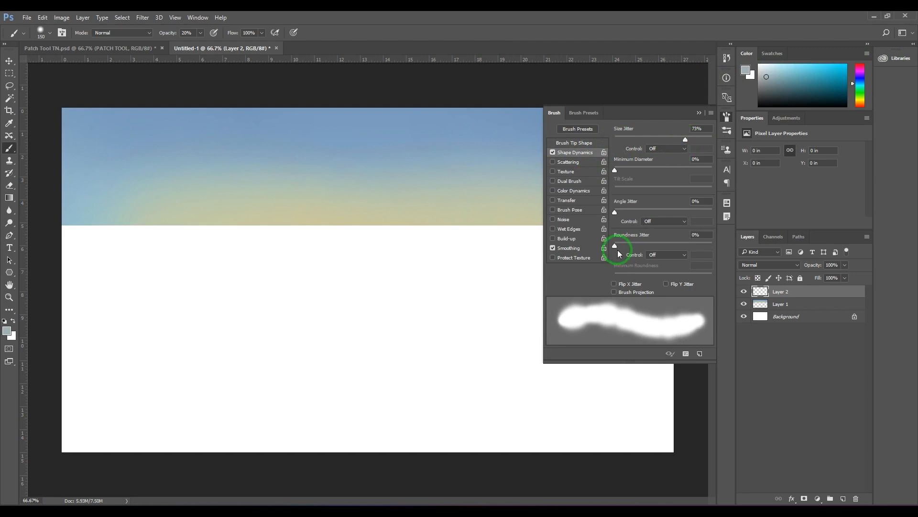
left_click_drag(616, 246, 626, 246)
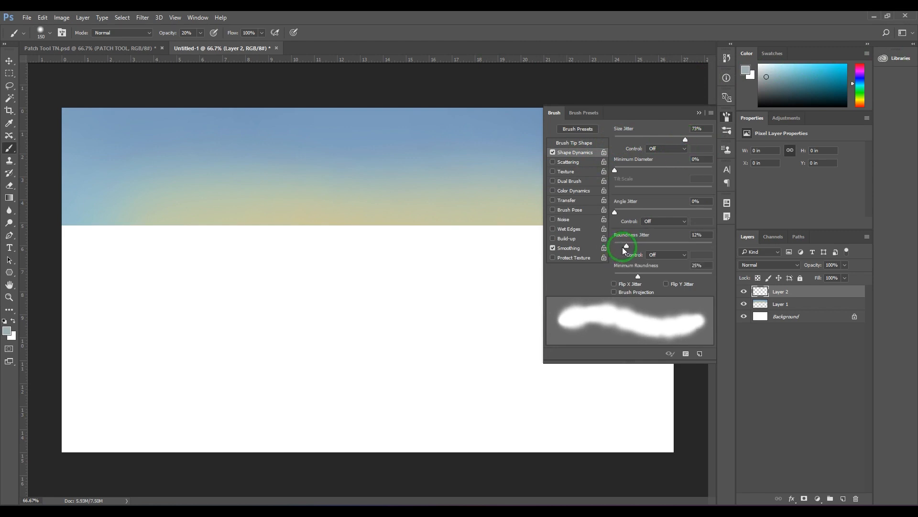
left_click(579, 163)
left_click(616, 139)
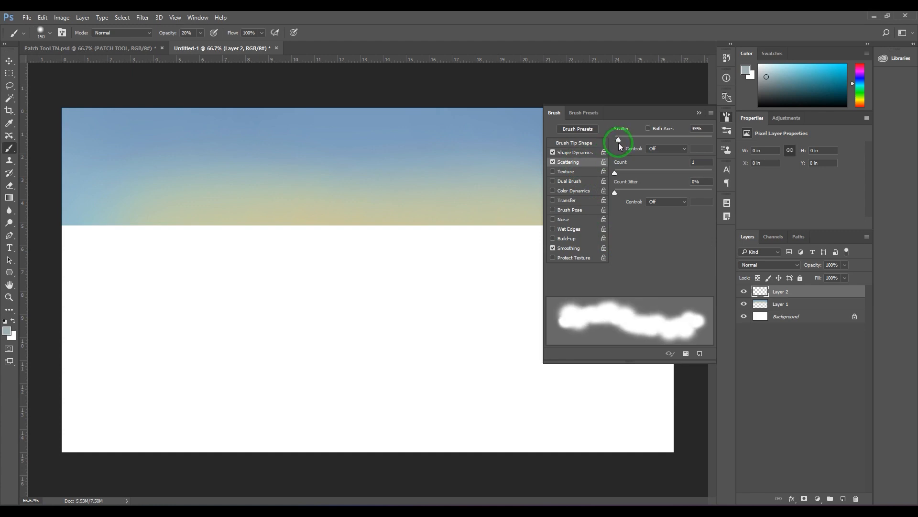
Enable Color Dynamics for the brush with 2% hue jitter, 5% saturation jitter and 7% brightness jitter
left_click(578, 191)
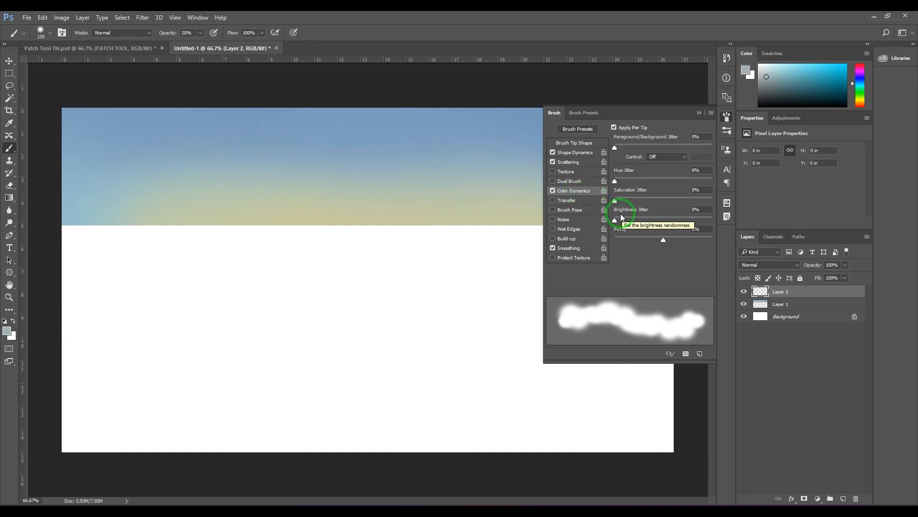
left_click_drag(615, 220, 620, 201)
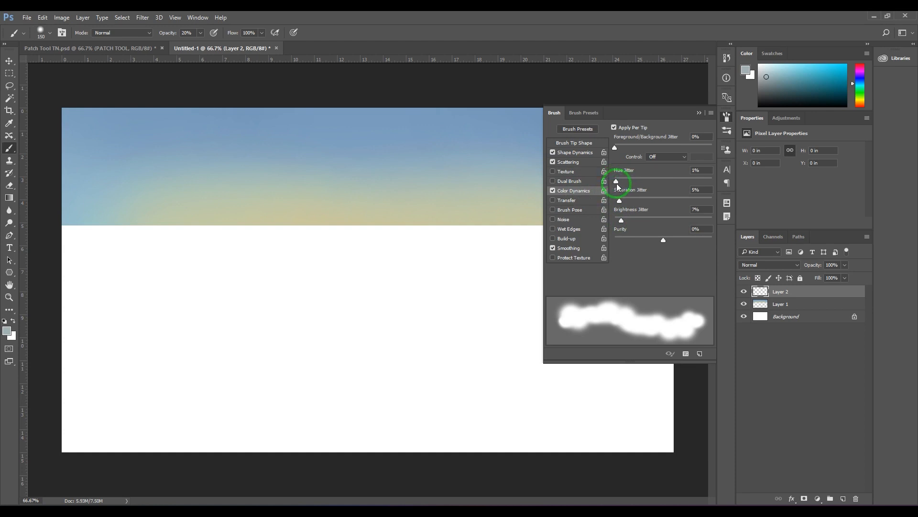
left_click_drag(618, 182, 617, 183)
Enable Transfer for the brush with slight opacity jitter and flow jitter, and close the brush settings
left_click(577, 202)
left_click_drag(625, 138, 631, 140)
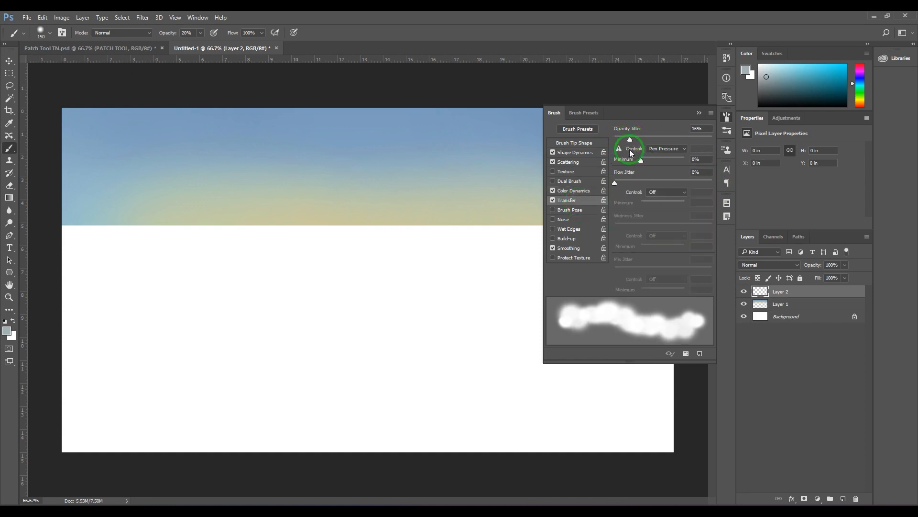
left_click_drag(615, 183, 625, 182)
left_click_drag(630, 139, 627, 141)
left_click(699, 113)
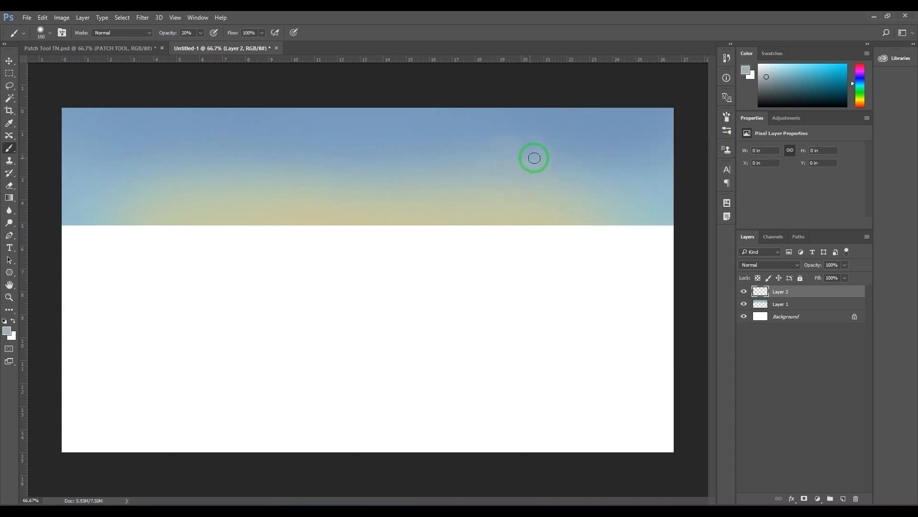
Set the brush to 100% opacity and 80 px while testing cloud strokes in the right half of the sky, undoing each test
left_click_drag(535, 158, 538, 161)
key("0")
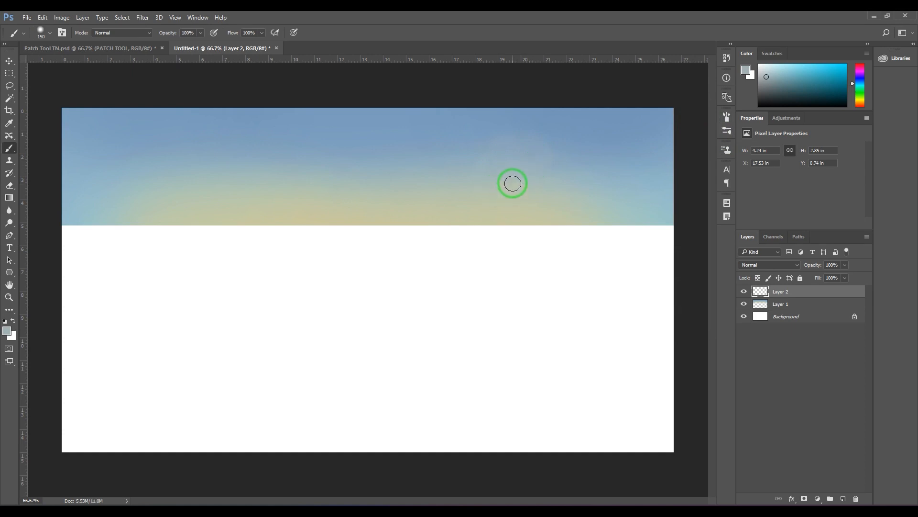
key("ctrl+z")
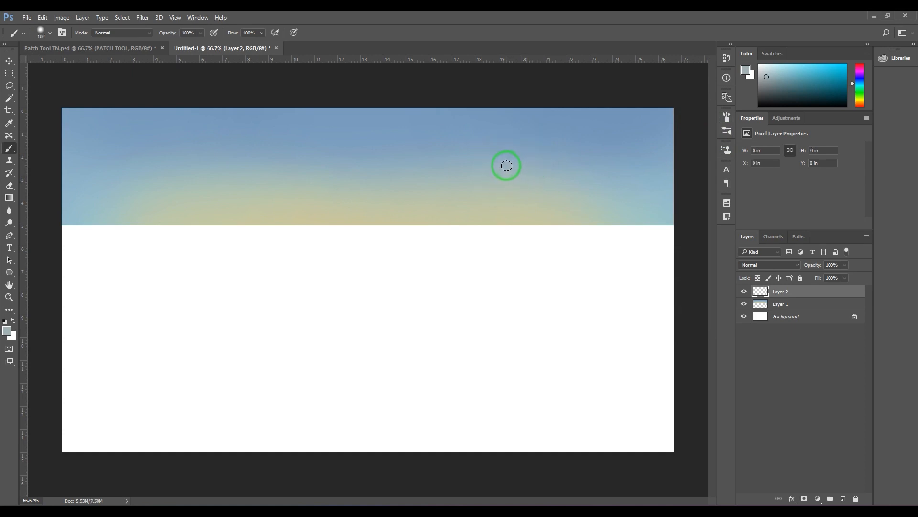
mouse_move(484, 159)
left_mouse_down()
mouse_move(576, 166)
mouse_move(473, 167)
mouse_move(496, 144)
mouse_move(562, 153)
mouse_move(574, 173)
left_mouse_up()
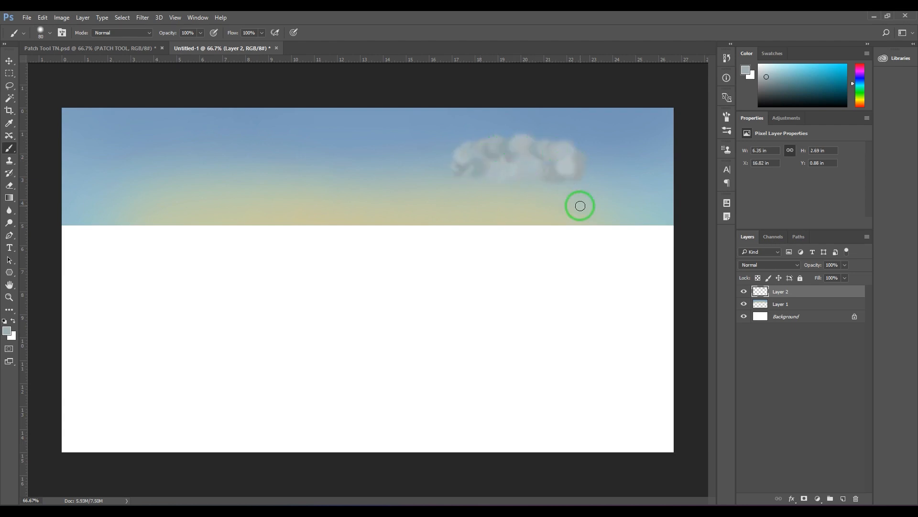
key("ctrl+z")
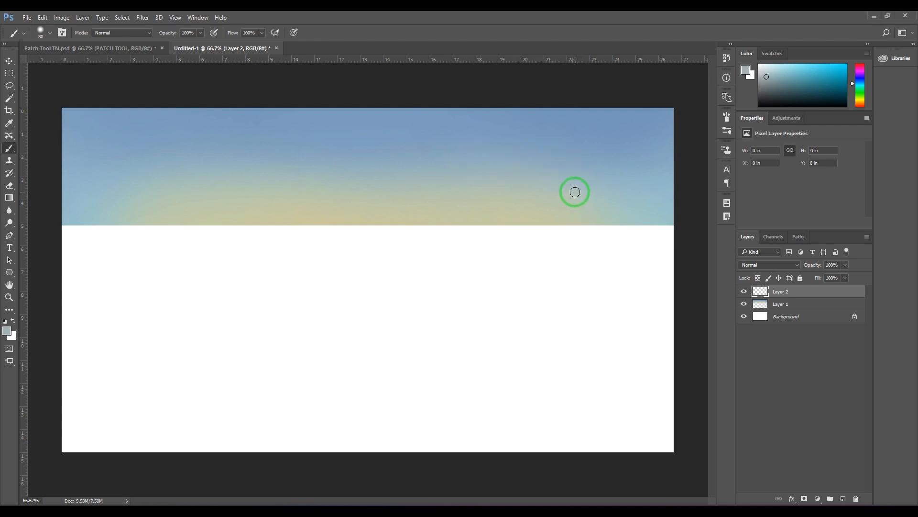
Try 1% saturation, brightness and hue jitter with a test cloud in the right half of the sky, and undo the test cloud
key("F5")
left_click(583, 194)
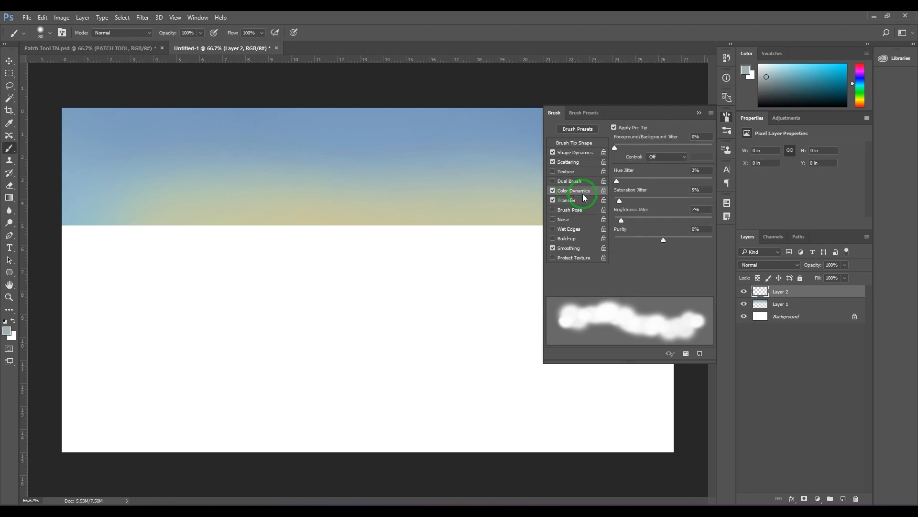
left_click(698, 192)
type("1")
left_click(693, 209)
type("1")
left_click(695, 171)
type("1")
left_click_drag(436, 162, 526, 162)
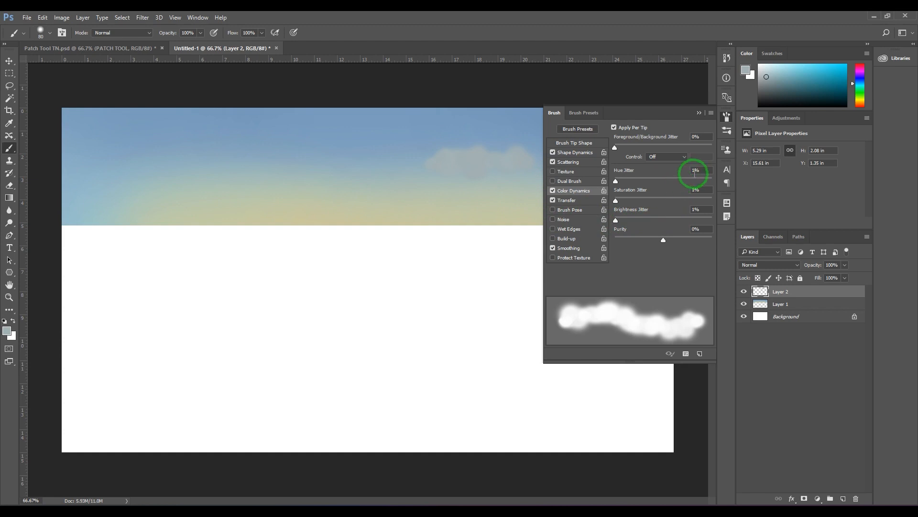
key("ctrl+z")
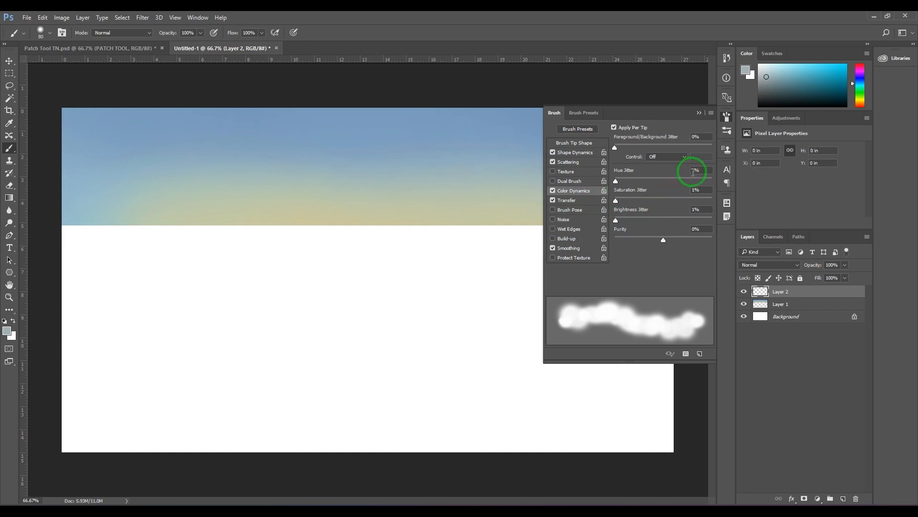
Set the brush's hue, saturation and brightness jitter to 2% and start a small grey cloud right of the sky's center
left_click_drag(692, 172, 689, 172)
type("2")
key("Tab")
key("Tab")
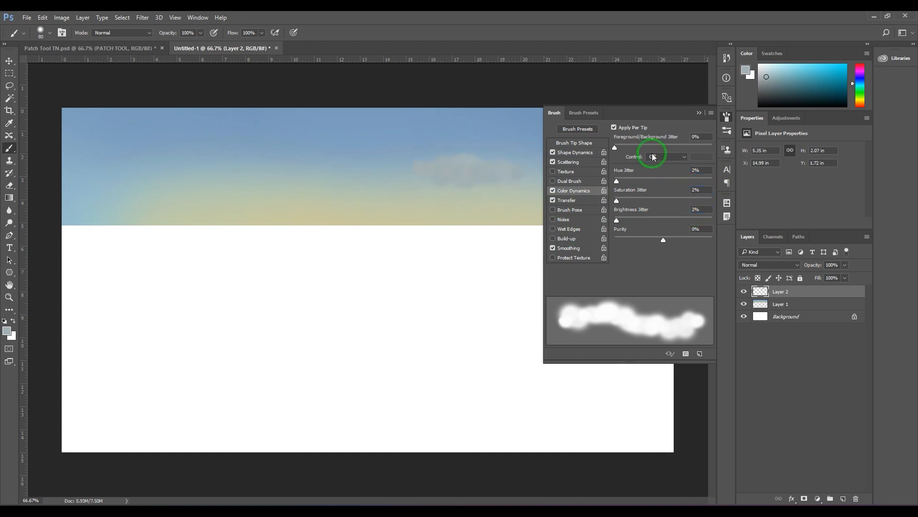
left_click(700, 113)
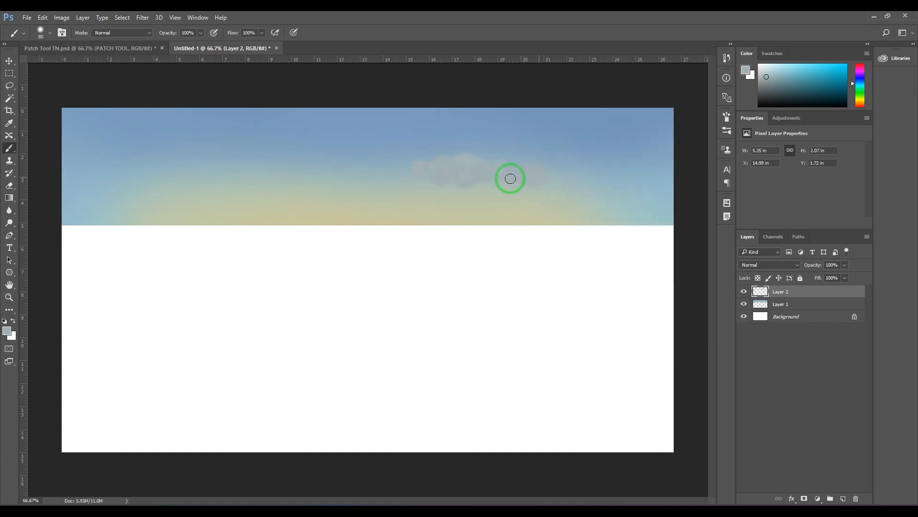
Paint puffy grey clouds across the sky: widen the one right of center, add a long bank at far left and a cloud at far right
mouse_move(511, 179)
left_mouse_down()
mouse_move(432, 170)
mouse_move(390, 179)
left_mouse_up()
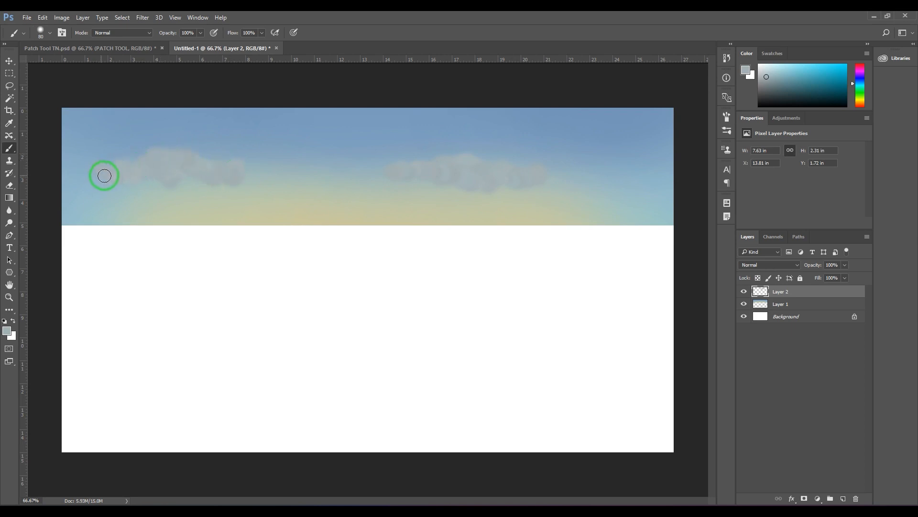
left_click_drag(105, 176, 207, 190)
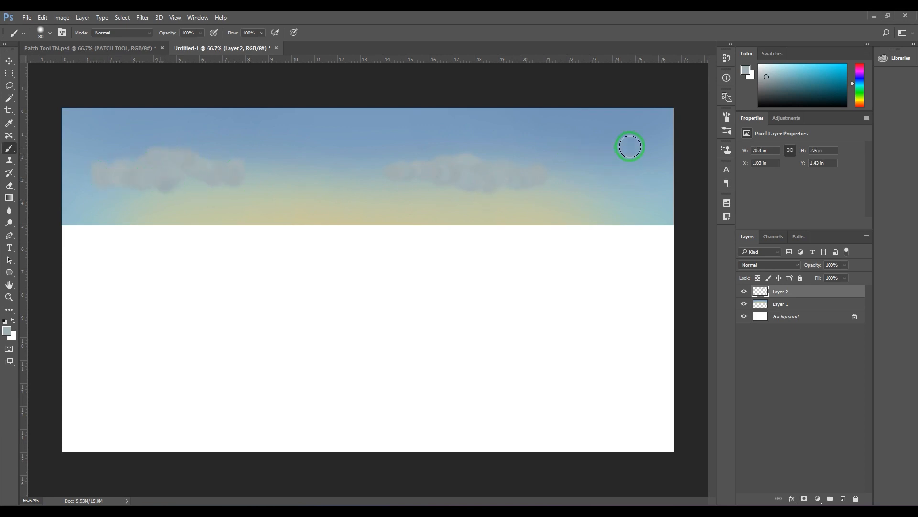
mouse_move(630, 146)
left_mouse_down()
mouse_move(566, 146)
mouse_move(612, 163)
mouse_move(623, 163)
mouse_move(615, 159)
mouse_move(629, 136)
mouse_move(636, 149)
mouse_move(605, 140)
left_mouse_up()
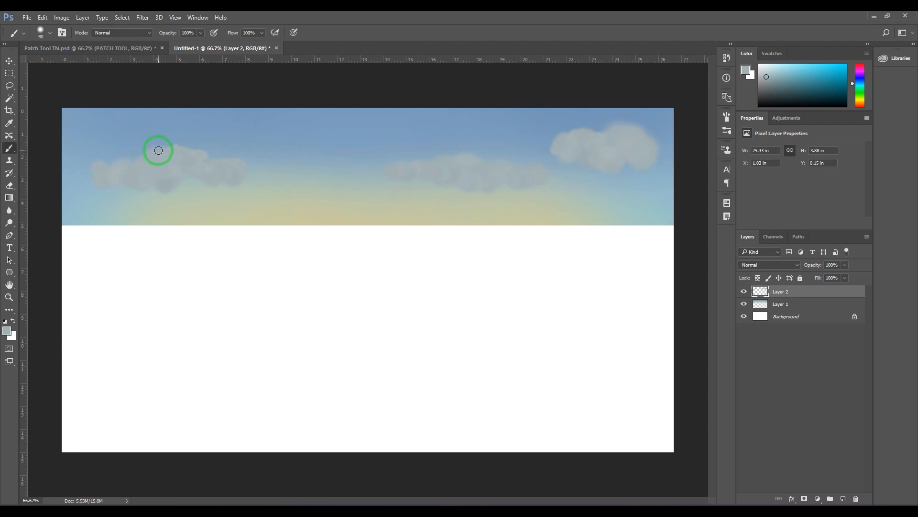
left_click_drag(159, 150, 131, 147)
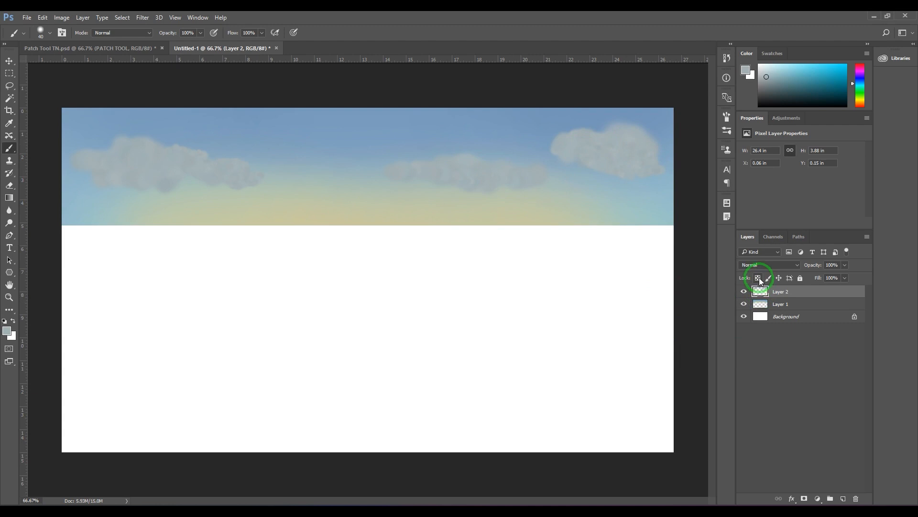
Add an inner shadow to the cloud layer and set its color to pale yellow #ffe49d
left_click(795, 499)
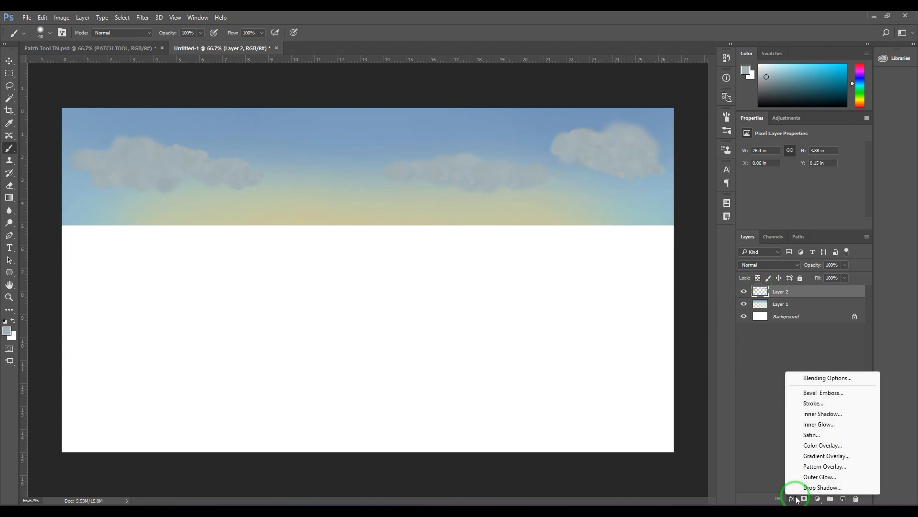
left_click(831, 415)
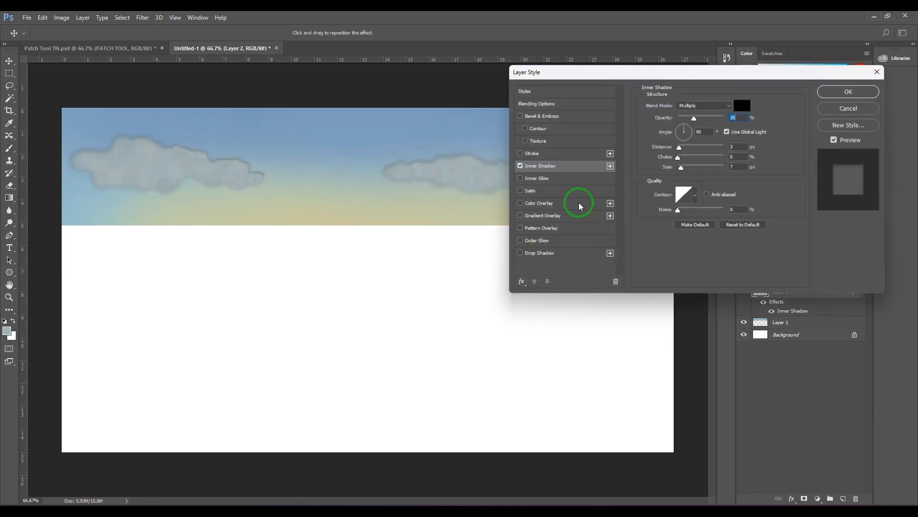
left_click(737, 109)
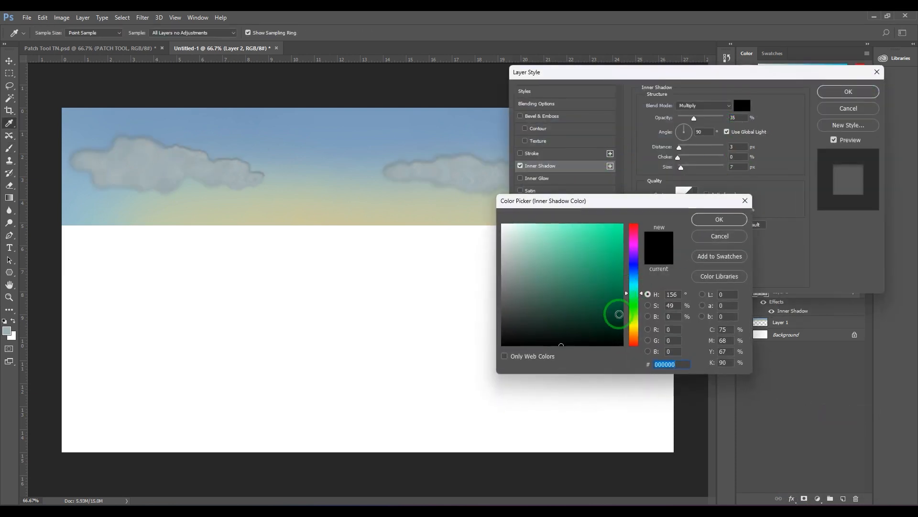
left_click(633, 331)
left_click(553, 228)
left_click_drag(552, 228, 548, 224)
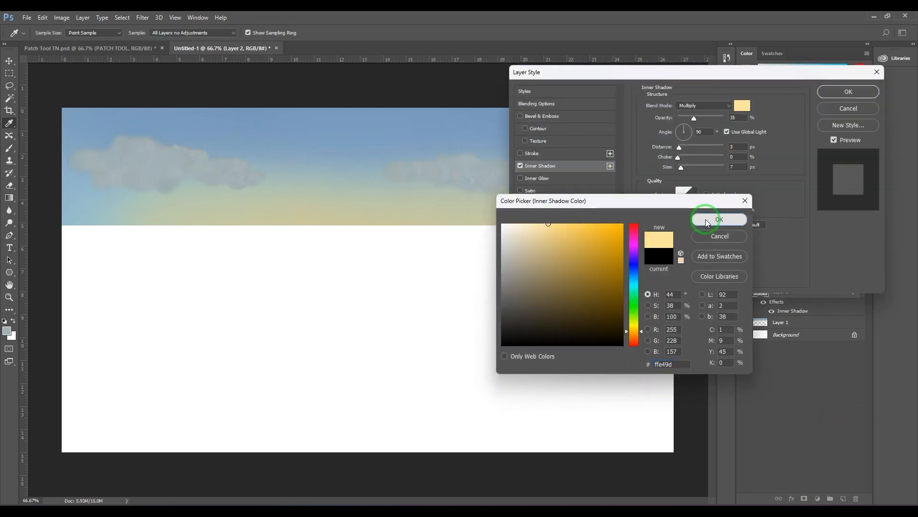
left_click(706, 220)
Set the inner shadow to Screen mode, 25 px distance, 81 px size, 12° angle and about 29% opacity, and return to the Brush tool
left_click(723, 105)
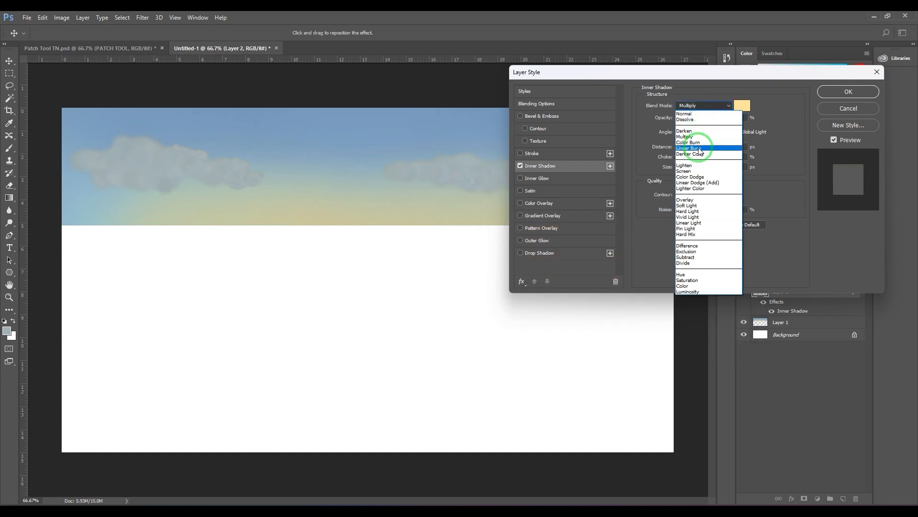
left_click(705, 166)
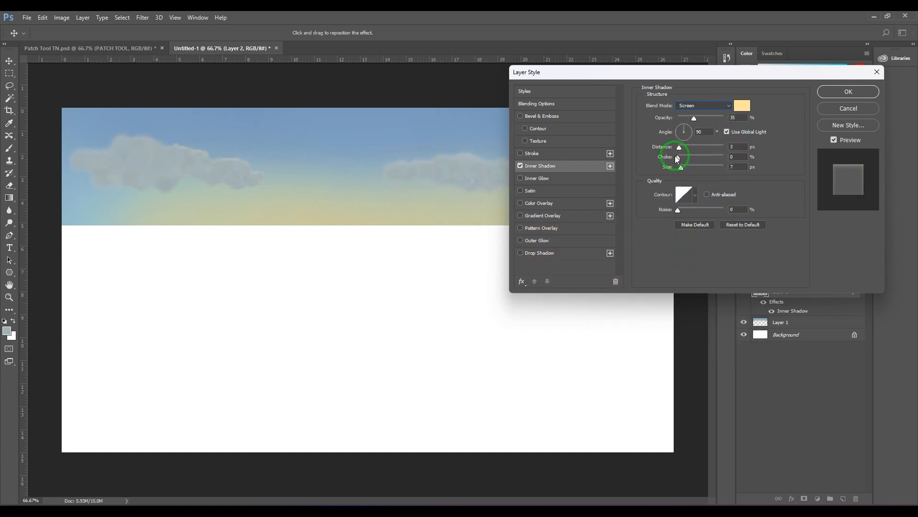
left_click_drag(679, 148, 690, 168)
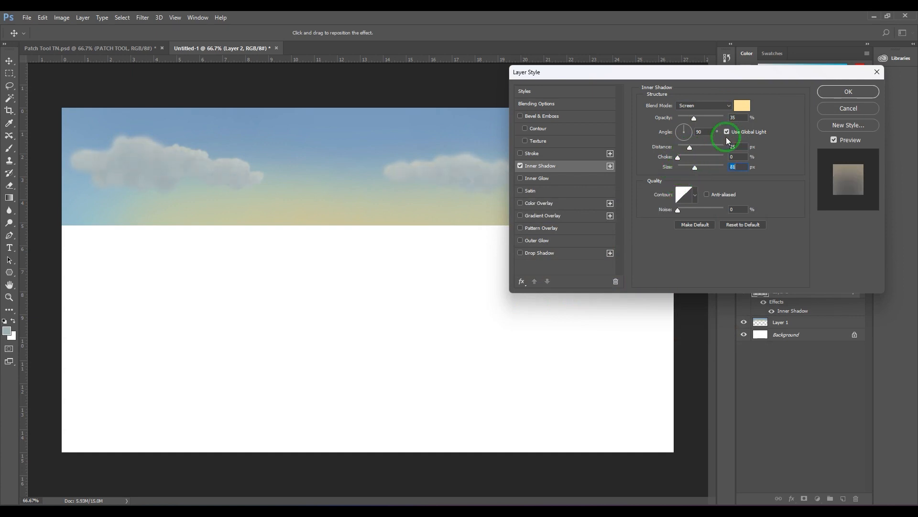
left_click_drag(683, 143, 686, 119)
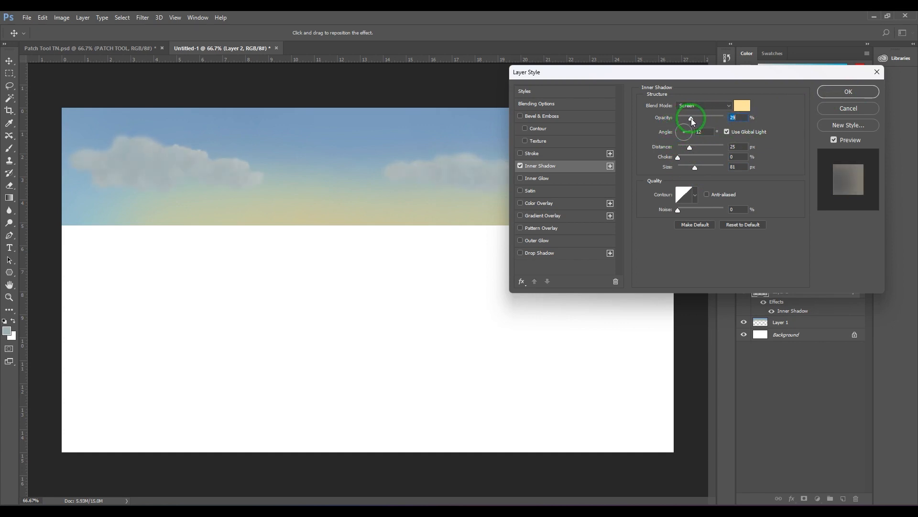
left_click(832, 90)
key("b")
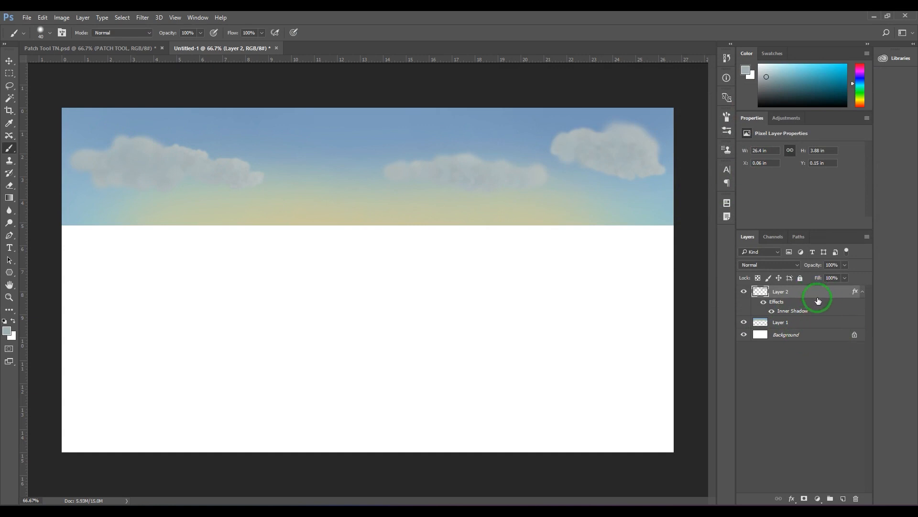
Add an empty layer below the cloud layer and merge the two to flatten the inner shadow effect into the clouds
left_click(844, 498)
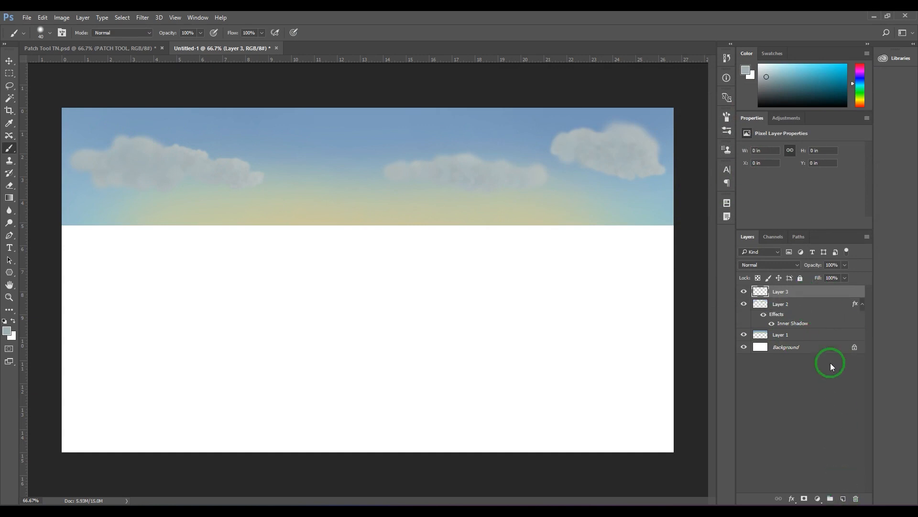
left_click(796, 292, "ctrl")
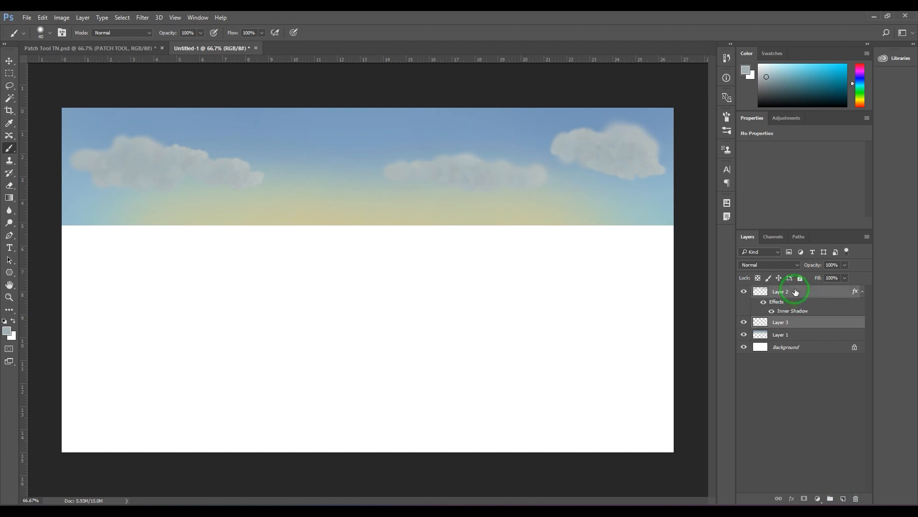
key("ctrl+e")
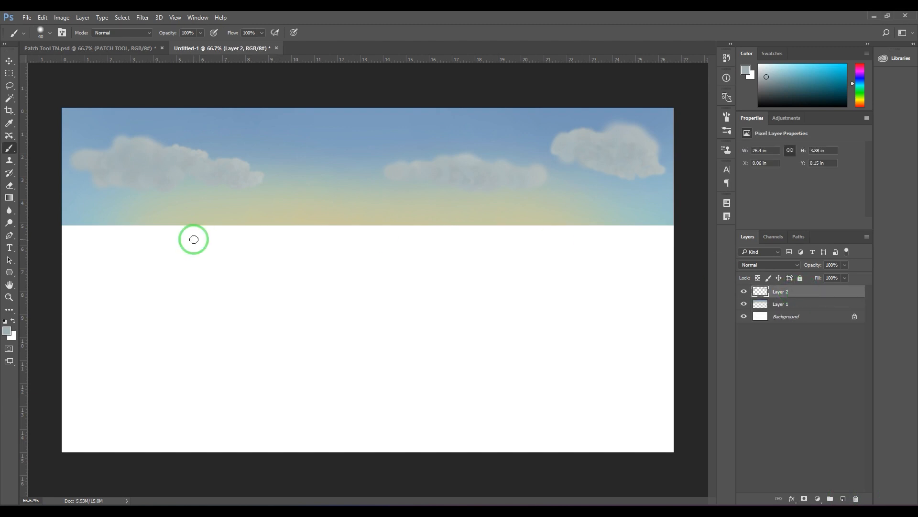
Add a layer mask to the cloud layer and set up a soft round brush at 50% opacity
left_click(803, 499)
left_click(46, 32)
left_click(67, 109)
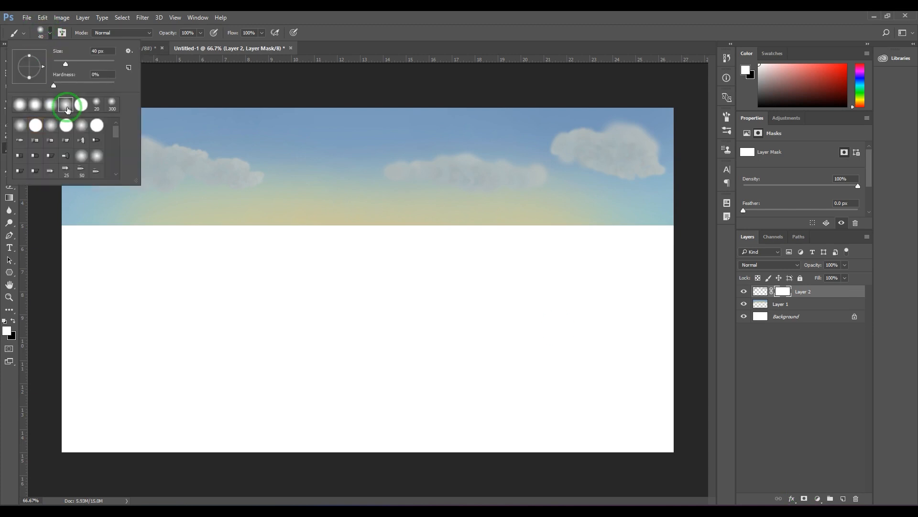
left_click(382, 33)
left_click(190, 33)
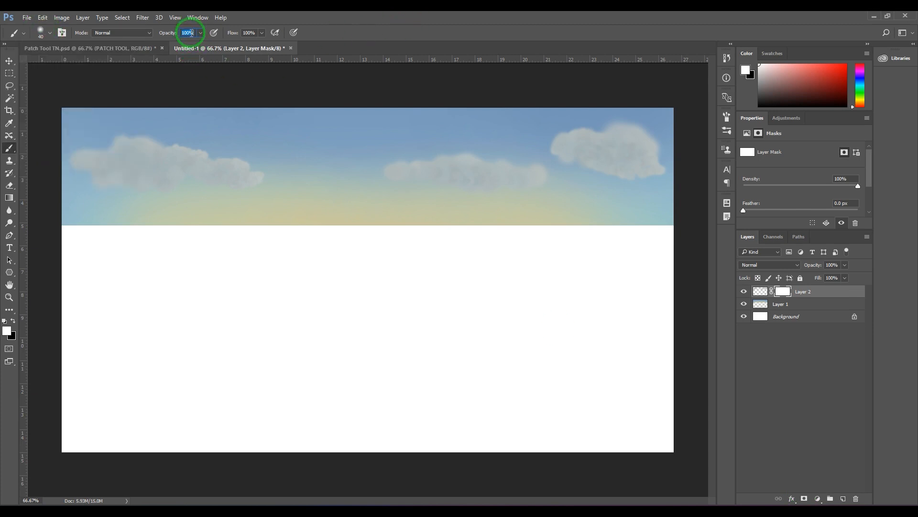
key("Return")
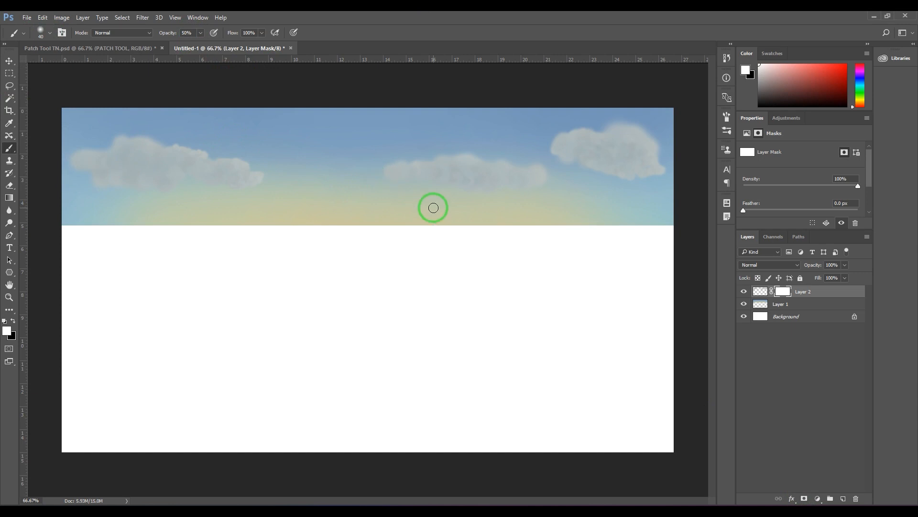
Enlarge the brush to 300 px and paint black on the mask to fade the lower parts of all the clouds
key("bracketright")
key("bracketright")
key("bracketright")
key("bracketright")
key("bracketright")
key("bracketright")
key("bracketright")
key("bracketright")
key("bracketright")
key("bracketright")
key("bracketright")
key("bracketright")
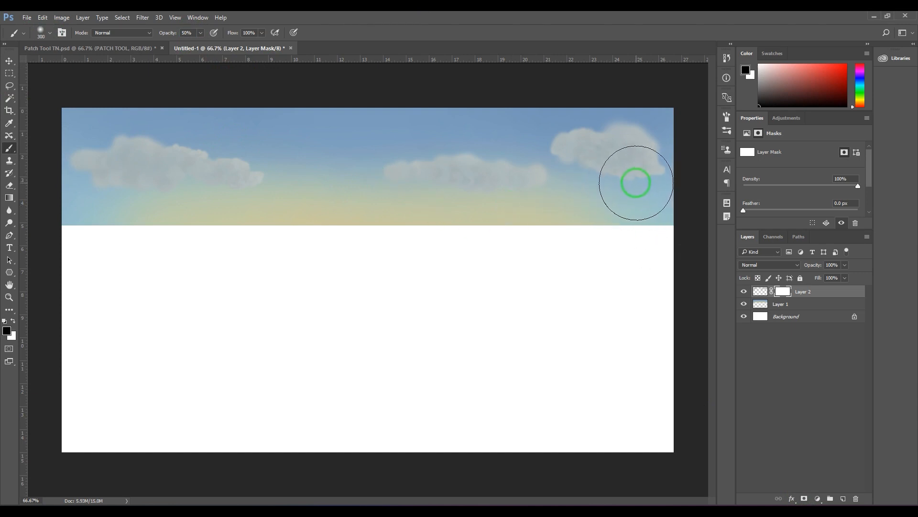
mouse_move(636, 182)
left_mouse_down()
mouse_move(625, 178)
mouse_move(651, 191)
mouse_move(664, 177)
left_mouse_up()
mouse_move(588, 217)
left_mouse_down()
mouse_move(560, 199)
mouse_move(512, 237)
mouse_move(481, 225)
mouse_move(565, 220)
mouse_move(384, 204)
mouse_move(307, 224)
mouse_move(234, 221)
mouse_move(82, 207)
mouse_move(93, 187)
mouse_move(67, 182)
mouse_move(168, 216)
mouse_move(592, 239)
mouse_move(504, 213)
mouse_move(428, 226)
left_mouse_up()
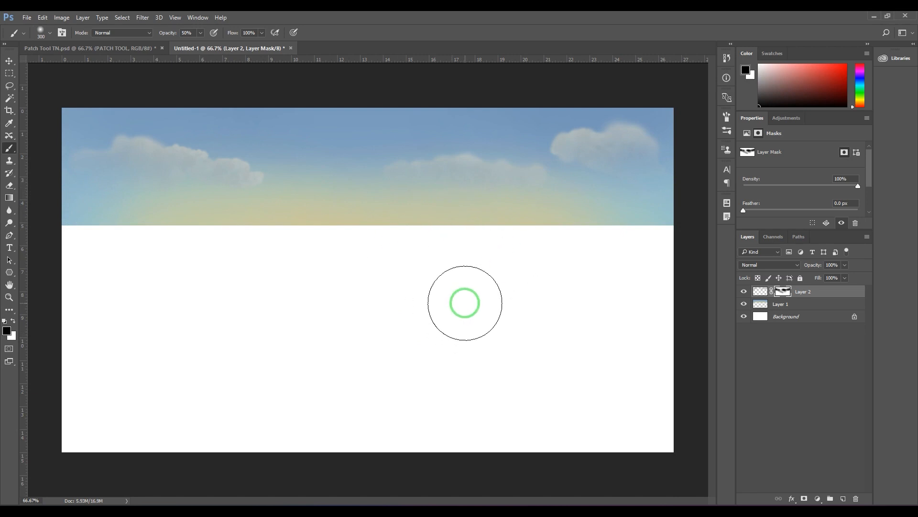
mouse_move(465, 303)
left_mouse_down()
mouse_move(475, 311)
mouse_move(486, 301)
left_mouse_up()
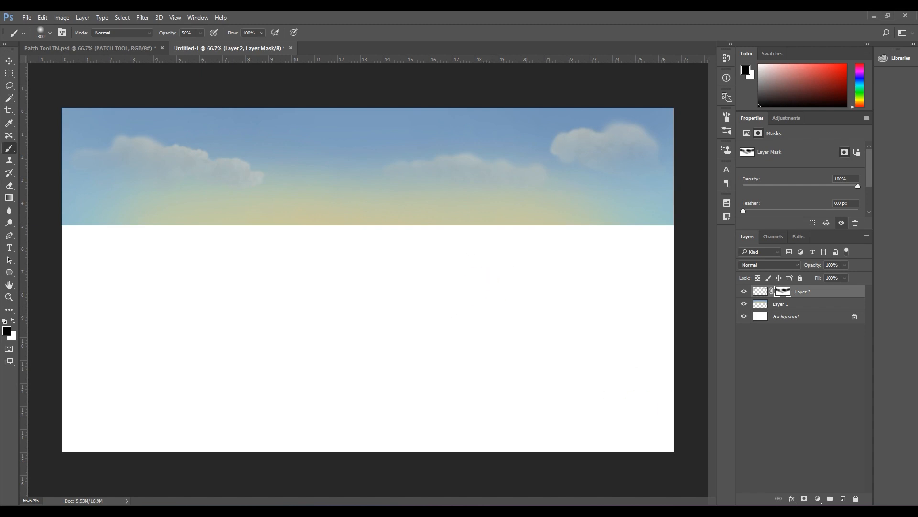
Add a new layer above the clouds and lasso a low hill outline across the far-left part of the horizon
left_click(843, 498)
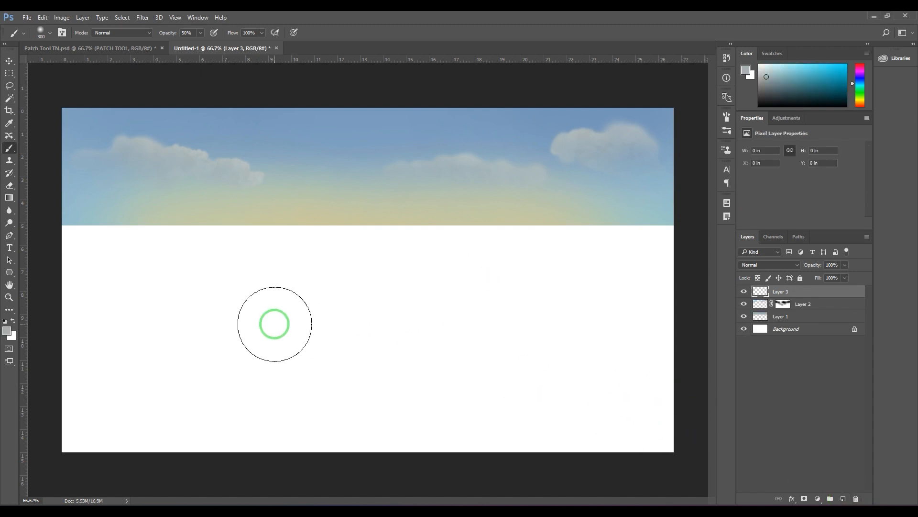
left_click_drag(10, 85, 50, 85)
mouse_move(48, 243)
left_mouse_down()
mouse_move(84, 216)
mouse_move(160, 206)
mouse_move(285, 233)
mouse_move(116, 237)
left_mouse_up()
left_click_drag(53, 234, 54, 234)
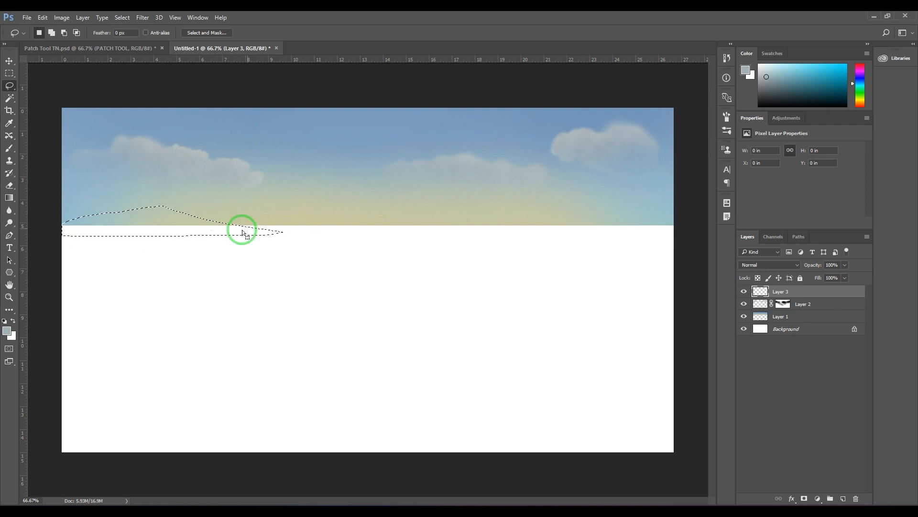
Add two more lassoed hill outlines to the selection, one in the middle and one reaching the canvas's right edge
mouse_move(229, 230)
left_mouse_down()
mouse_move(437, 213)
mouse_move(427, 239)
left_mouse_up()
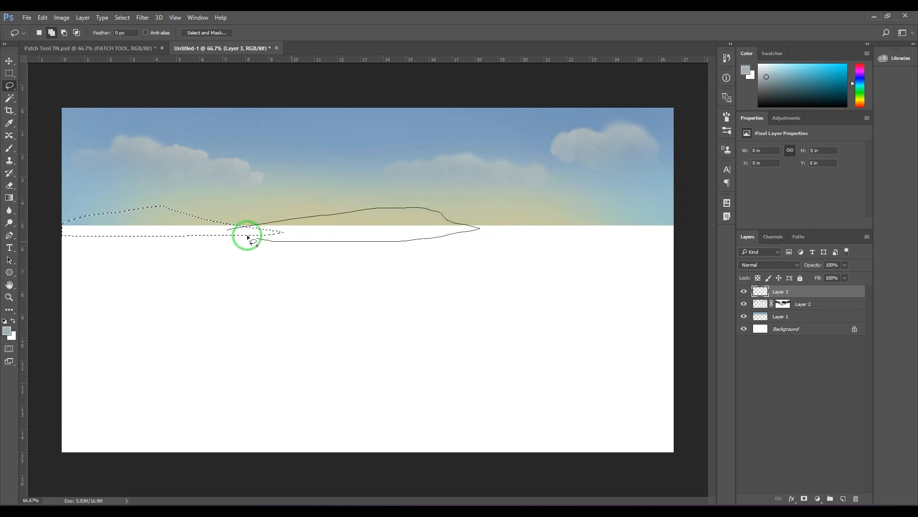
left_click_drag(248, 236, 250, 237)
left_click_drag(386, 257, 551, 204)
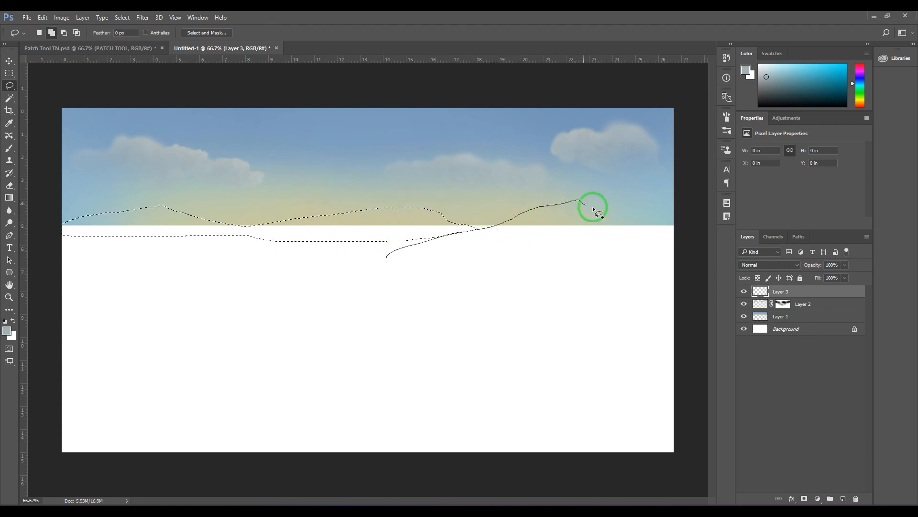
left_click_drag(637, 237, 447, 234)
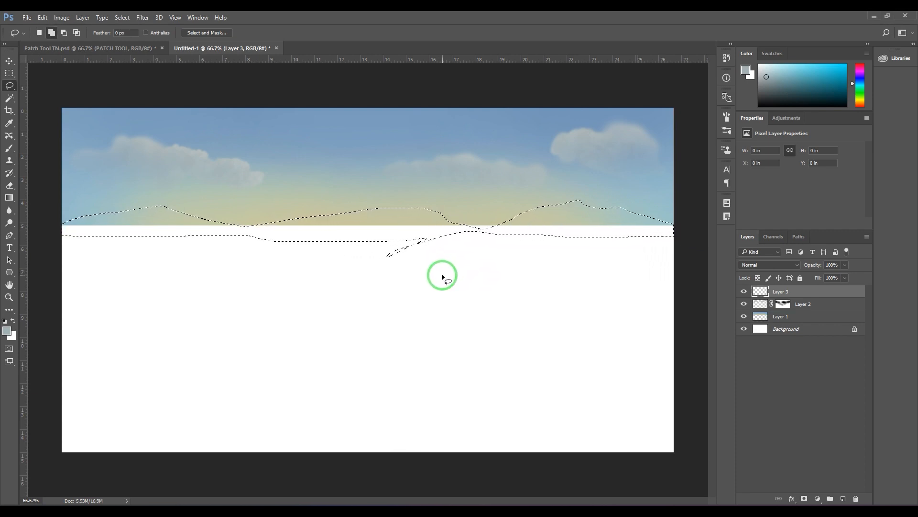
Subtract the uneven lower strip from the hill selection to leave a nearly straight base just below the sky's edge
key("alt")
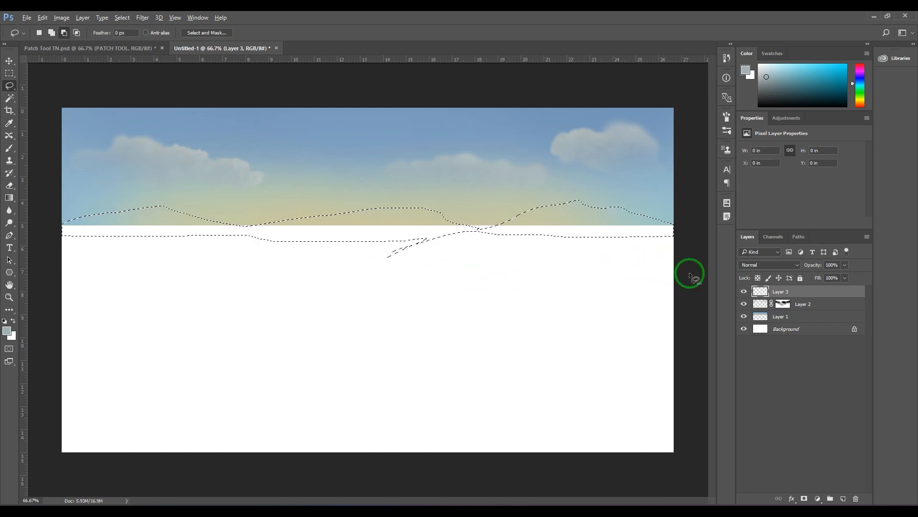
left_click_drag(691, 273, 514, 273)
left_click_drag(62, 246, 74, 229)
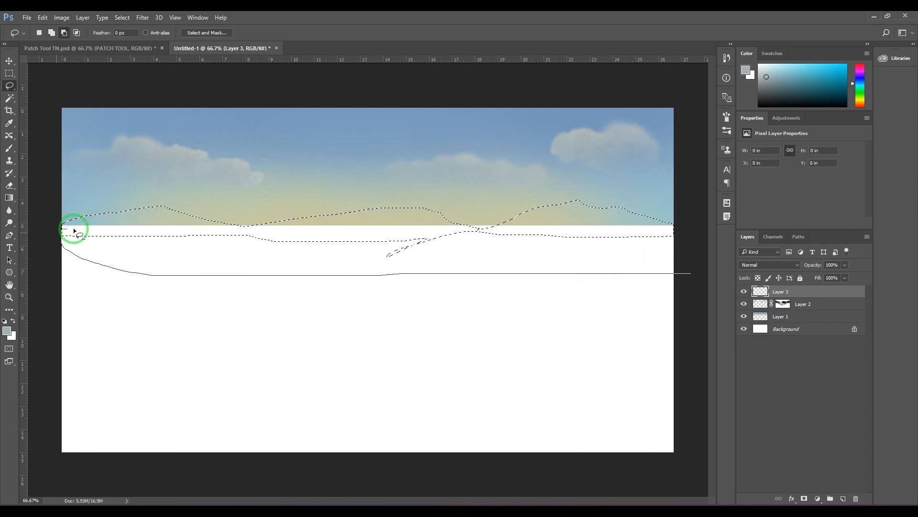
mouse_move(277, 227)
left_mouse_down()
mouse_move(661, 231)
mouse_move(685, 239)
mouse_move(687, 270)
left_mouse_up()
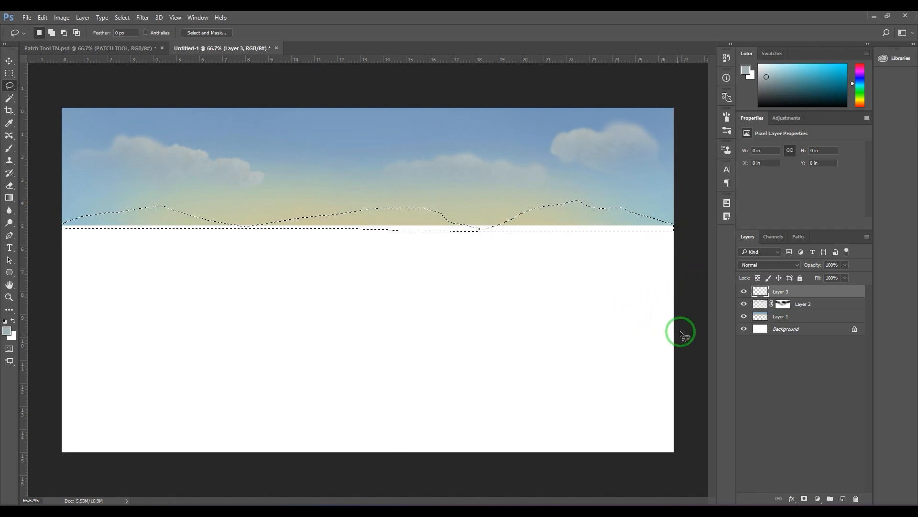
Set the foreground color to a muted grey-green #6a807e
left_click(7, 330)
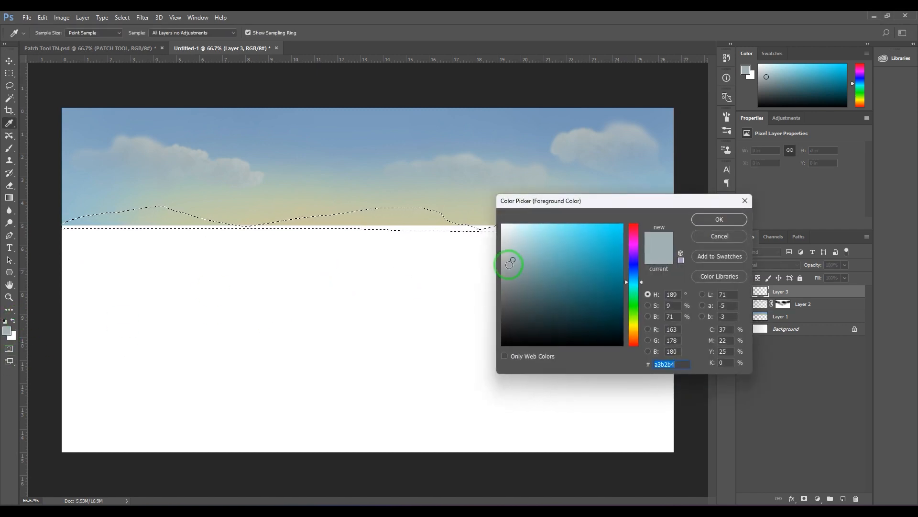
left_click(511, 280)
left_click_drag(511, 280, 522, 284)
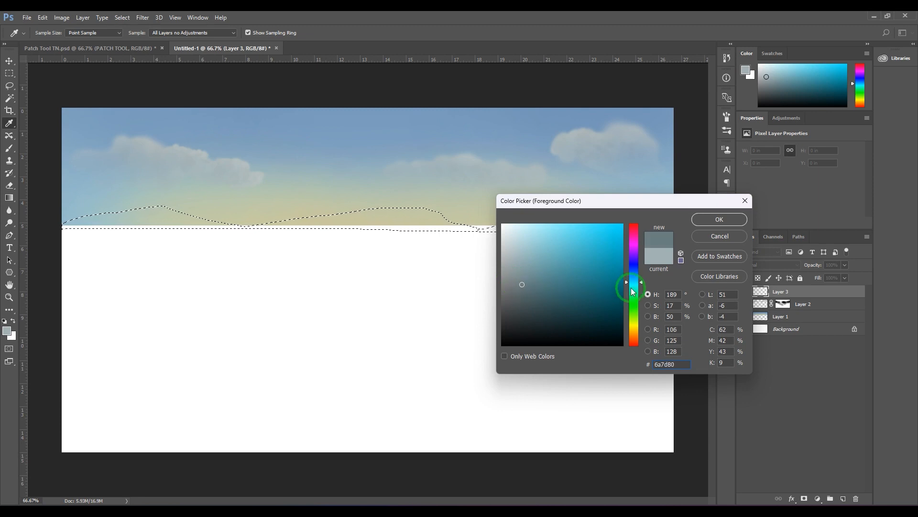
left_click(631, 287)
left_click(538, 293)
left_click(715, 220)
Fill the hill selection with the foreground color, deselect it, and move the hills slightly down
key("l")
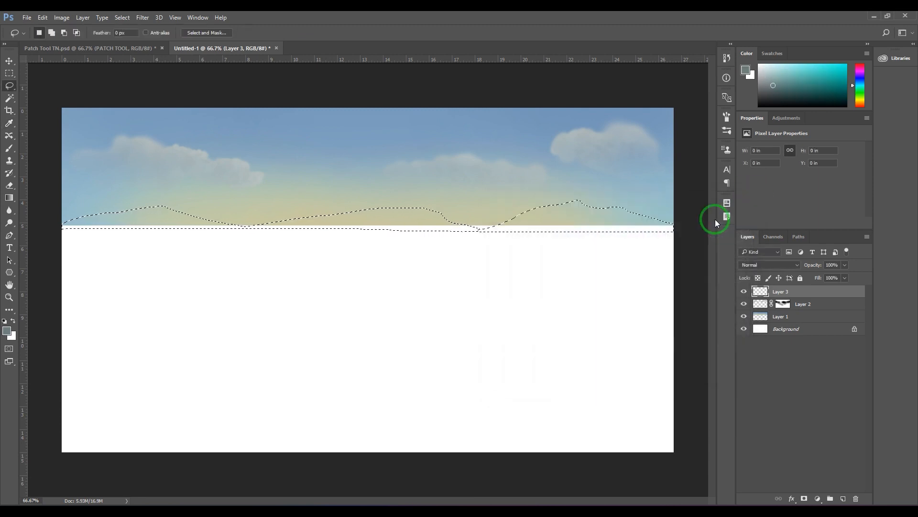
key("alt+BackSpace")
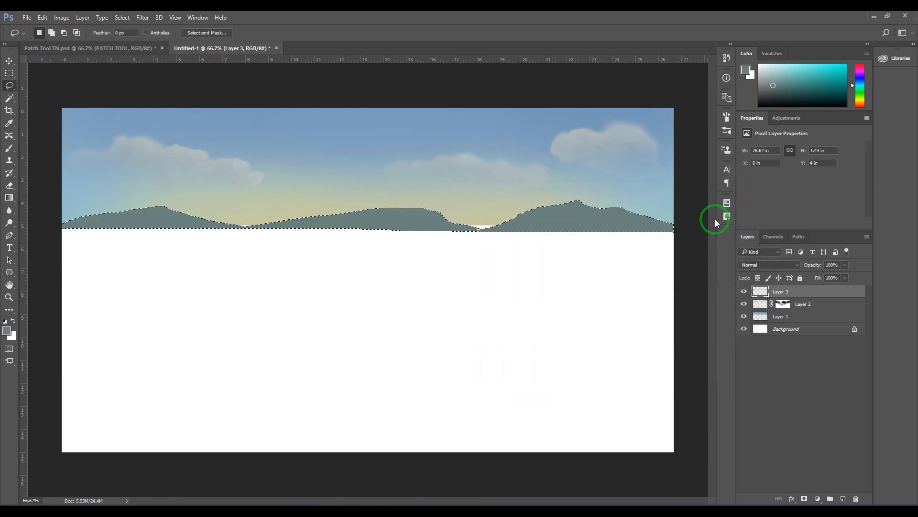
key("ctrl+d")
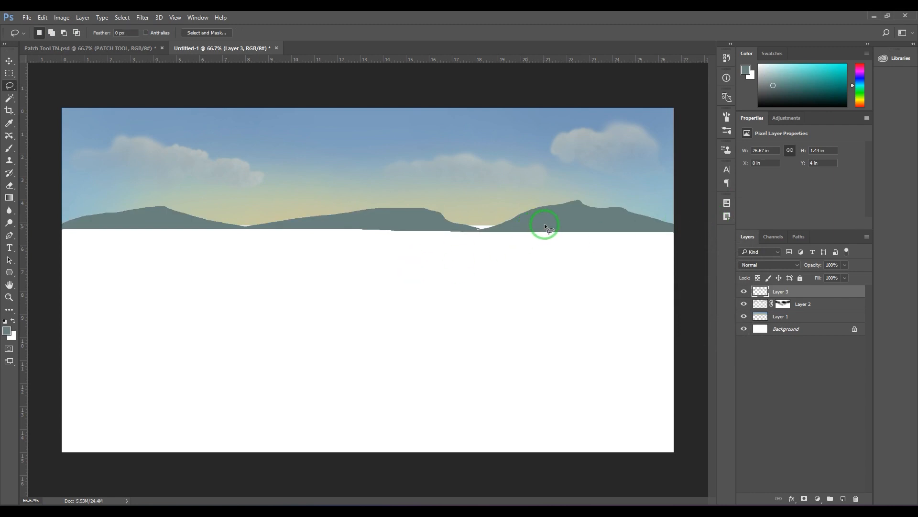
key("v")
mouse_move(549, 225)
left_mouse_down()
mouse_move(550, 238)
mouse_move(550, 228)
left_mouse_up()
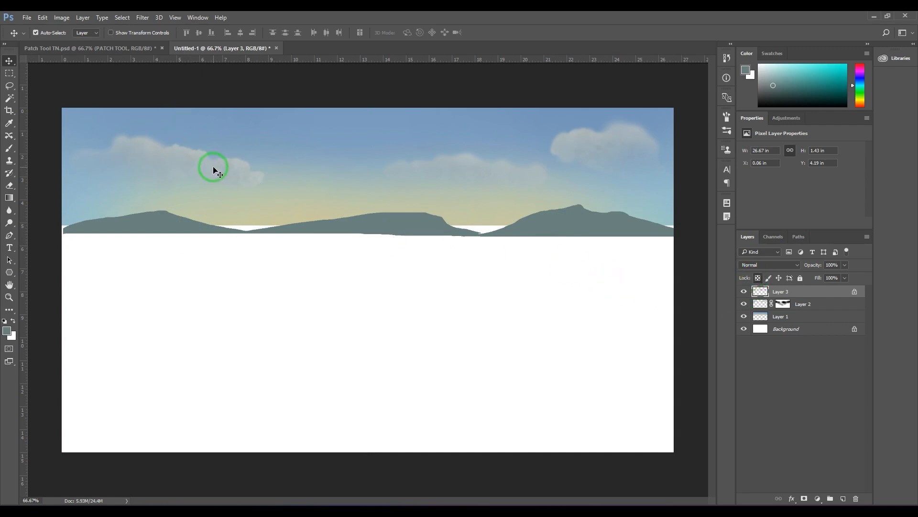
Lock the hill layer's transparent pixels and set the brush color to a lighter warm grey-green #959a84
key("b")
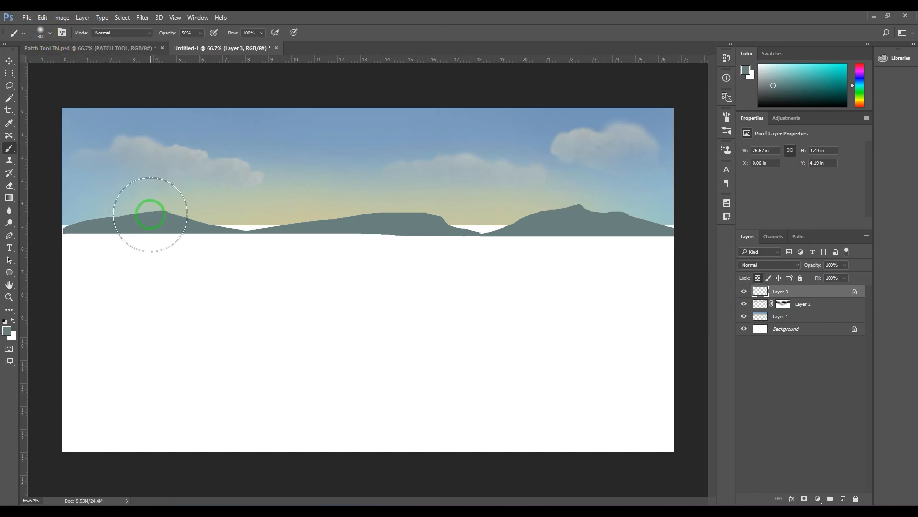
left_click(166, 216, "alt")
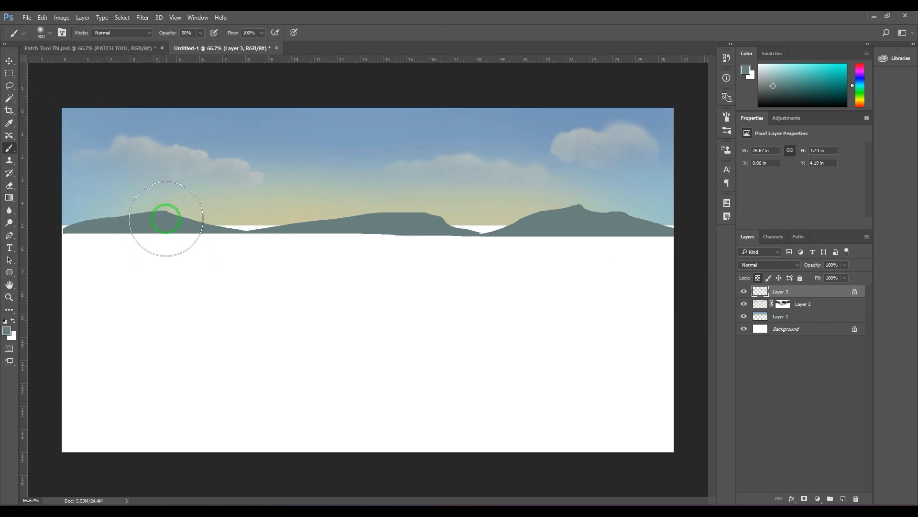
left_click(7, 332)
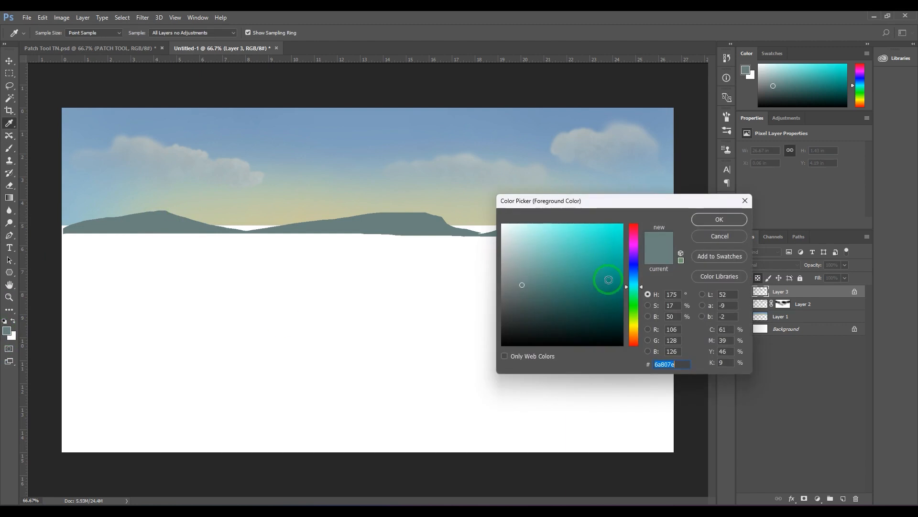
left_click(519, 272)
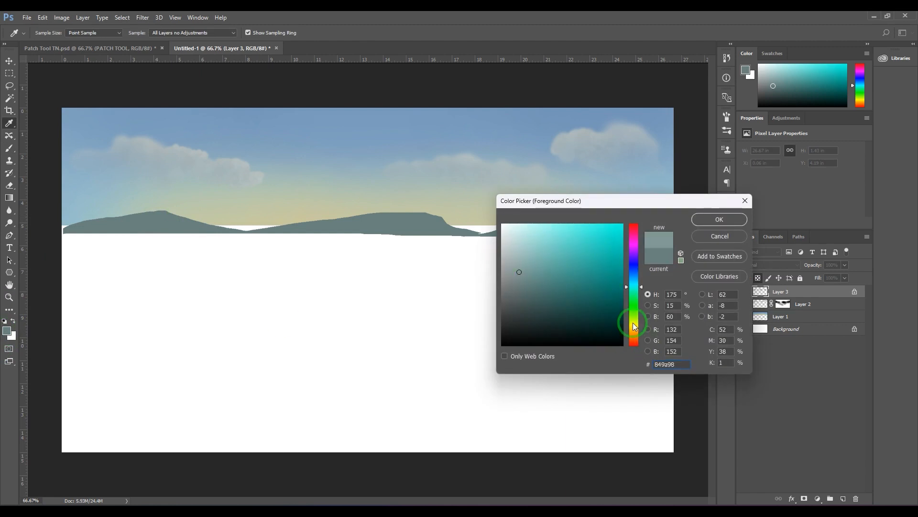
left_click(633, 322)
left_click(719, 219)
key("b")
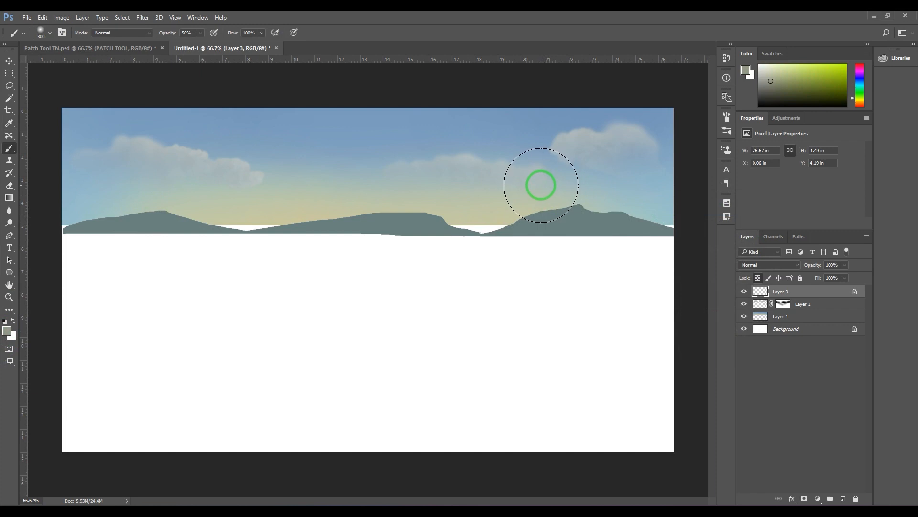
Paint soft highlights on the hills' upper slopes at 50% opacity, using a 300 px brush and a reduced 125 px brush
key("3")
mouse_move(564, 178)
left_mouse_down()
mouse_move(491, 188)
mouse_move(520, 182)
left_mouse_up()
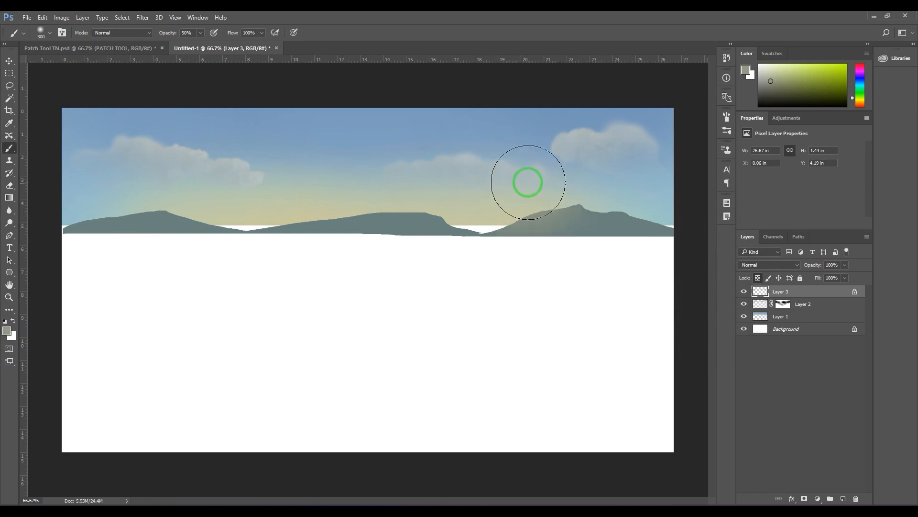
key("5")
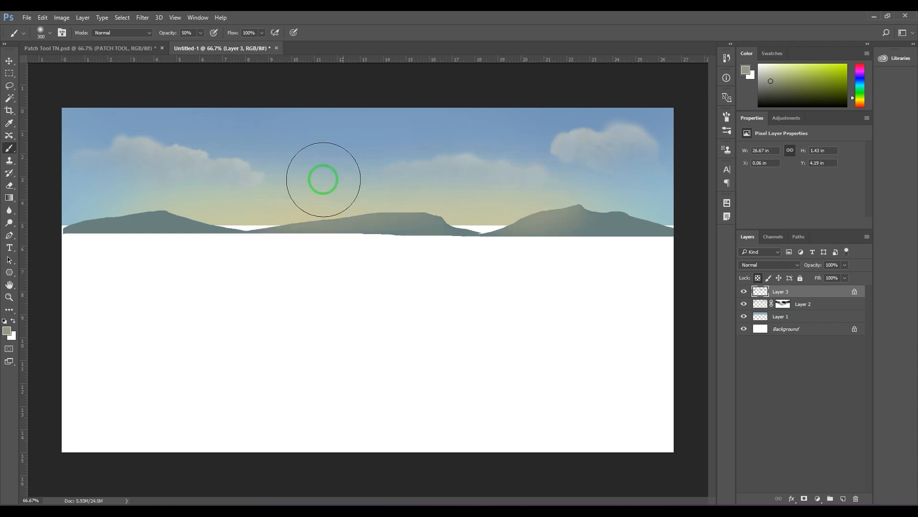
key("bracketleft")
key("bracketleft")
key("bracketleft")
key("bracketleft")
key("bracketleft")
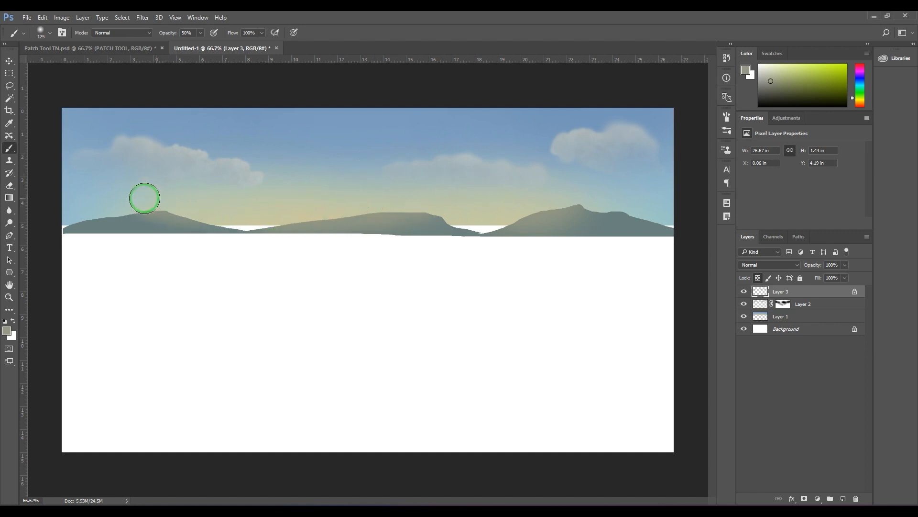
Choose a lighter tint of the highlight color, brighten the hills' crests with it, and load the hill layer as a selection
left_click(8, 331)
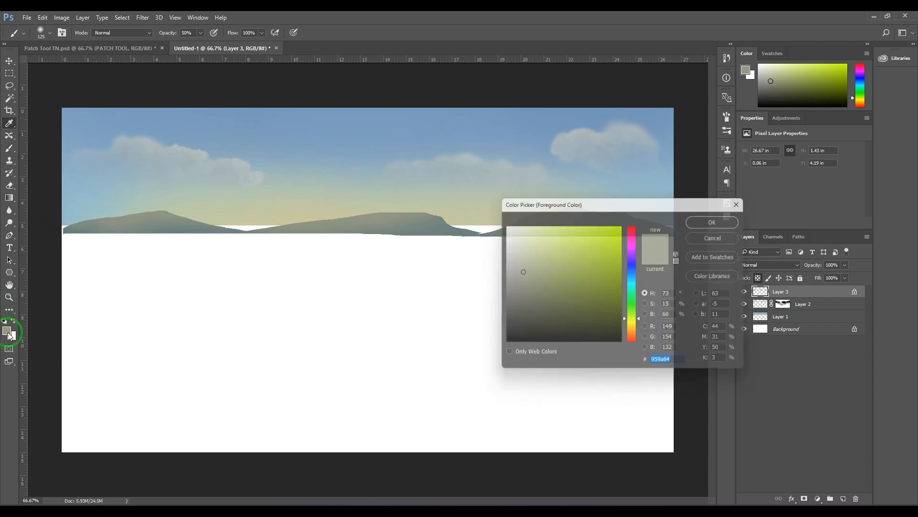
left_click(514, 242)
left_click(722, 218)
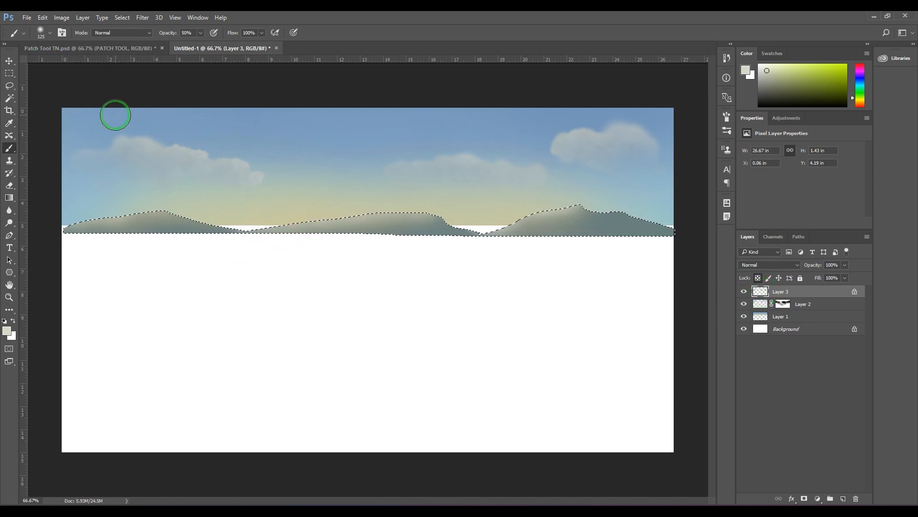
Try intersecting the hill selection with a small lassoed patch on the left hill, and undo it
key("l")
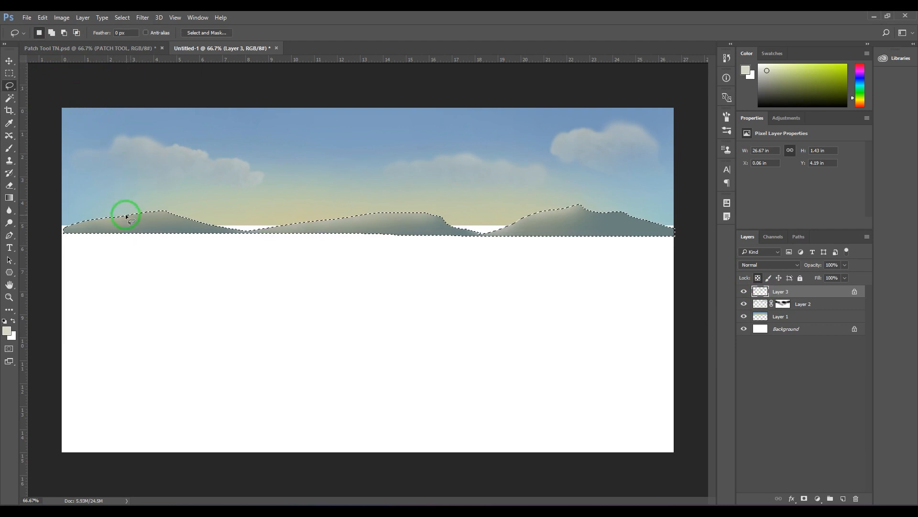
left_click(51, 33)
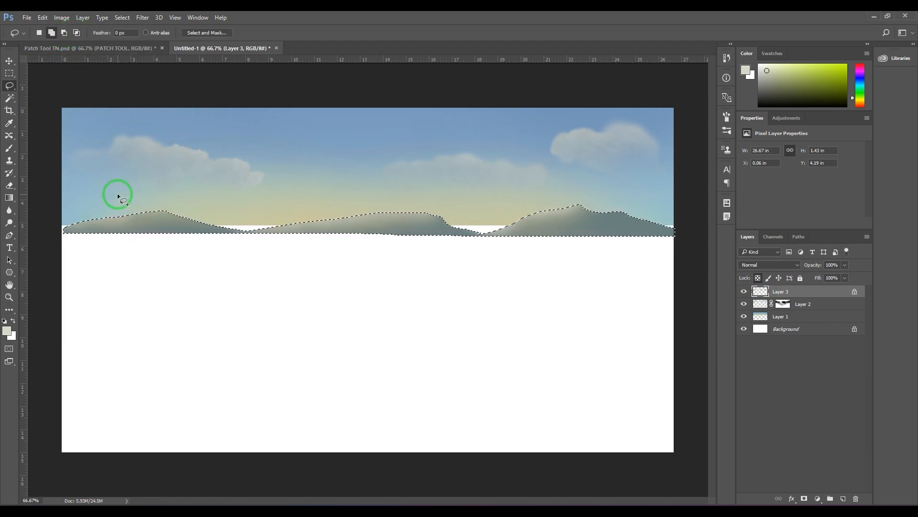
key("alt+shift")
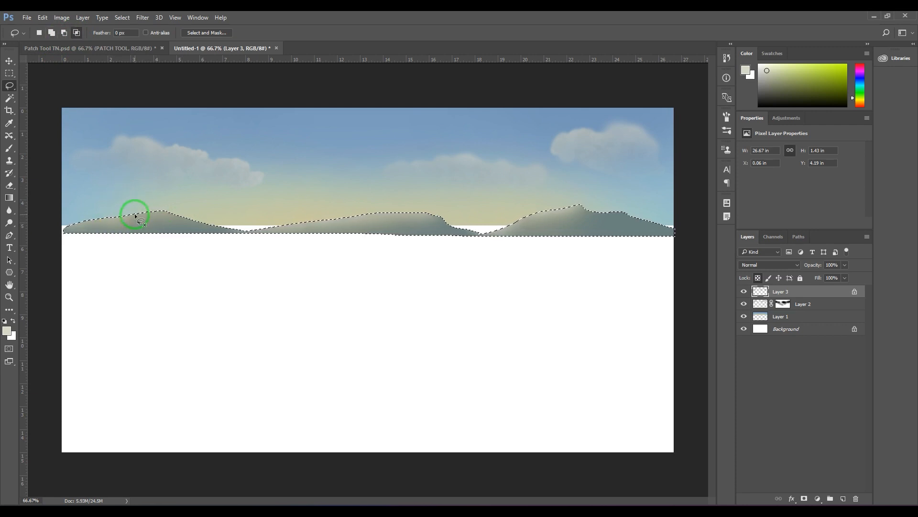
left_click_drag(134, 214, 136, 216)
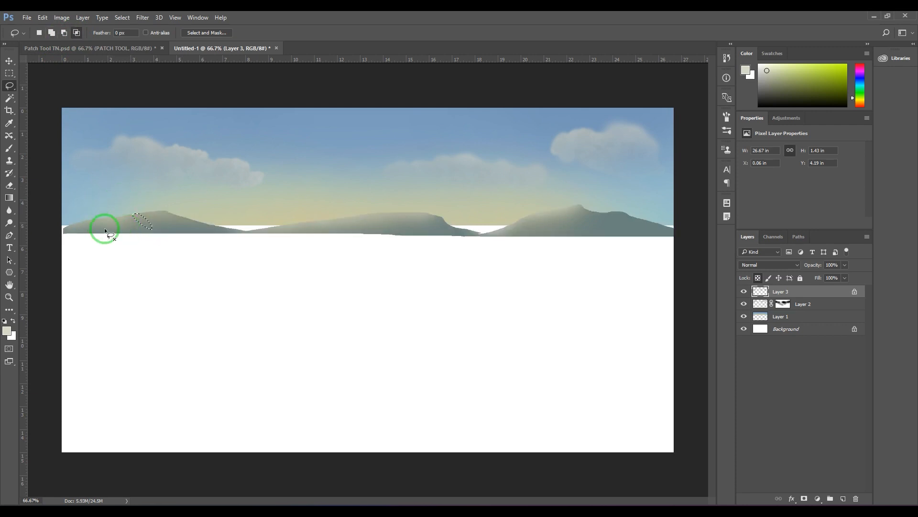
key("ctrl+z")
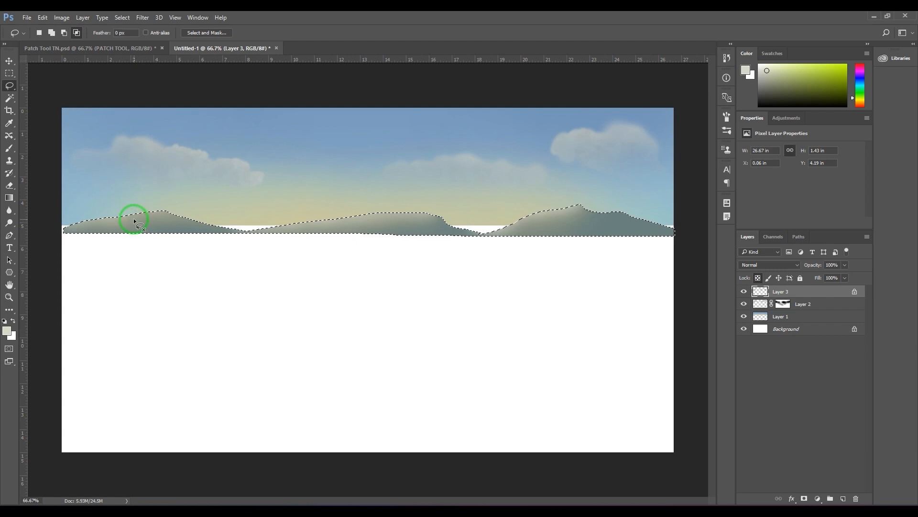
Subtract the hills' shaded right sides from the selection with freehand lasso areas, leaving only the lit left slopes selected
left_click(64, 33)
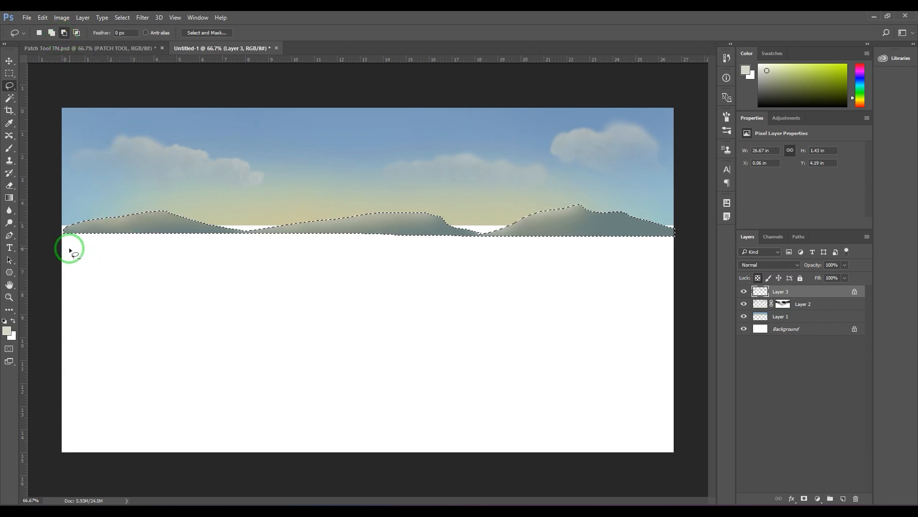
mouse_move(69, 248)
left_mouse_down()
mouse_move(61, 242)
mouse_move(121, 230)
left_mouse_up()
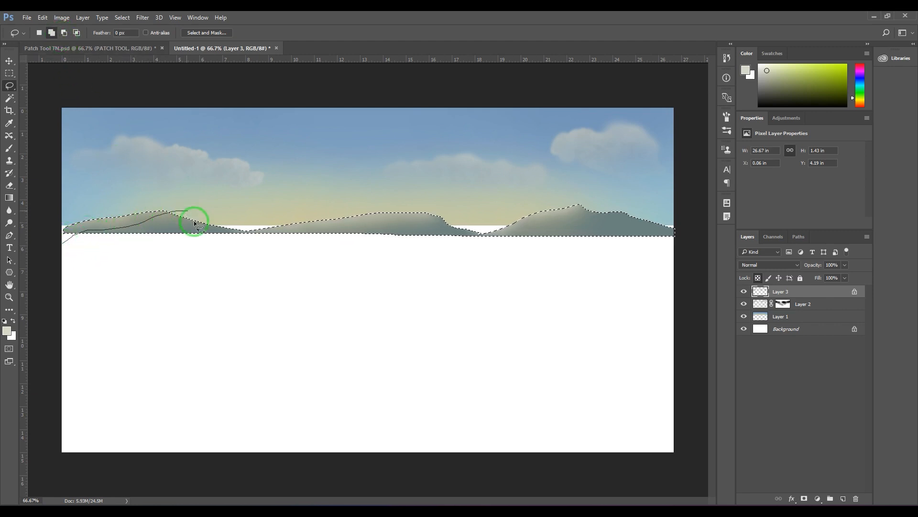
key("ctrl+z")
left_click_drag(67, 256, 98, 233)
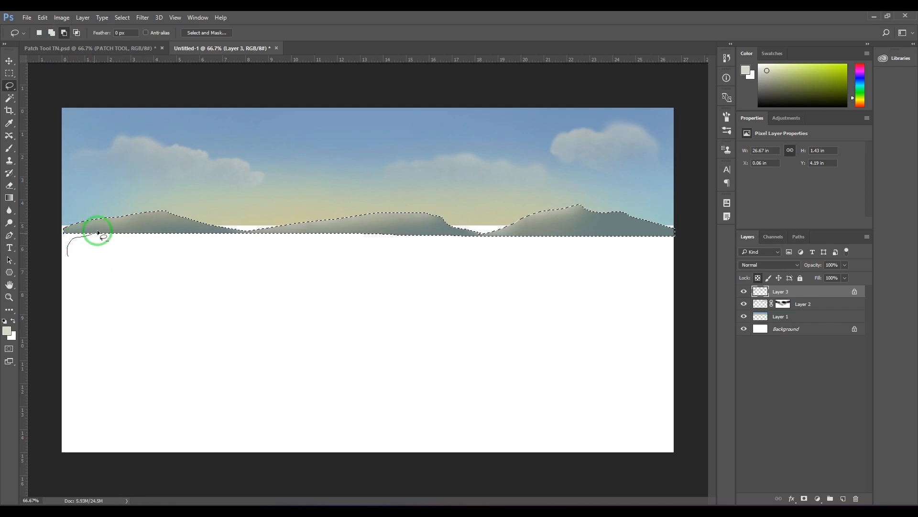
left_click_drag(217, 249, 67, 252)
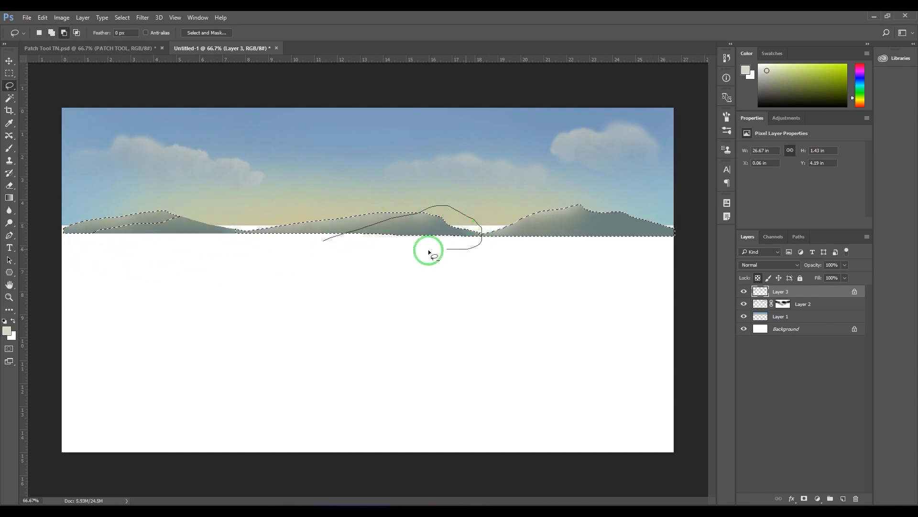
left_click_drag(428, 249, 335, 231)
mouse_move(545, 236)
left_mouse_down()
mouse_move(588, 205)
mouse_move(689, 230)
mouse_move(488, 246)
mouse_move(545, 239)
left_mouse_up()
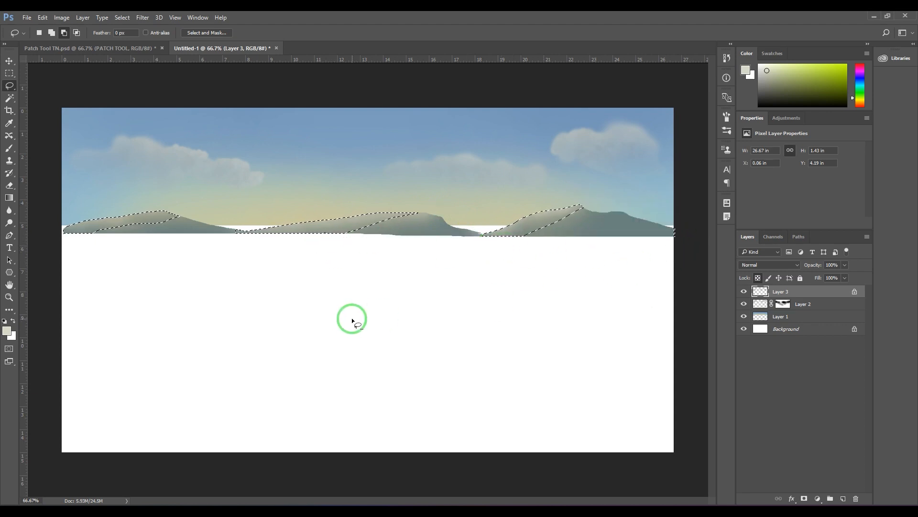
Brighten the selected slope of the right hill at 50% opacity, and change the brush color to dark grey #545550
key("b")
mouse_move(553, 203)
left_mouse_down()
mouse_move(469, 215)
mouse_move(477, 221)
mouse_move(531, 197)
mouse_move(518, 212)
left_mouse_up()
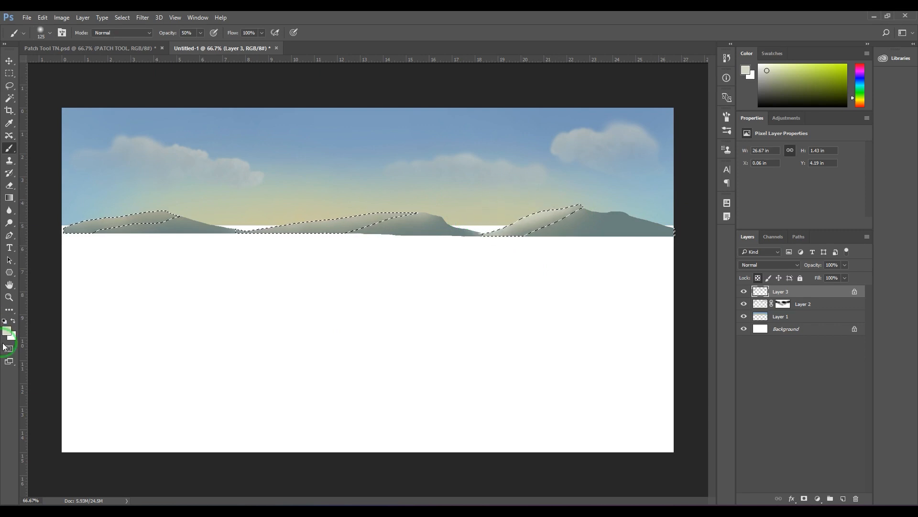
left_click(6, 330)
left_click(508, 304)
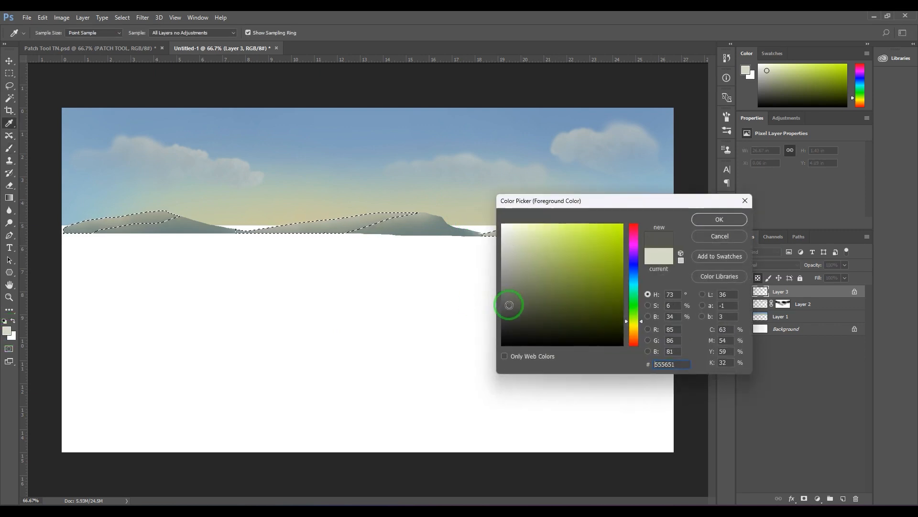
left_click(708, 219)
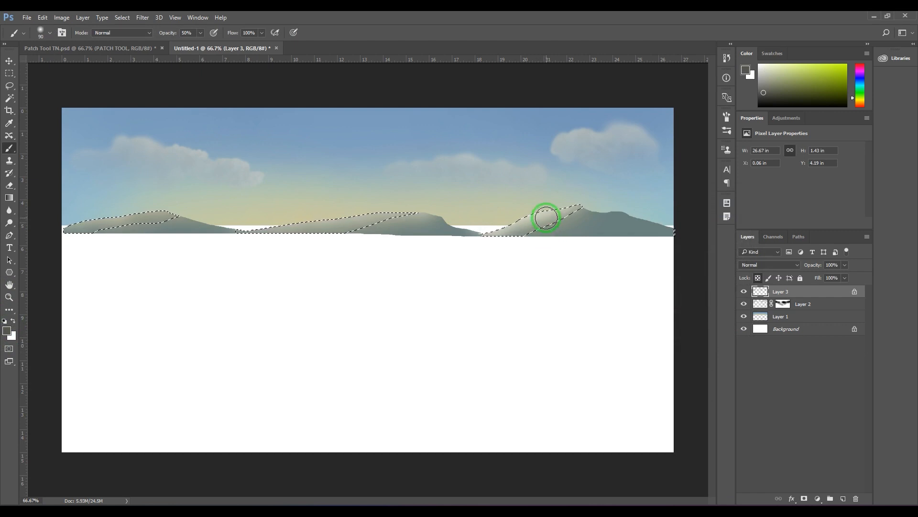
Reduce the brush size to 30 px for painting slope texture
key("bracketleft")
key("bracketleft")
key("bracketleft")
key("bracketleft")
key("bracketleft")
key("bracketleft")
key("bracketleft")
key("bracketleft")
key("bracketleft")
Enable Scattering for the brush with 69% scatter, and set the brush tip's hardness to 38%
left_click(726, 119)
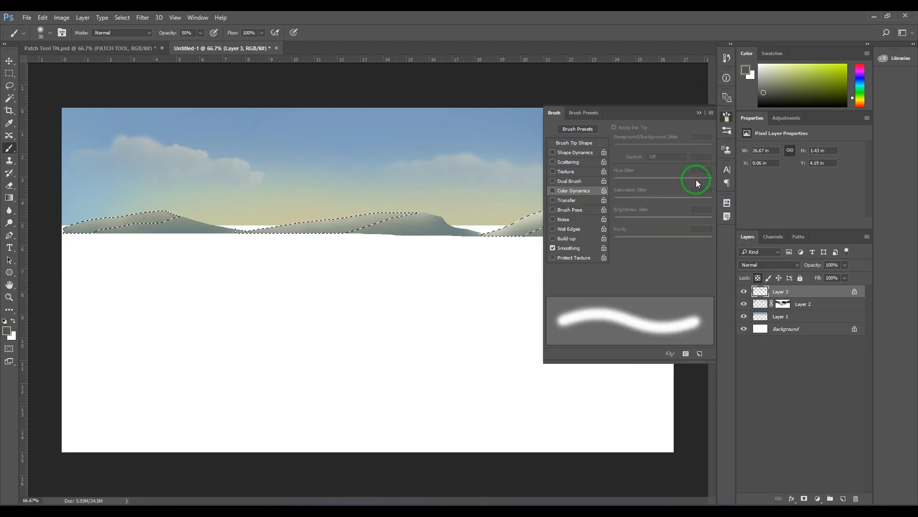
left_click(568, 161)
mouse_move(634, 137)
left_mouse_down()
mouse_move(681, 138)
mouse_move(622, 137)
left_mouse_up()
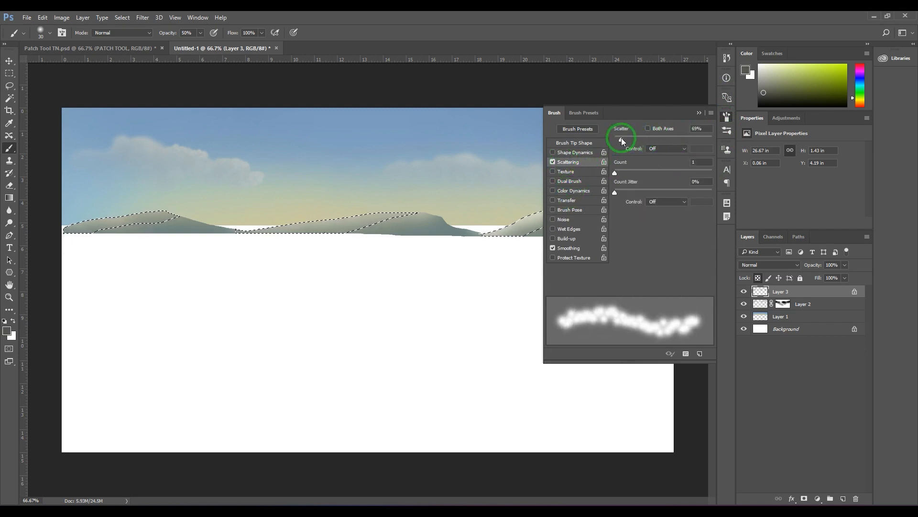
left_click(586, 142)
left_click_drag(619, 256, 656, 257)
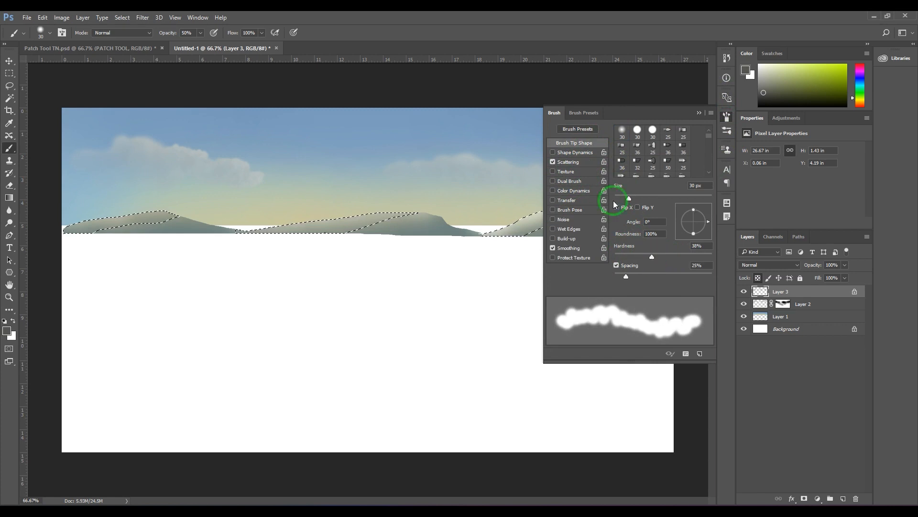
Enable Color Dynamics for the brush with 6% hue jitter, 6% saturation jitter and 10% brightness jitter
left_click(570, 191)
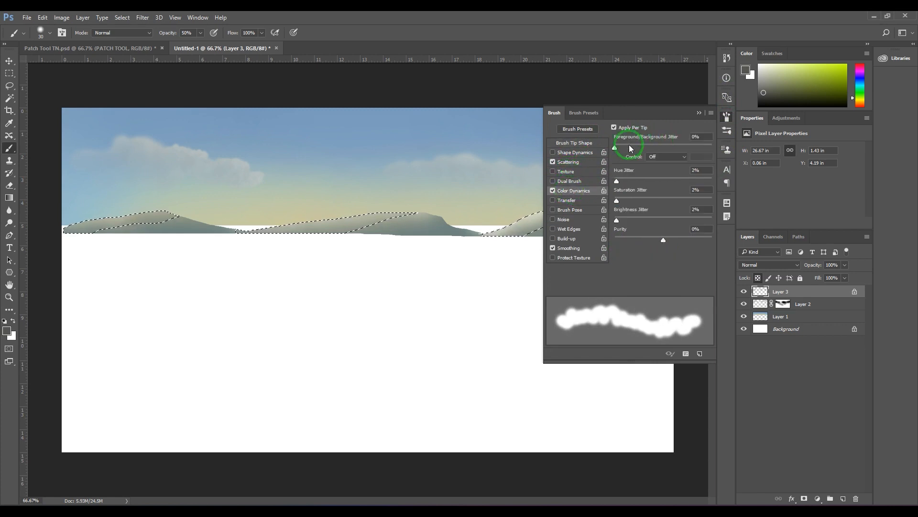
left_click_drag(618, 202, 625, 221)
left_click(698, 113)
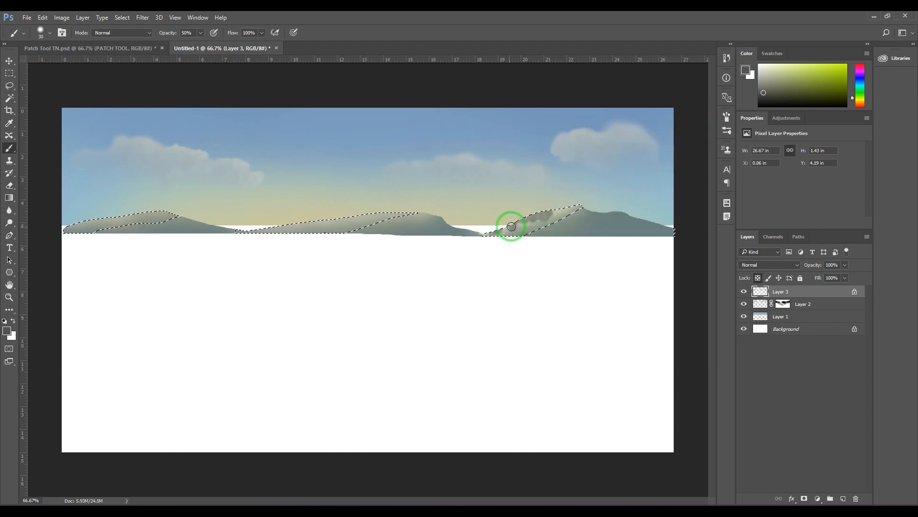
Paint mottled grey texture over the hills' selected lit slopes, lowering the brush opacity to 20%, and invert the selection
mouse_move(593, 209)
left_mouse_down()
mouse_move(463, 195)
mouse_move(490, 189)
mouse_move(514, 213)
mouse_move(557, 214)
mouse_move(531, 212)
mouse_move(501, 228)
mouse_move(564, 212)
mouse_move(527, 246)
mouse_move(552, 248)
mouse_move(579, 215)
mouse_move(538, 236)
left_mouse_up()
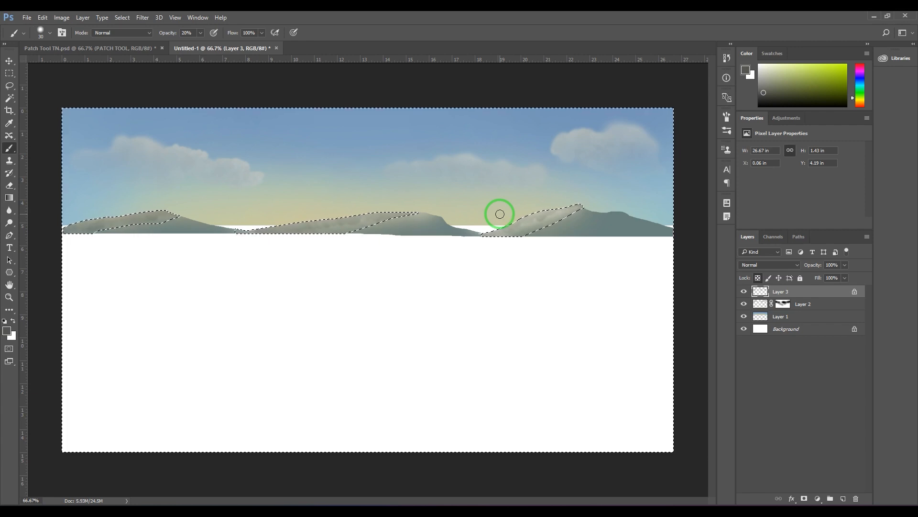
Choose a darker grey for the brush and increase its scatter
left_click(7, 330)
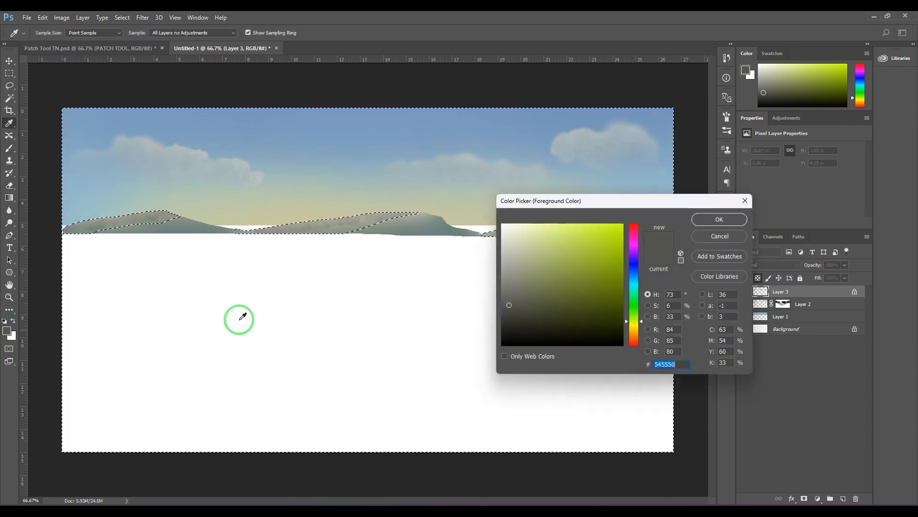
left_click(513, 321)
left_click(719, 219)
key("b")
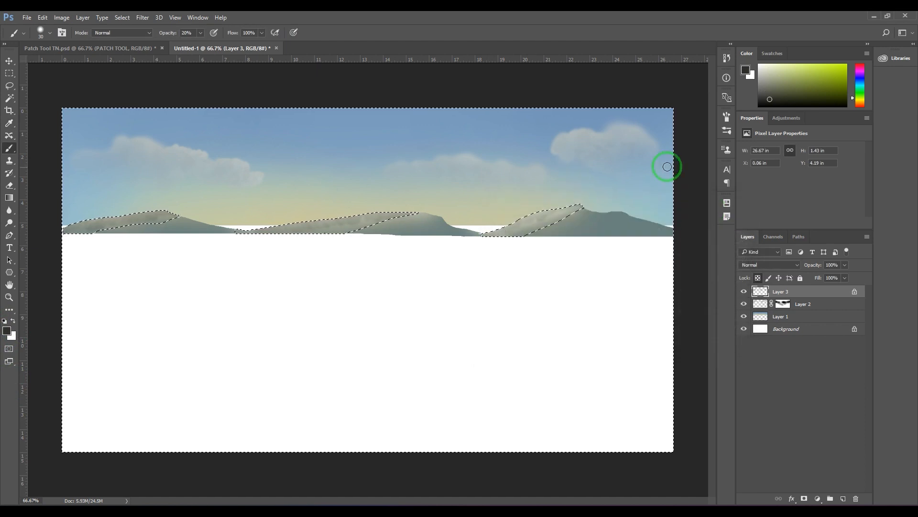
key("F5")
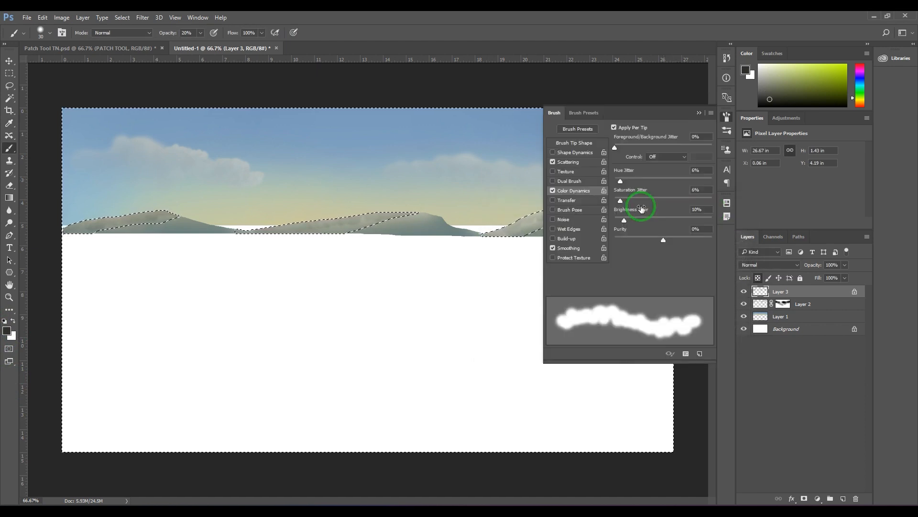
left_click(584, 163)
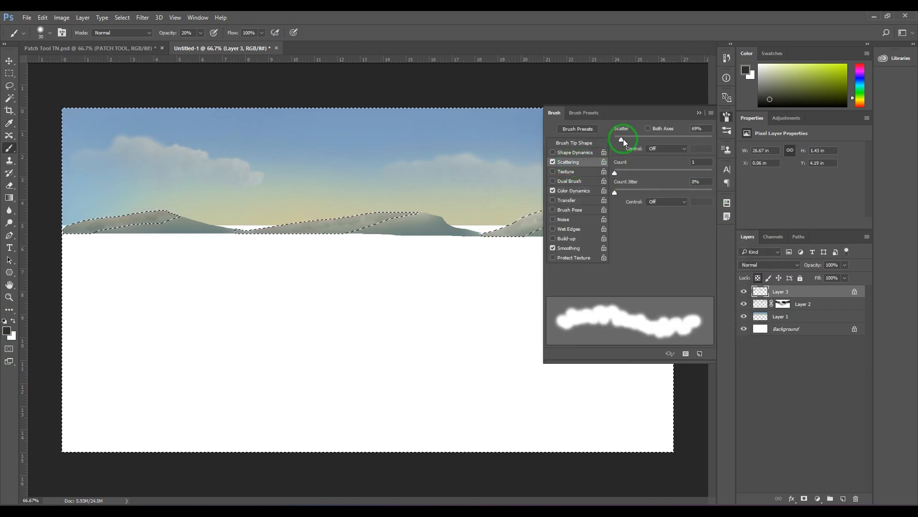
left_click_drag(623, 141, 635, 141)
key("F5")
Try dark texture strokes on the shaded sides of the right and middle hills with the 30 px brush, and undo them
mouse_move(629, 227)
left_mouse_down()
mouse_move(657, 236)
mouse_move(610, 227)
mouse_move(573, 235)
mouse_move(642, 209)
mouse_move(569, 235)
left_mouse_up()
left_click_drag(440, 221, 435, 235)
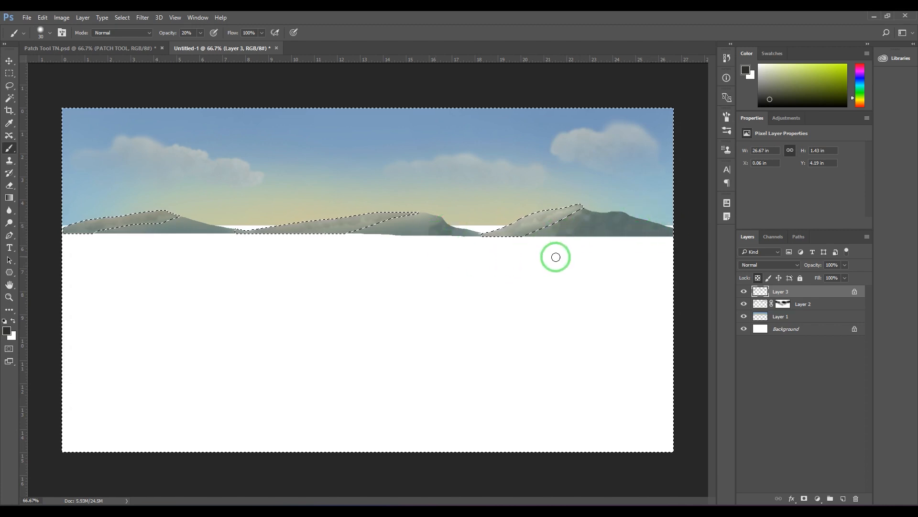
key("ctrl+alt+z")
key("ctrl+alt+z")
key("ctrl+alt+z")
Reduce the brush size to 10 px for finer texture on the shaded slopes
key("bracketleft")
key("bracketleft")
key("bracketleft")
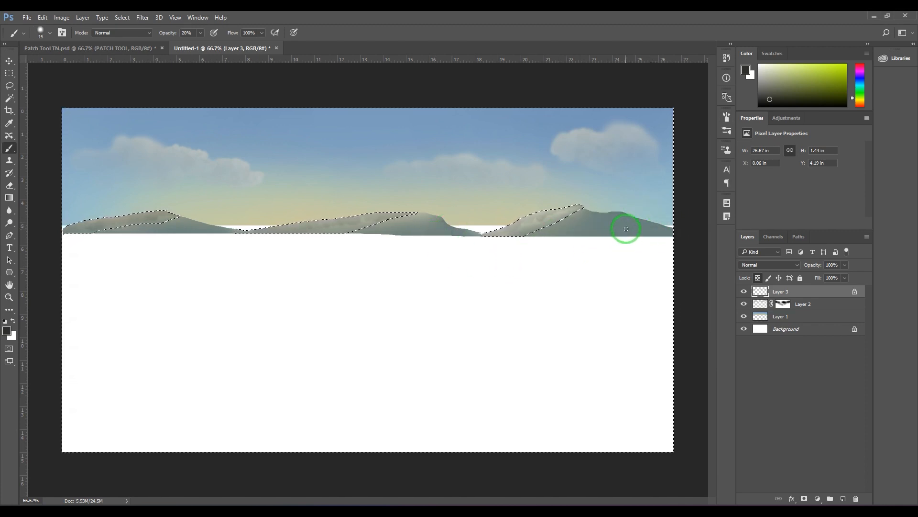
key("bracketleft")
Try fine dark strokes on the right hill's shaded side at 20% opacity, and undo them
mouse_move(626, 228)
left_mouse_down()
mouse_move(615, 240)
mouse_move(652, 229)
mouse_move(612, 230)
left_mouse_up()
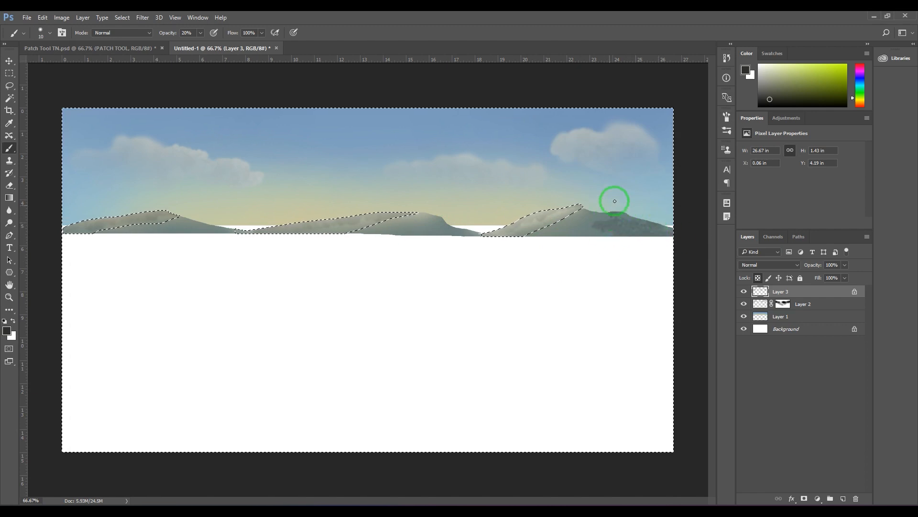
key("ctrl+alt+z")
key("ctrl+alt+z")
key("ctrl+alt+z")
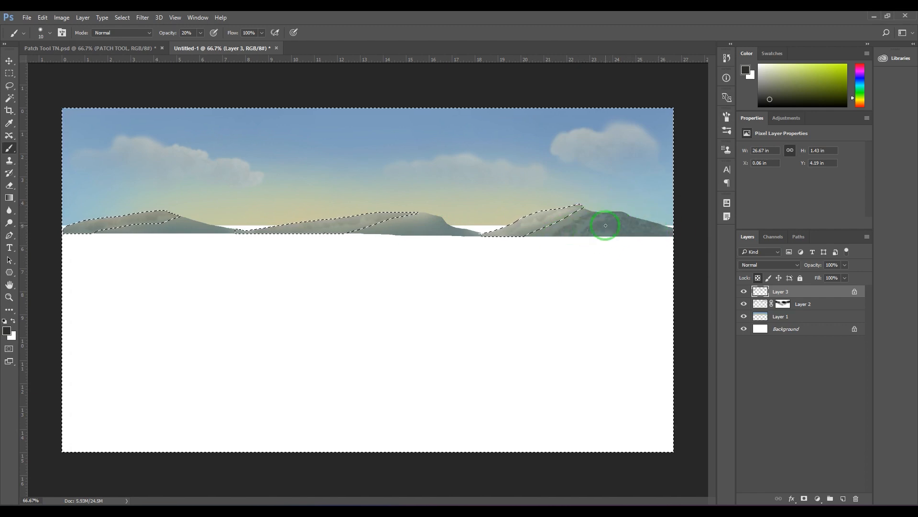
Paint subtle dark texture on the hills' shaded slopes at 5% brush opacity, and clear the selection
left_click(183, 36)
type("5")
key("Return")
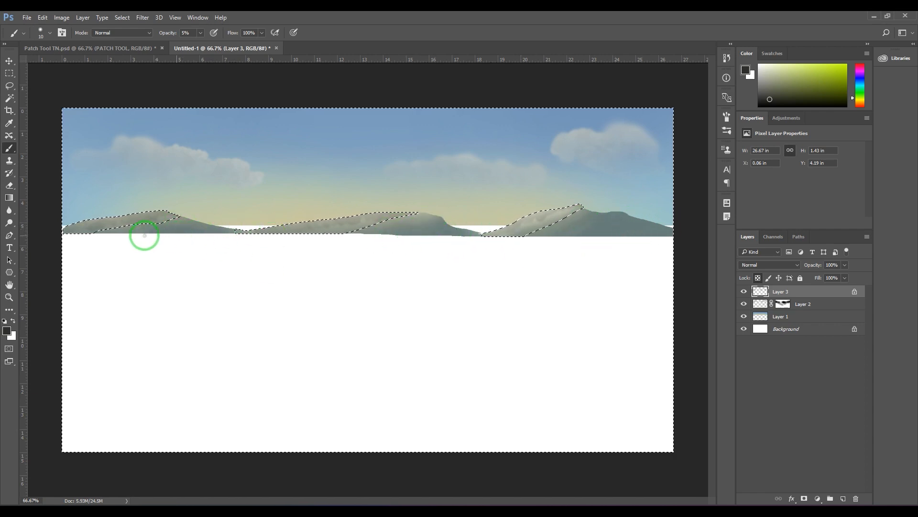
key("ctrl+d")
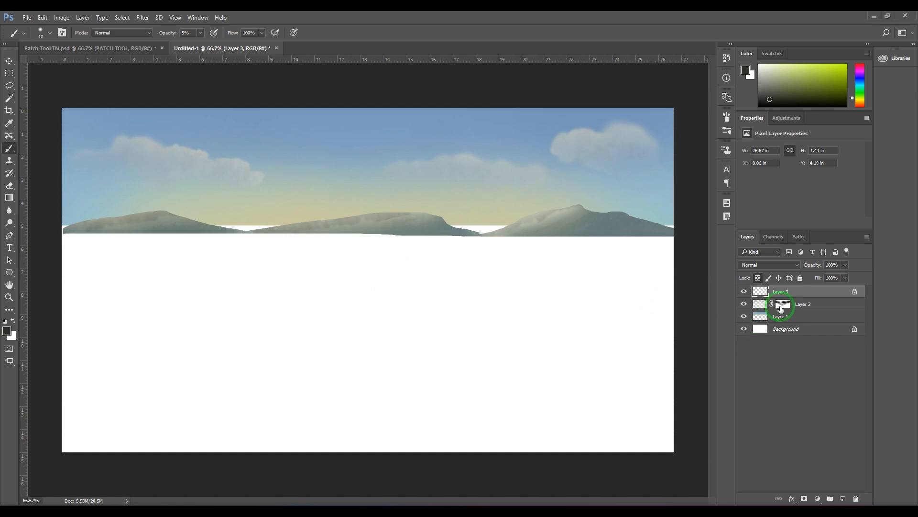
Duplicate the hill layer, unlock the original, and shift the original right to X 5.1 in as a second ridge behind the copy
key("ctrl+j")
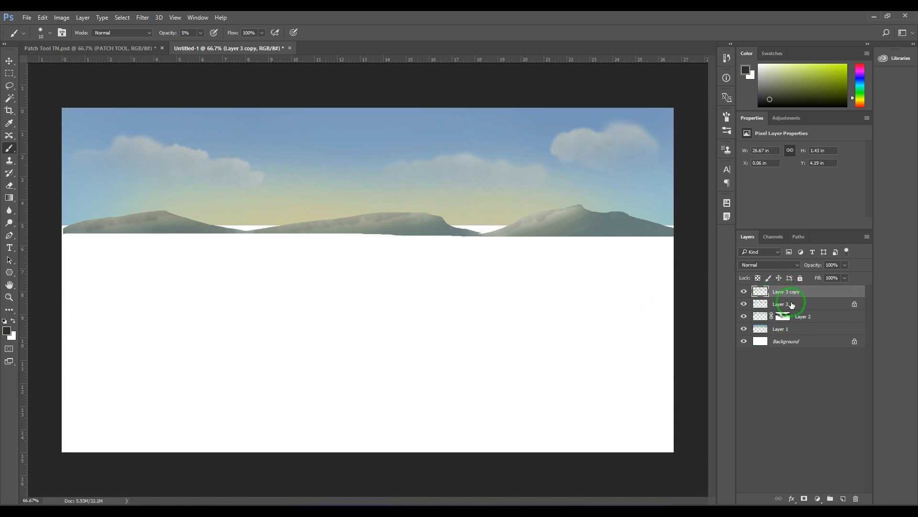
left_click(798, 304)
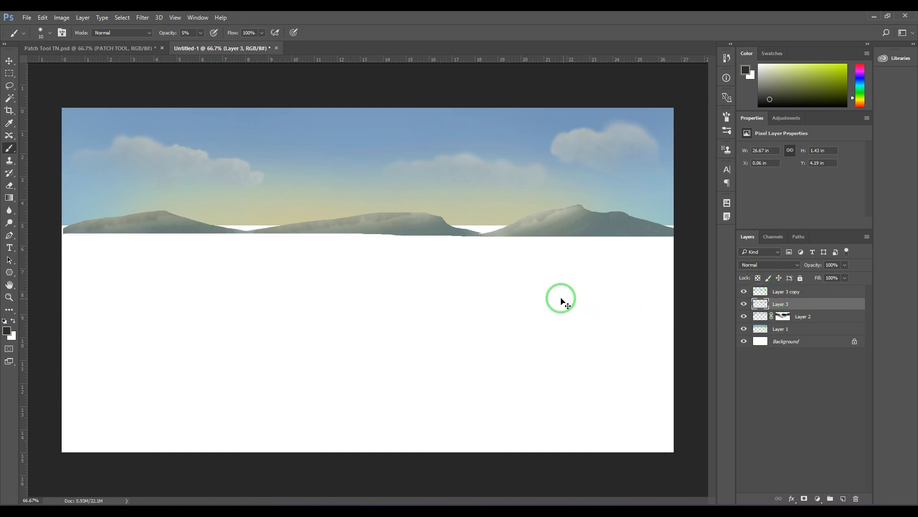
key("ctrl+t")
mouse_move(580, 228)
left_mouse_down()
mouse_move(455, 227)
mouse_move(700, 226)
left_mouse_up()
key("Return")
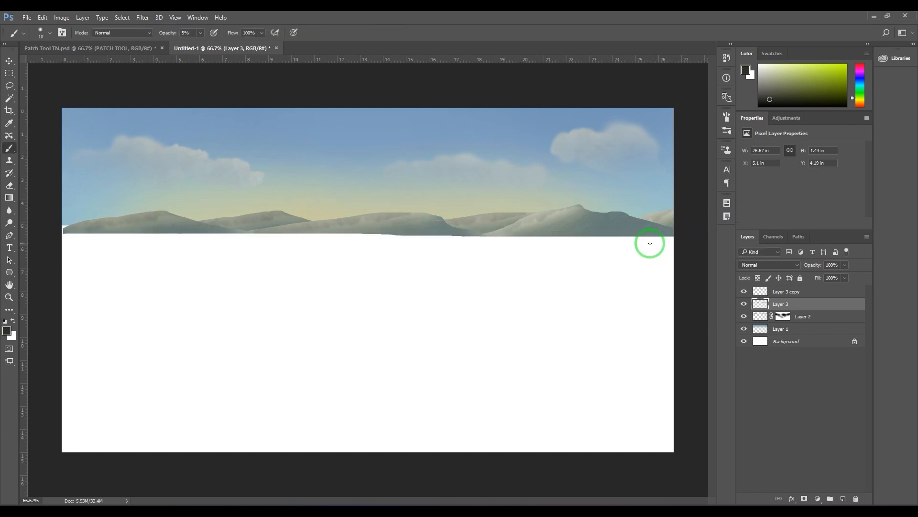
Tint the rear hills a muted, hazy blue with Hue/Saturation, adjusting their hue, saturation and lightness
key("ctrl+u")
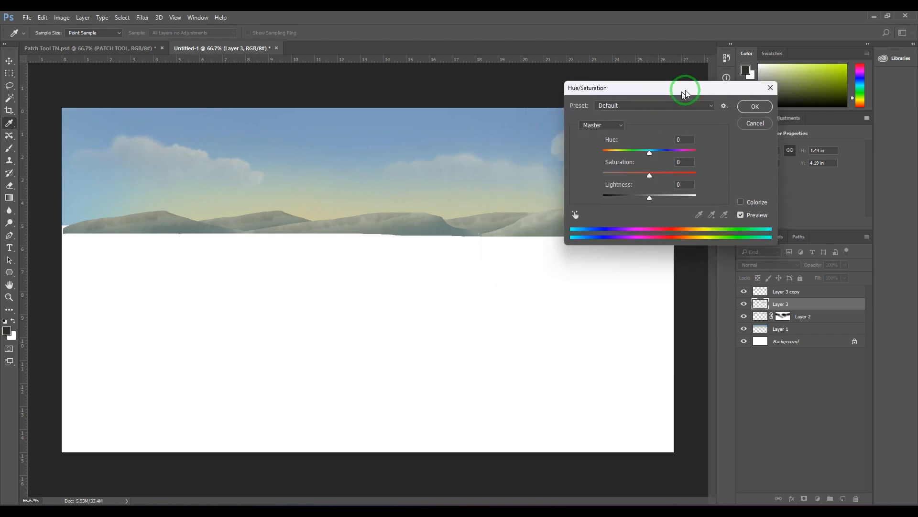
left_click_drag(683, 91, 701, 83)
left_click_drag(669, 189, 674, 191)
left_click_drag(669, 145, 633, 170)
mouse_move(672, 145)
left_mouse_down()
mouse_move(700, 146)
mouse_move(676, 145)
left_mouse_up()
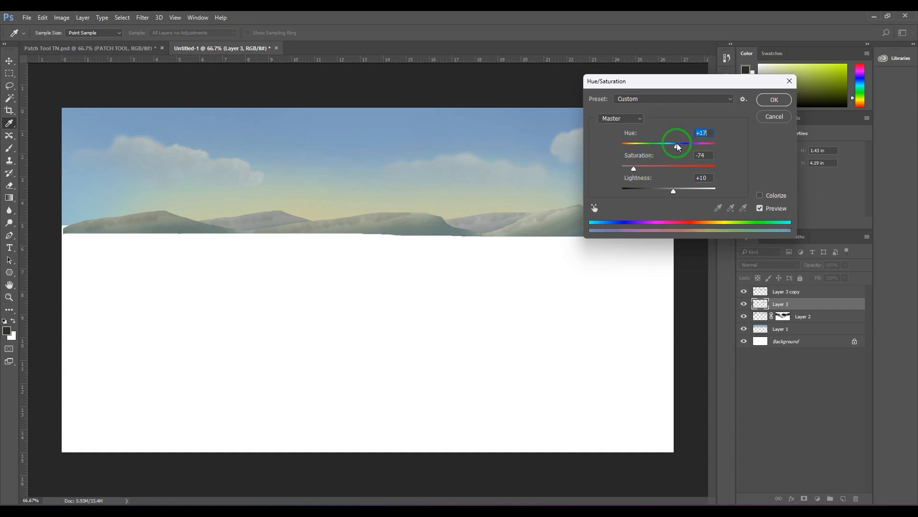
mouse_move(673, 191)
left_mouse_down()
mouse_move(657, 193)
mouse_move(664, 191)
left_mouse_up()
left_click_drag(677, 145, 696, 167)
left_click_drag(680, 145, 675, 196)
left_click_drag(648, 168, 671, 191)
mouse_move(707, 146)
left_mouse_down()
mouse_move(691, 151)
mouse_move(698, 137)
mouse_move(697, 153)
left_mouse_up()
left_click(765, 118)
key("b")
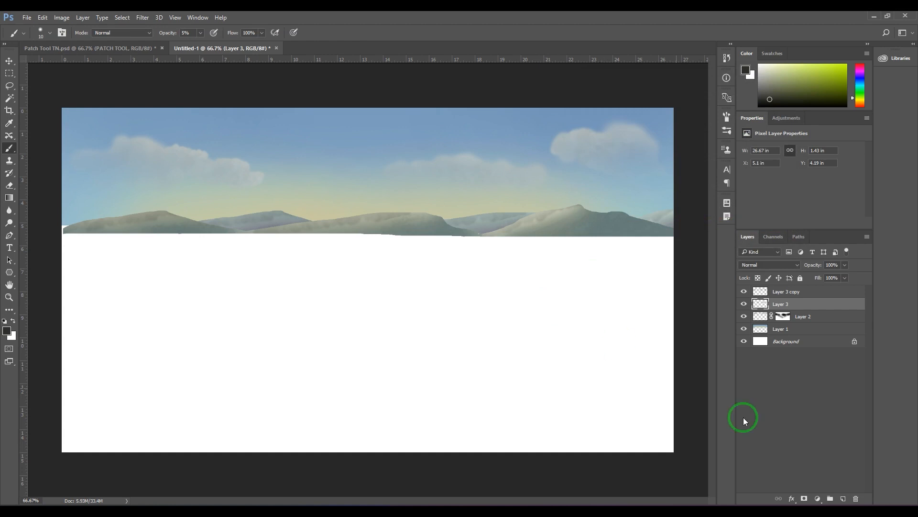
Duplicate the blue hill layer and move the copy left and slightly up, to about X -10.21 in and Y 4.03 in
key("ctrl+j")
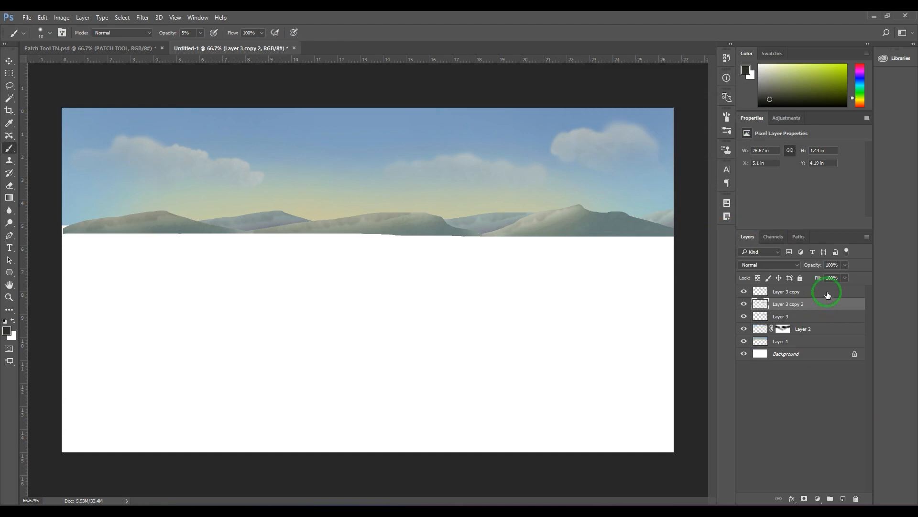
key("ctrl+t")
left_click_drag(526, 228, 175, 221)
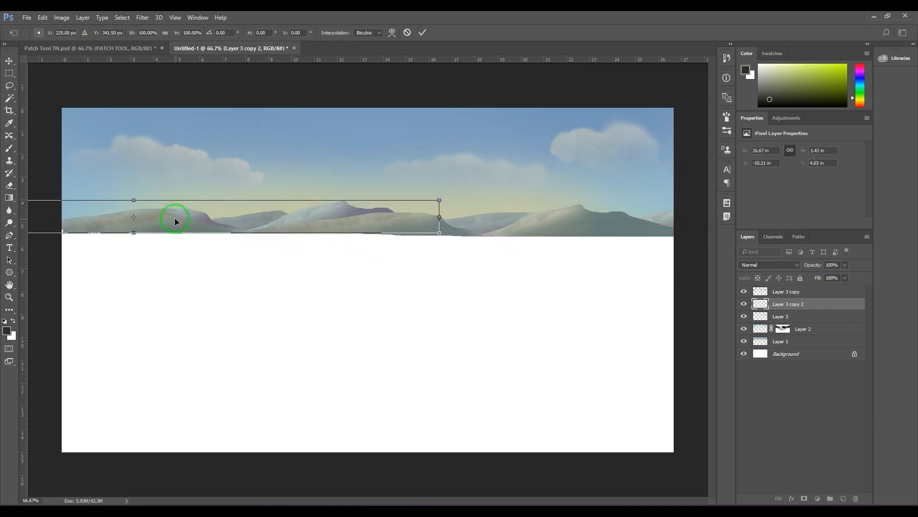
key("Return")
Send the copied hills below the cloud layer at 89% opacity, and nudge them to about X -10.61 in and Y 4.19 in
left_click_drag(782, 307, 797, 335)
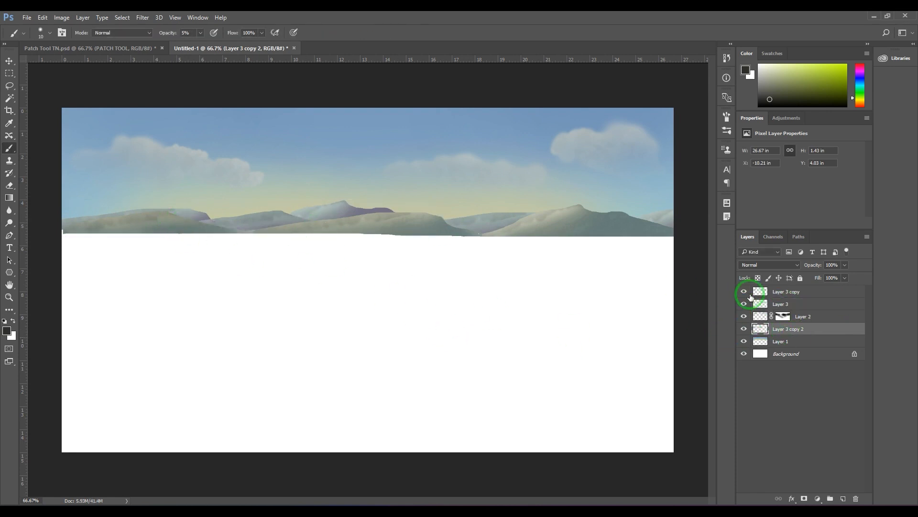
mouse_move(795, 264)
left_mouse_down()
mouse_move(795, 272)
mouse_move(810, 266)
left_mouse_up()
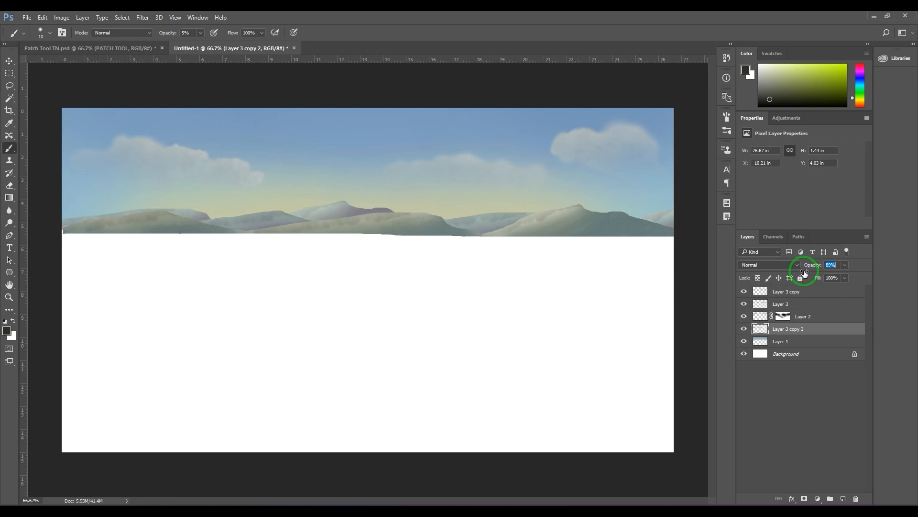
left_click(9, 61)
mouse_move(323, 219)
left_mouse_down()
mouse_move(318, 211)
mouse_move(314, 225)
mouse_move(319, 218)
left_mouse_up()
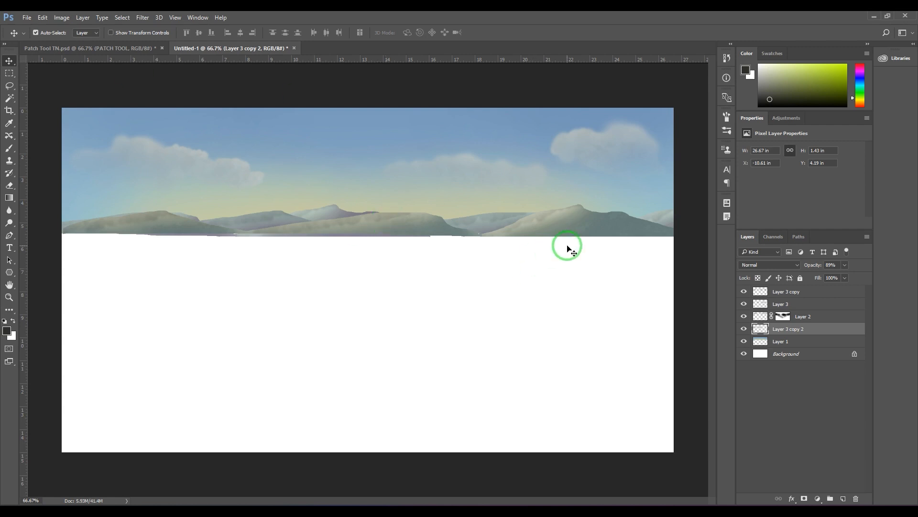
Add a new layer above the topmost hill layer and choose the scattered maple-leaf brush, sized to 50 px
left_click(832, 295)
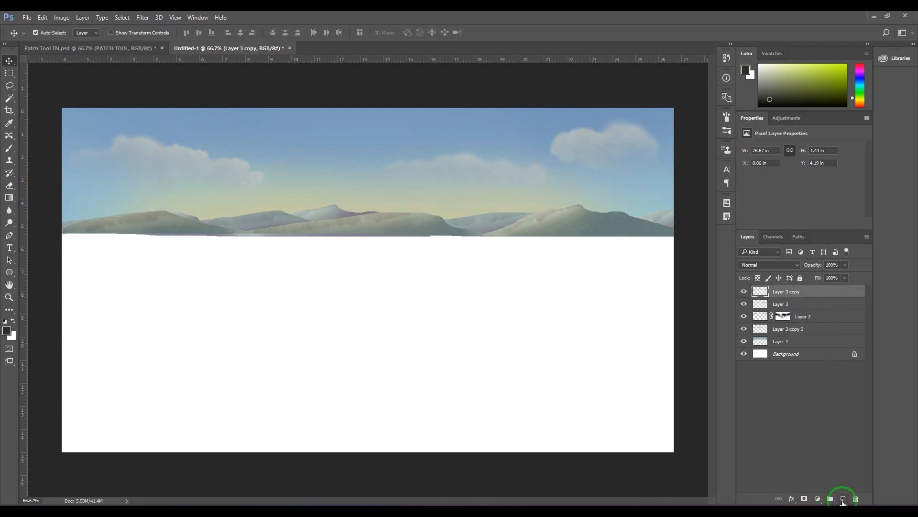
left_click(843, 498)
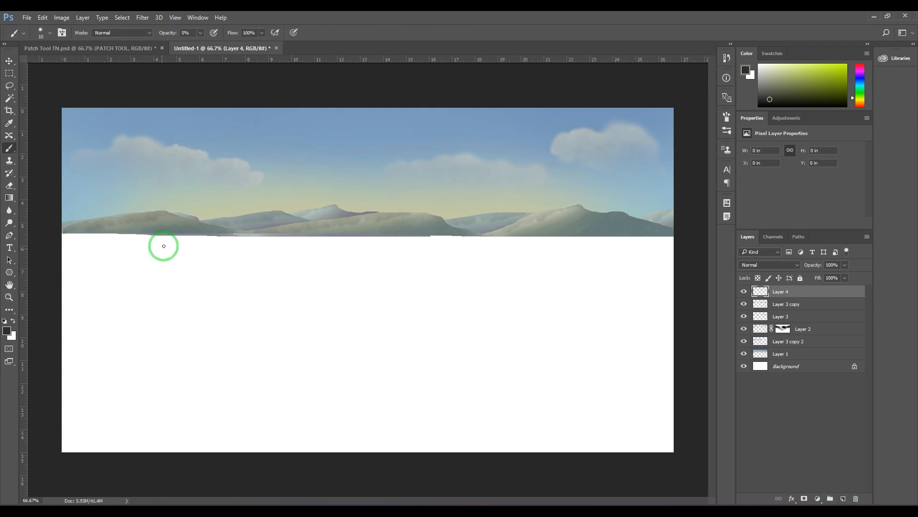
key("b")
left_click(41, 33)
scroll(86, 163, "down", 10)
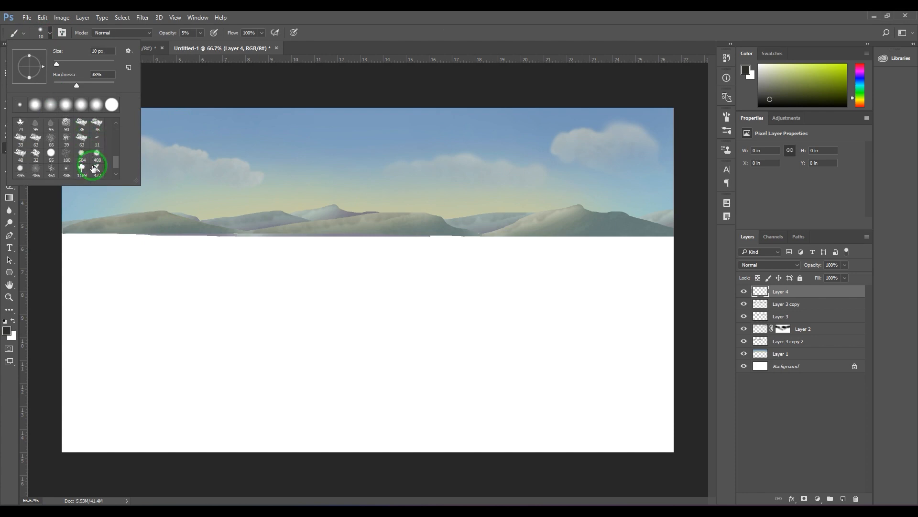
scroll(83, 166, "up", 3)
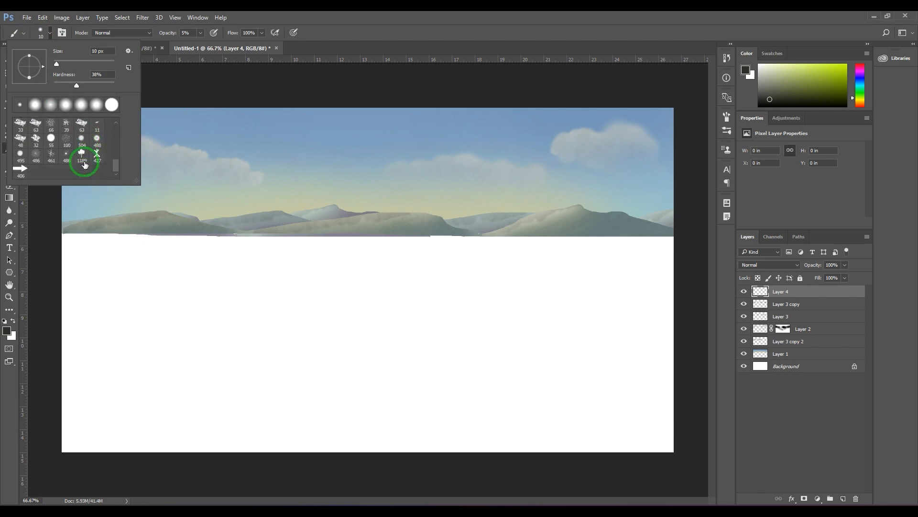
left_click(20, 145)
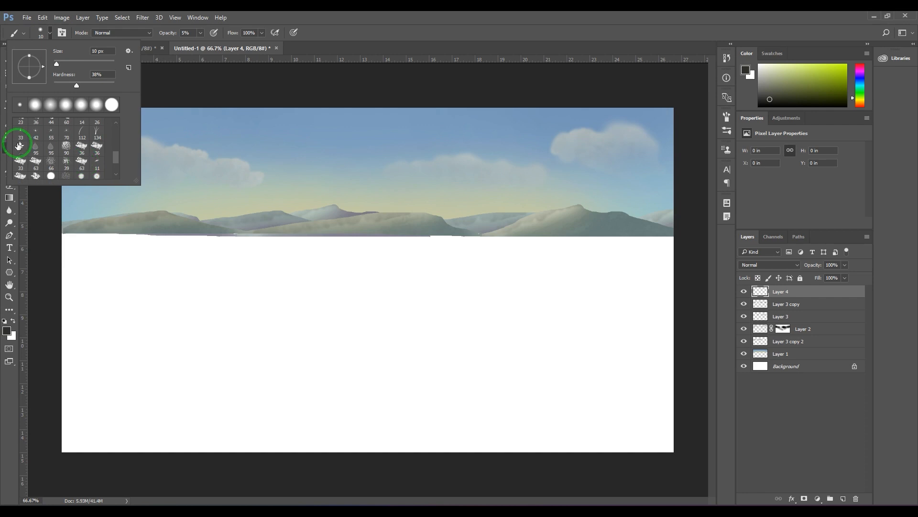
left_click(400, 26)
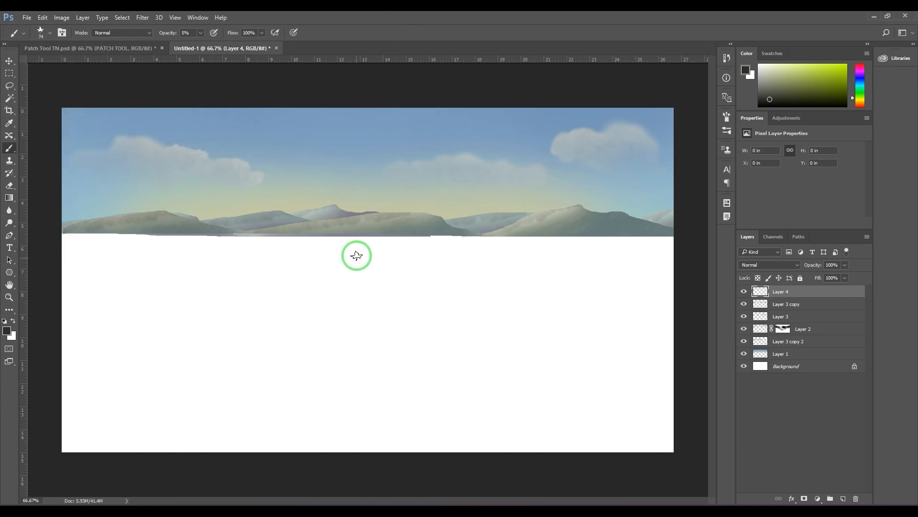
key("bracketleft")
key("bracketleft")
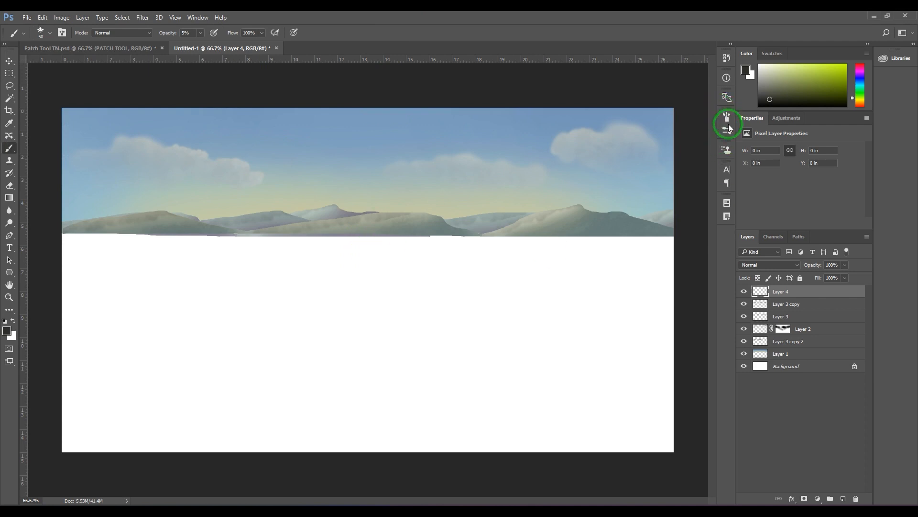
Set the background colour to the muted teal 536b66 and the foreground colour to the darker green 48685d
left_click(7, 330)
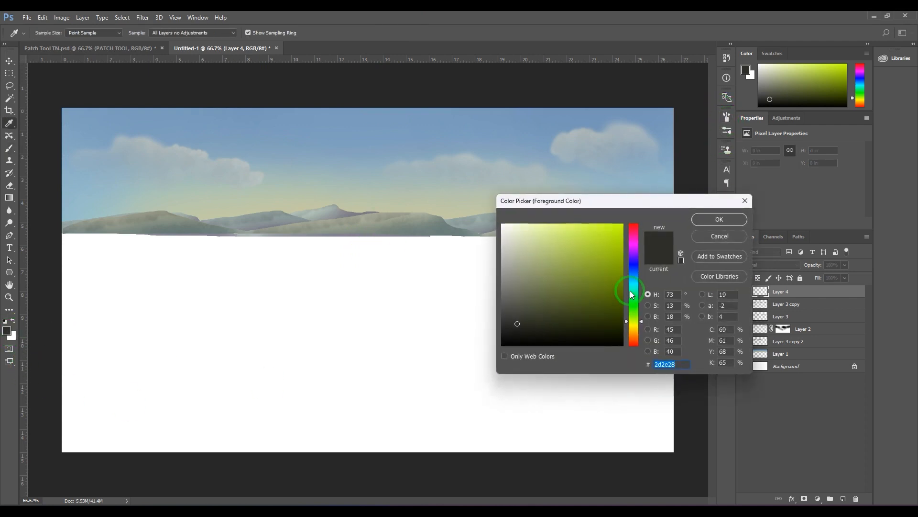
left_click_drag(636, 295, 627, 288)
left_click_drag(542, 278, 534, 290)
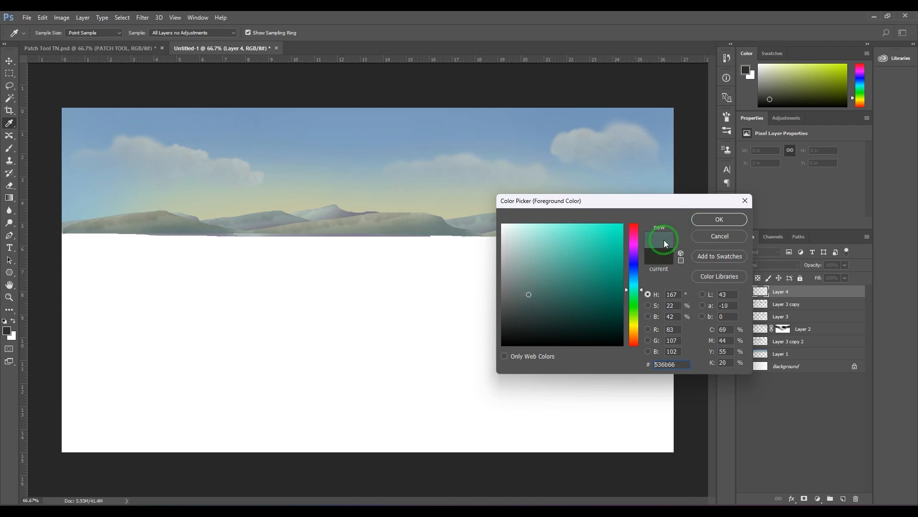
left_click(704, 220)
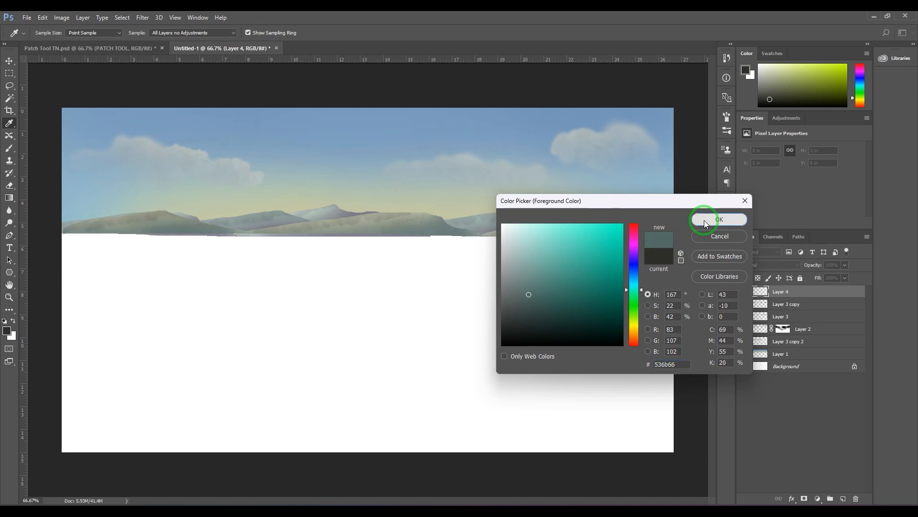
left_click(13, 321)
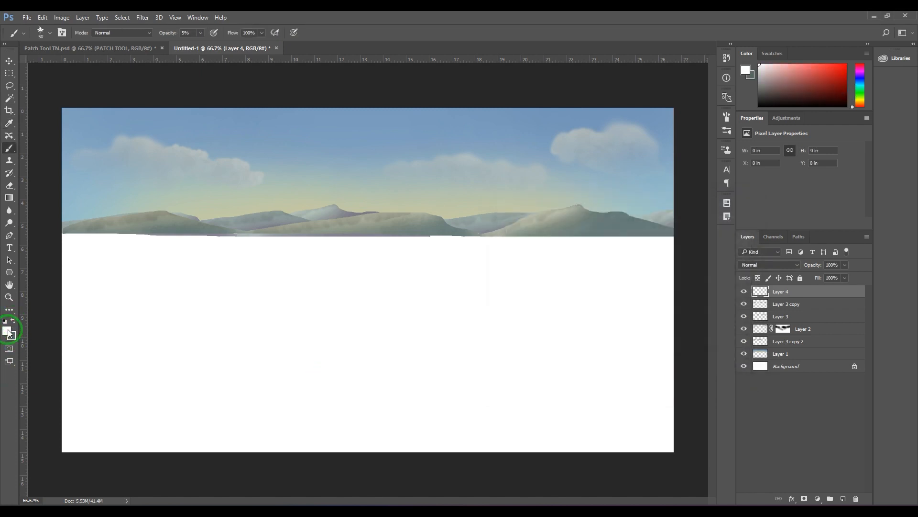
left_click(6, 330)
left_click(13, 337)
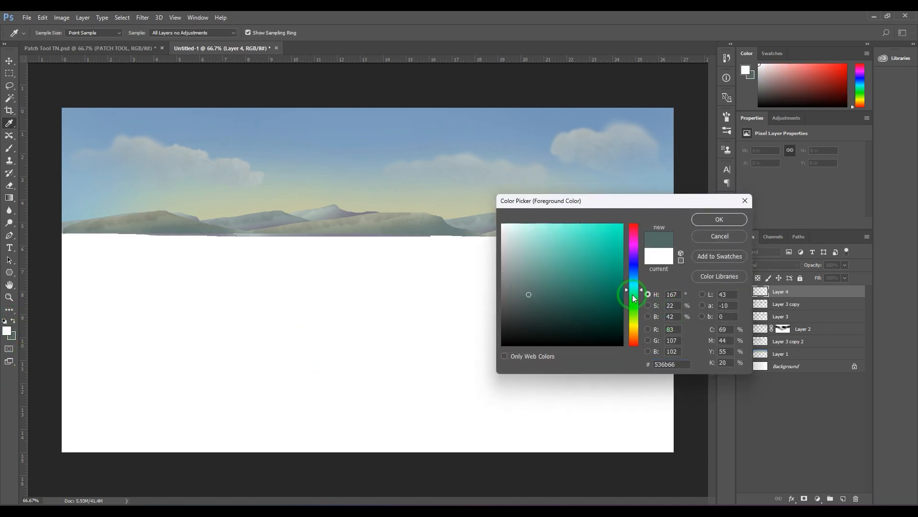
left_click(538, 294)
left_click(719, 219)
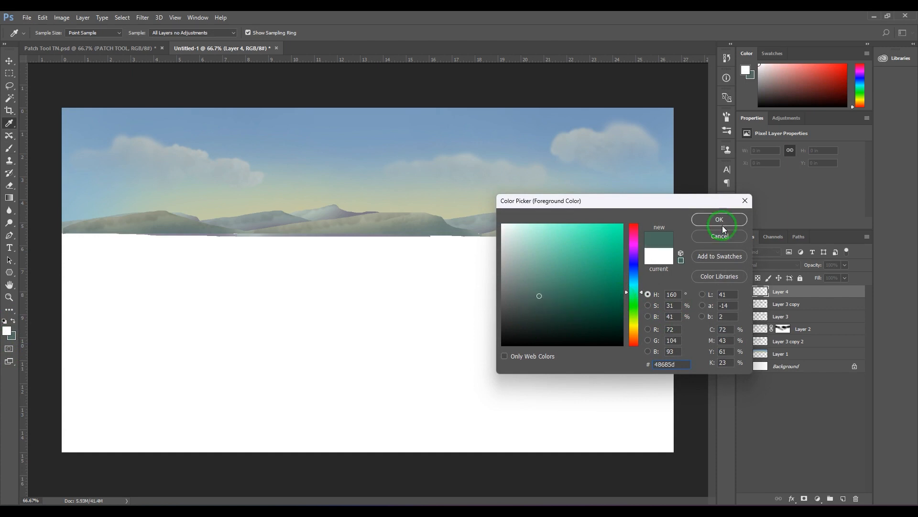
Set the brush's Color Dynamics to 100% foreground/background jitter and 2% hue, saturation and brightness jitter
left_click(727, 117)
left_click(575, 194)
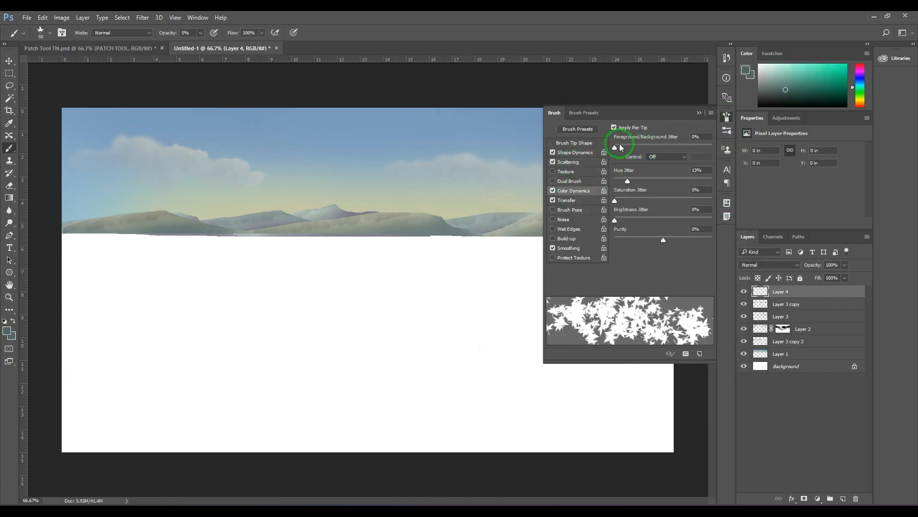
left_click_drag(689, 146, 713, 147)
left_click_drag(628, 183, 615, 182)
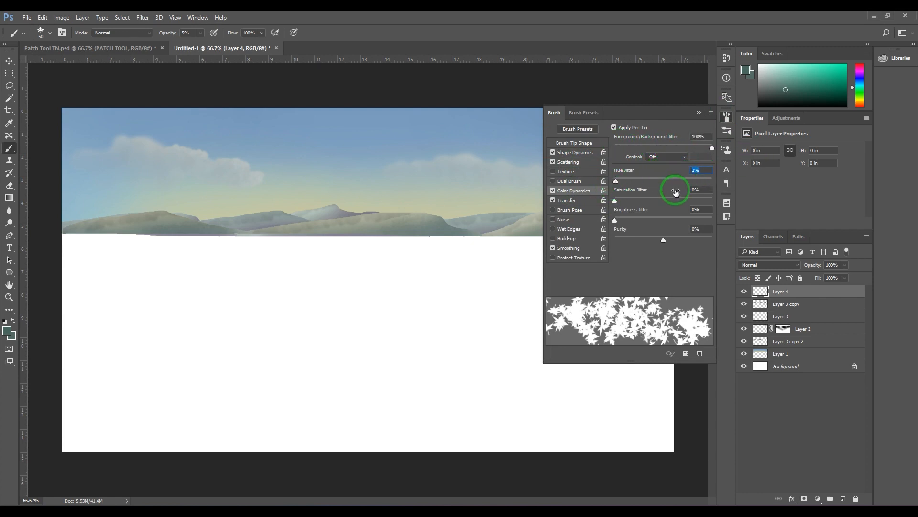
type("2")
type("2")
left_click_drag(708, 192, 679, 210)
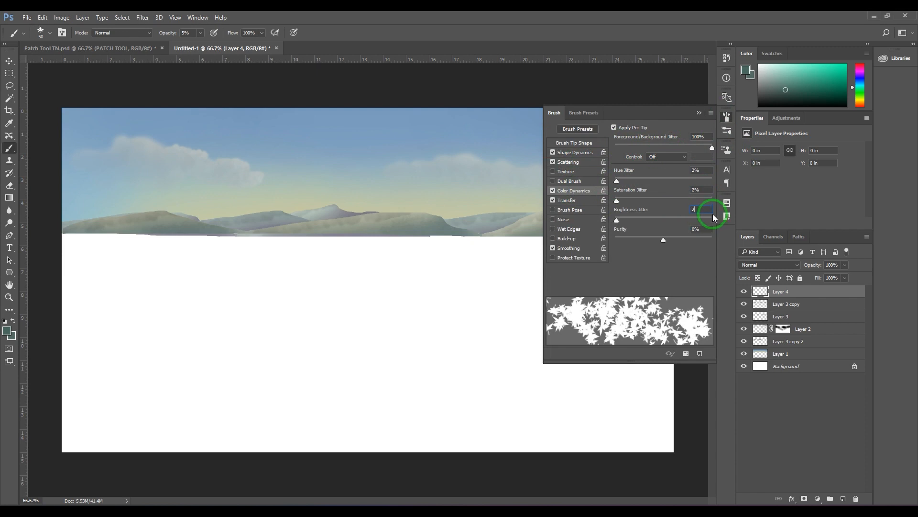
key("Return")
Reduce the leaf brush's scatter to 39% on both axes and close the brush settings
left_click(568, 162)
left_click_drag(628, 140, 619, 141)
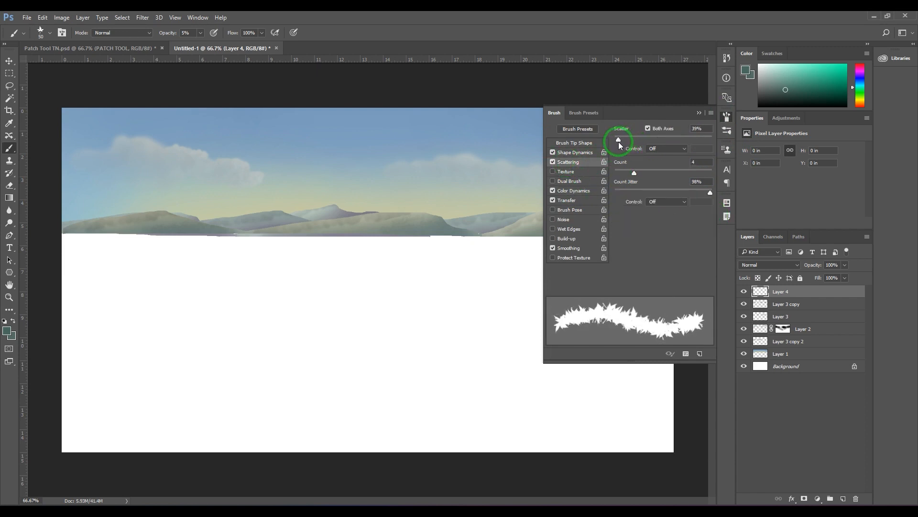
left_click(698, 113)
Raise the brush opacity to 100%, test a short foliage stroke at the right end of the hills' base, and undo it
left_click_drag(658, 241, 670, 241)
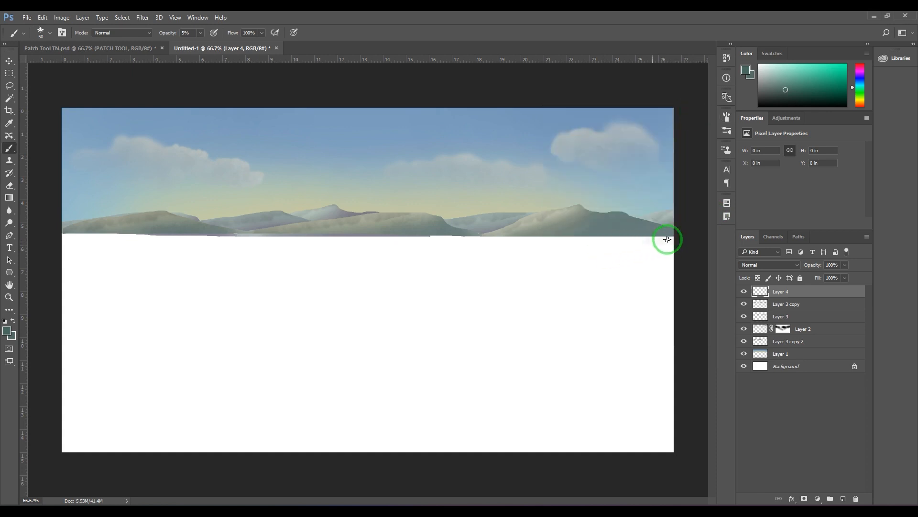
left_click_drag(168, 33, 226, 38)
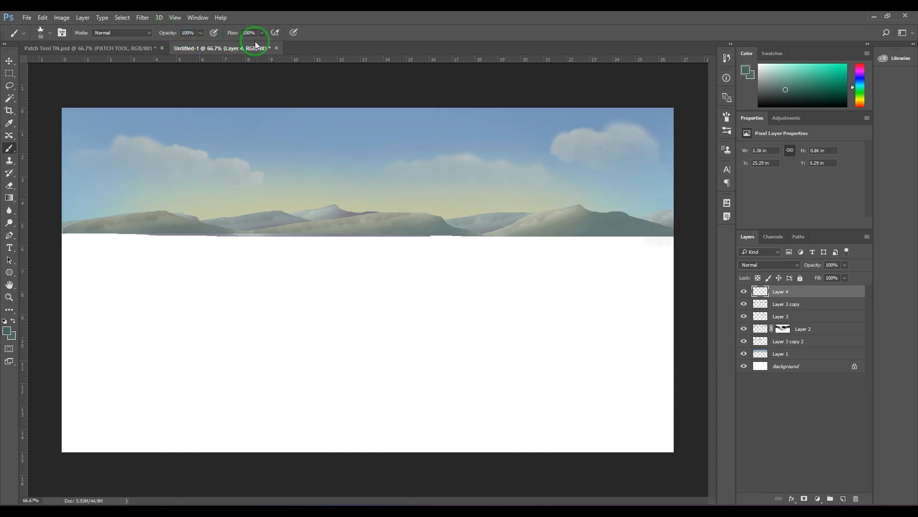
mouse_move(662, 244)
left_mouse_down()
mouse_move(613, 240)
mouse_move(645, 237)
left_mouse_up()
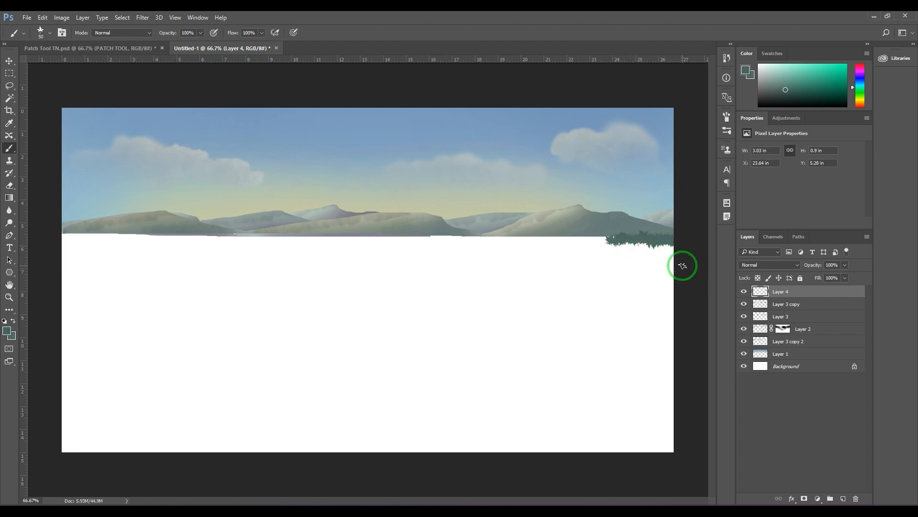
key("ctrl+z")
Lighten the two brush colours, using 69877d as the background colour and 647d77 as the foreground colour
left_click(7, 337)
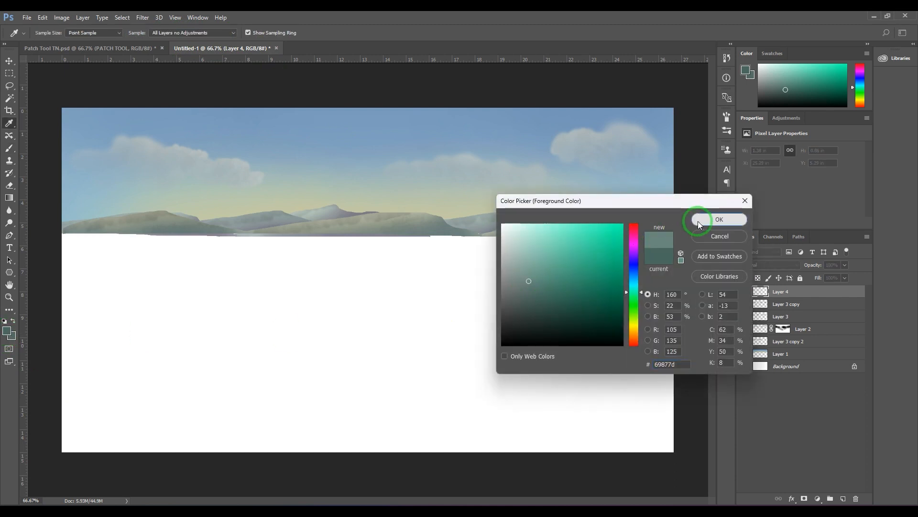
left_click(719, 219)
left_click(13, 321)
left_click(7, 330)
left_click(526, 287)
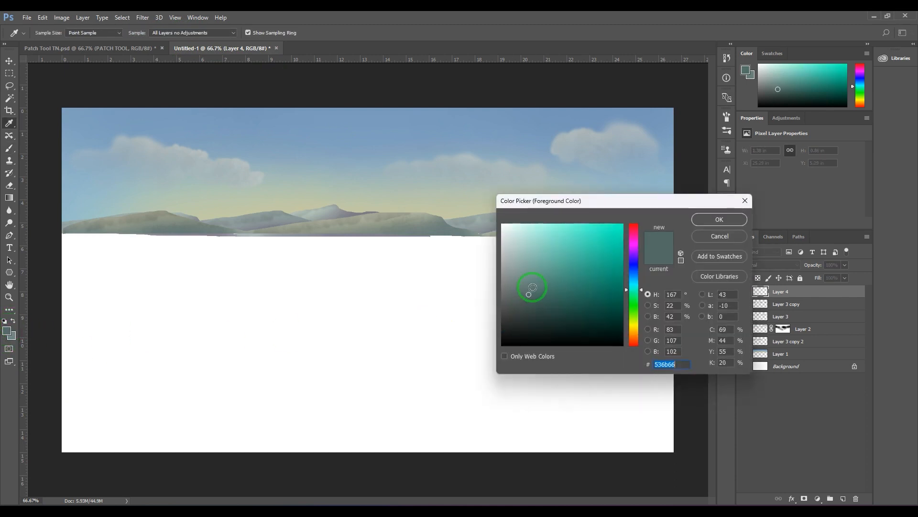
left_click(635, 294)
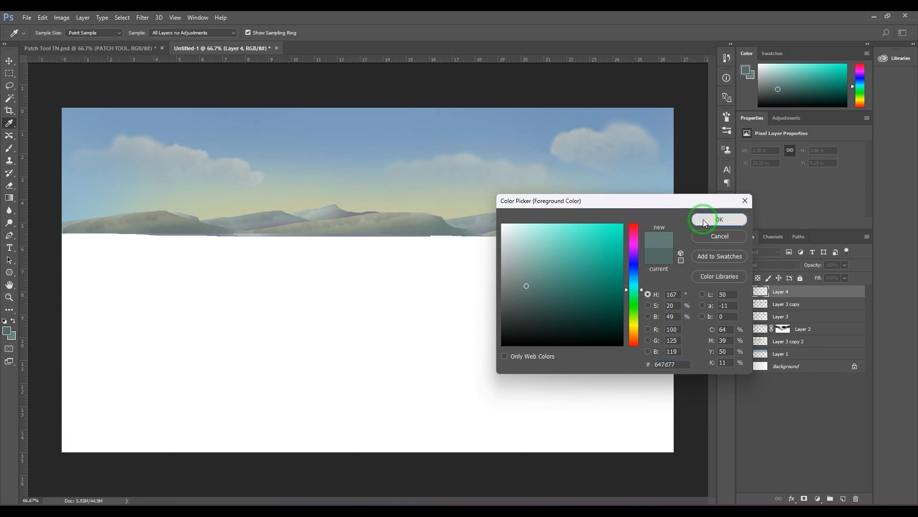
left_click(718, 219)
Paint an uneven band of distant foliage along the full base of the hills, dipping lower in a few places
mouse_move(666, 242)
left_mouse_down()
mouse_move(56, 236)
mouse_move(109, 232)
mouse_move(226, 246)
mouse_move(176, 240)
mouse_move(245, 237)
mouse_move(214, 252)
mouse_move(164, 246)
left_mouse_up()
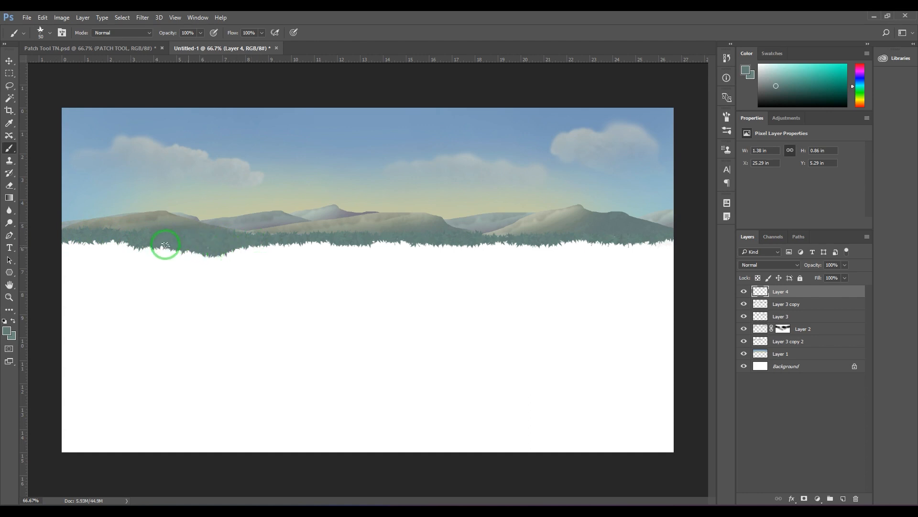
mouse_move(386, 245)
left_mouse_down()
mouse_move(449, 256)
mouse_move(420, 246)
mouse_move(640, 248)
mouse_move(591, 243)
left_mouse_up()
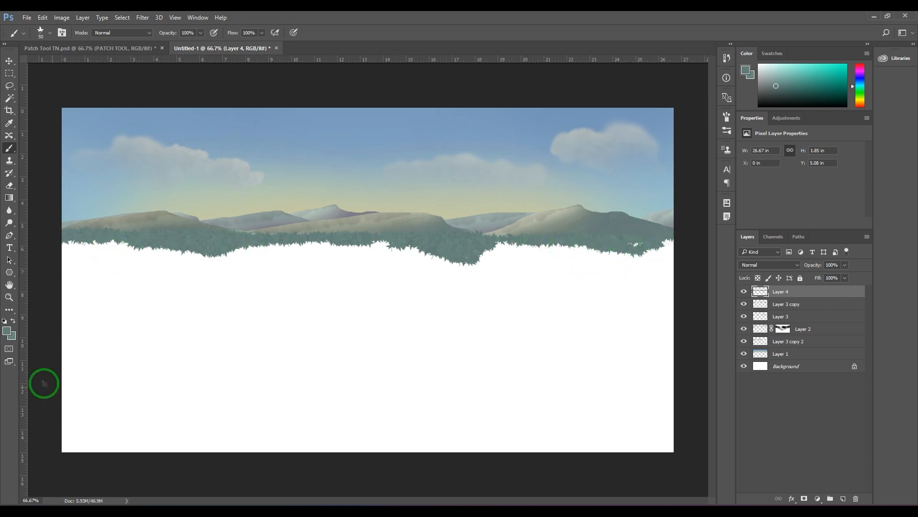
Shift the foreground and background colours to brighter, more saturated greens, with the foreground near 609173
left_click(8, 336)
left_click_drag(498, 316, 544, 279)
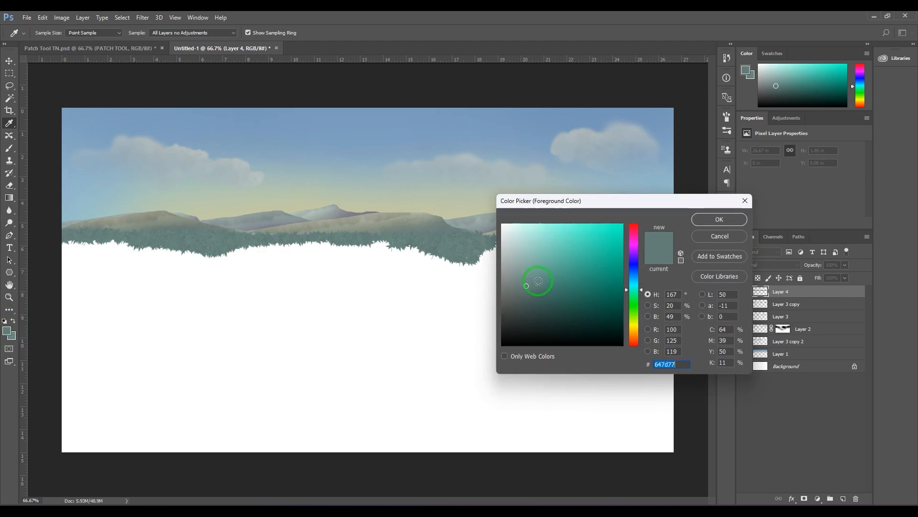
left_click_drag(538, 280, 597, 294)
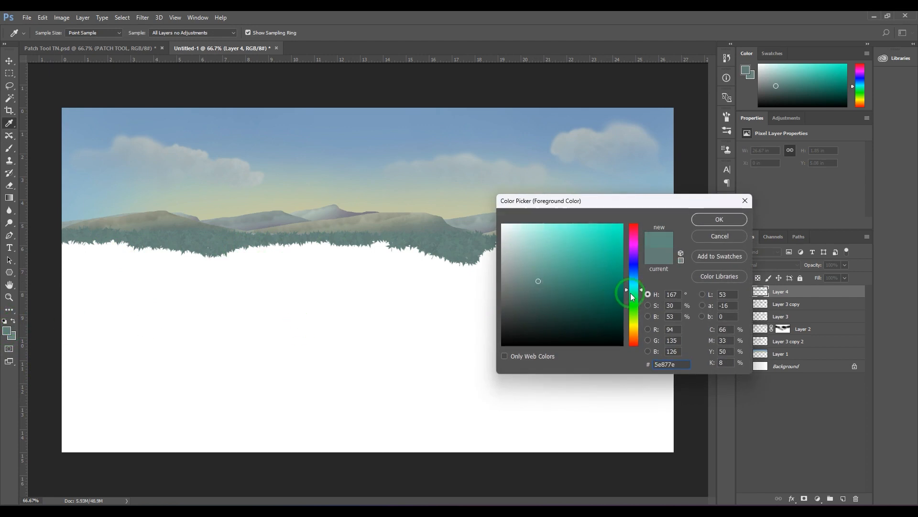
left_click(718, 219)
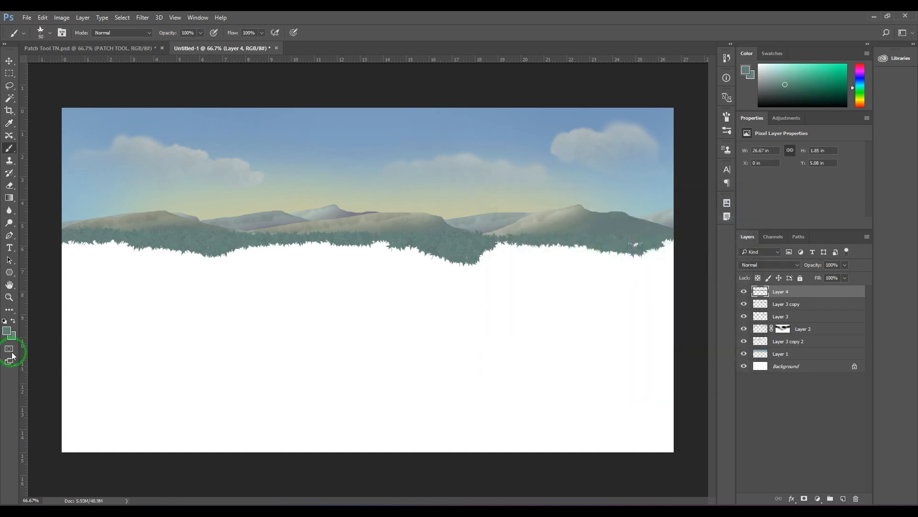
left_click(9, 331)
left_click(530, 279)
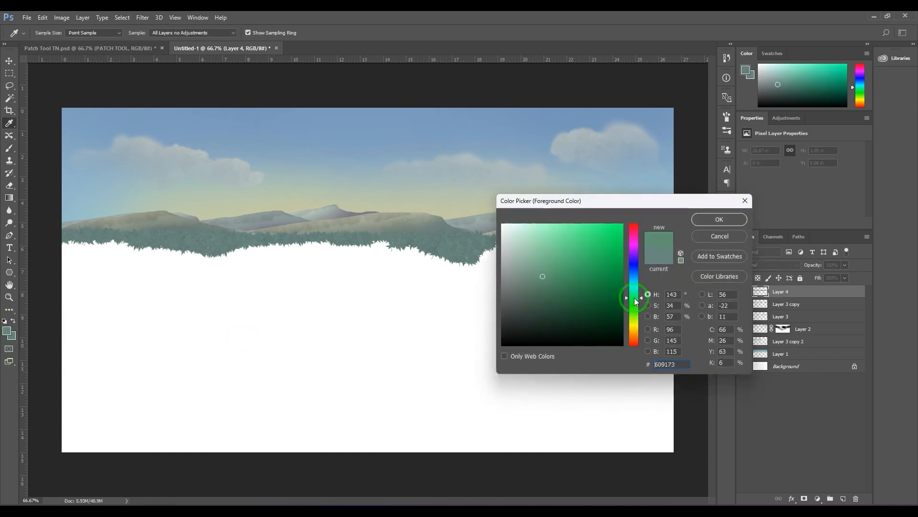
left_click(697, 220)
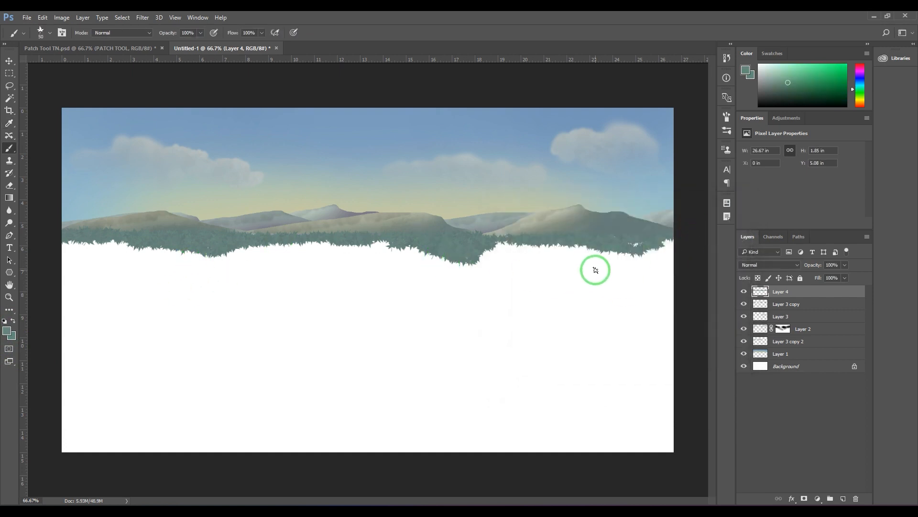
Add a new layer above the distant foliage, try a 70 px leaf-brush stroke at the canvas's right edge, and undo it
left_click(843, 499)
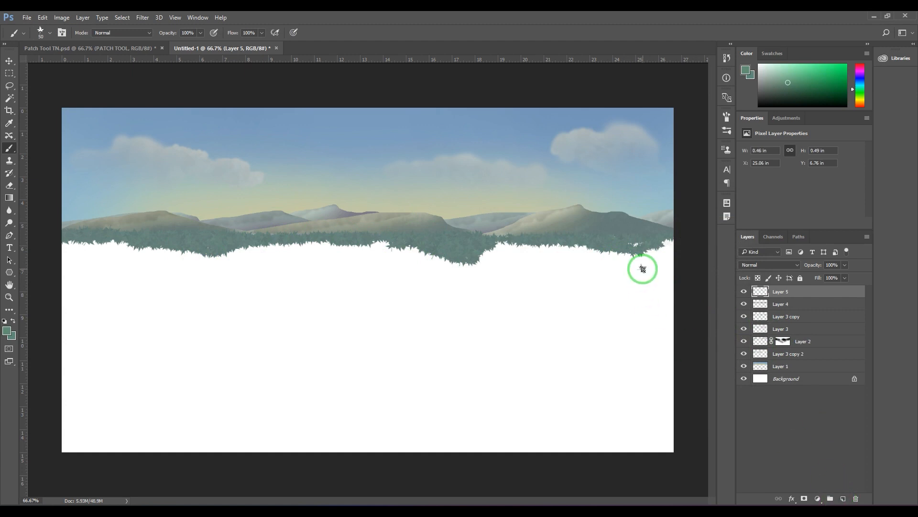
key("bracketright")
key("bracketright")
mouse_move(668, 249)
left_mouse_down()
mouse_move(658, 255)
mouse_move(670, 244)
left_mouse_up()
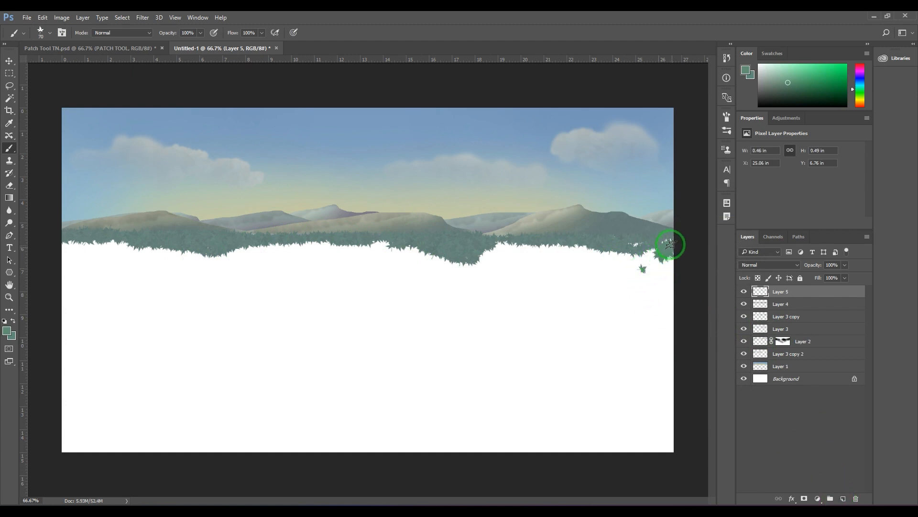
key("ctrl+z")
Set the background colour to the darker green 436859 and begin the next foliage band at the canvas's right edge
left_click(12, 335)
left_click_drag(539, 282, 545, 296)
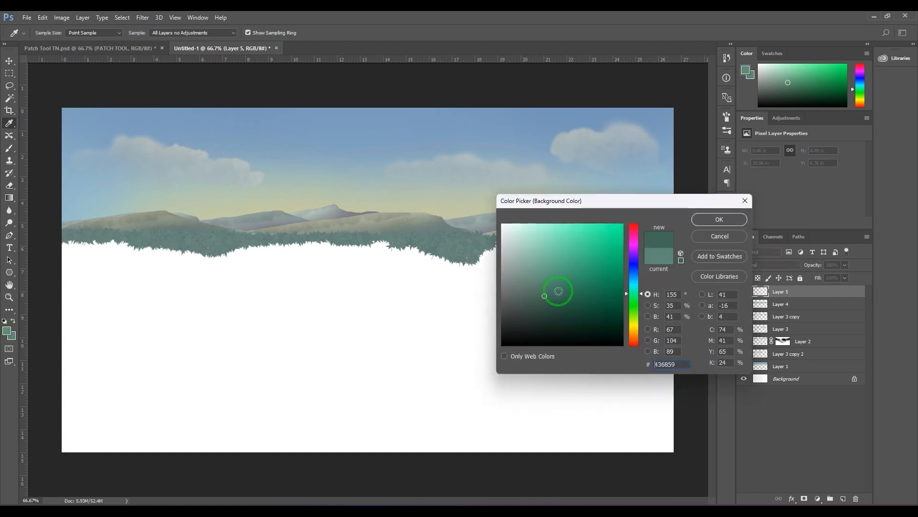
left_click(721, 219)
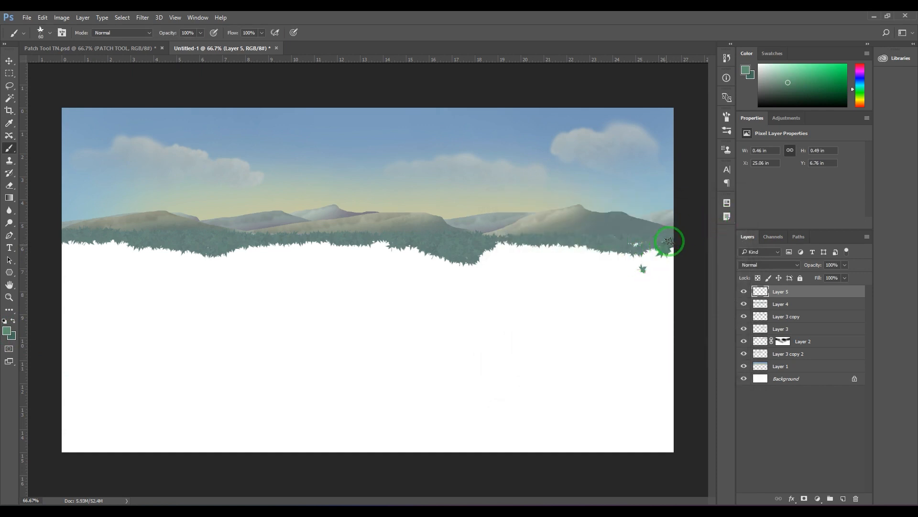
mouse_move(668, 241)
left_mouse_down()
mouse_move(662, 259)
mouse_move(662, 248)
mouse_move(627, 256)
left_mouse_up()
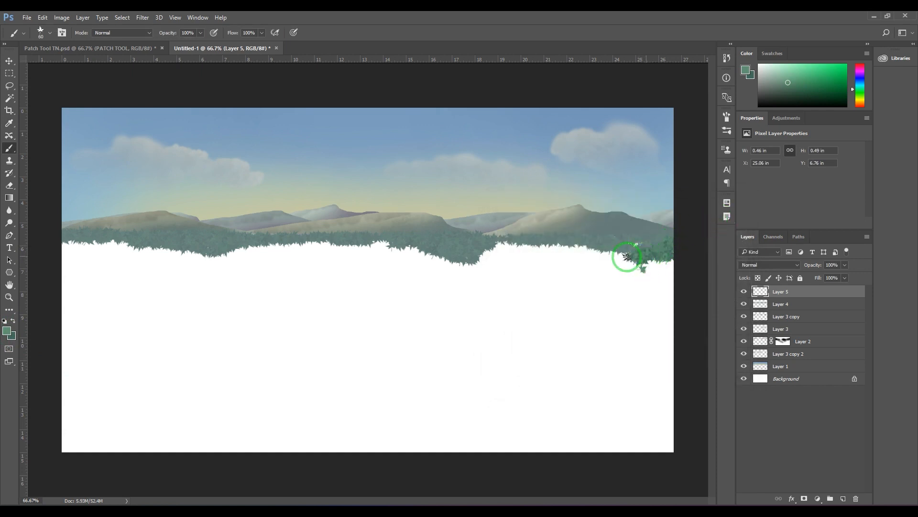
left_click(12, 335)
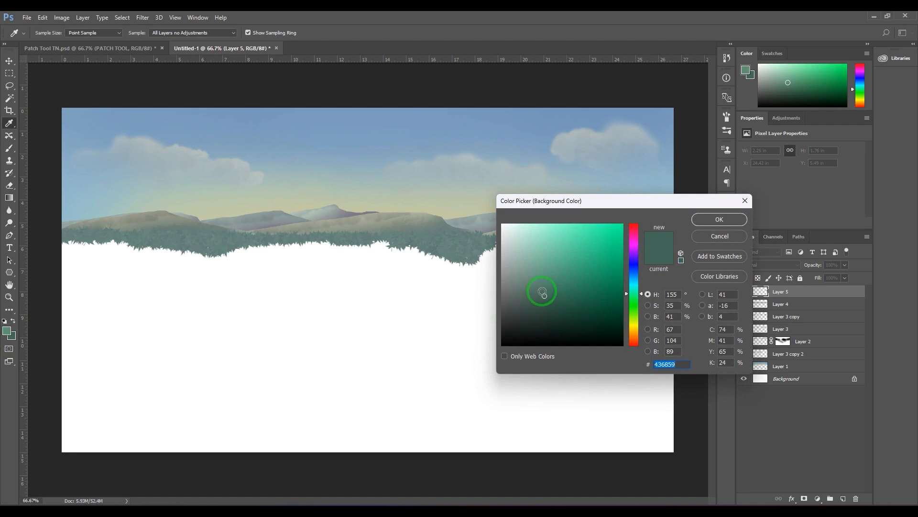
left_click(720, 219)
Paint the second foliage band across the full canvas width, overlapping the lower edge of the distant foliage
mouse_move(668, 254)
left_mouse_down()
mouse_move(676, 267)
mouse_move(511, 247)
mouse_move(480, 258)
mouse_move(553, 253)
left_mouse_up()
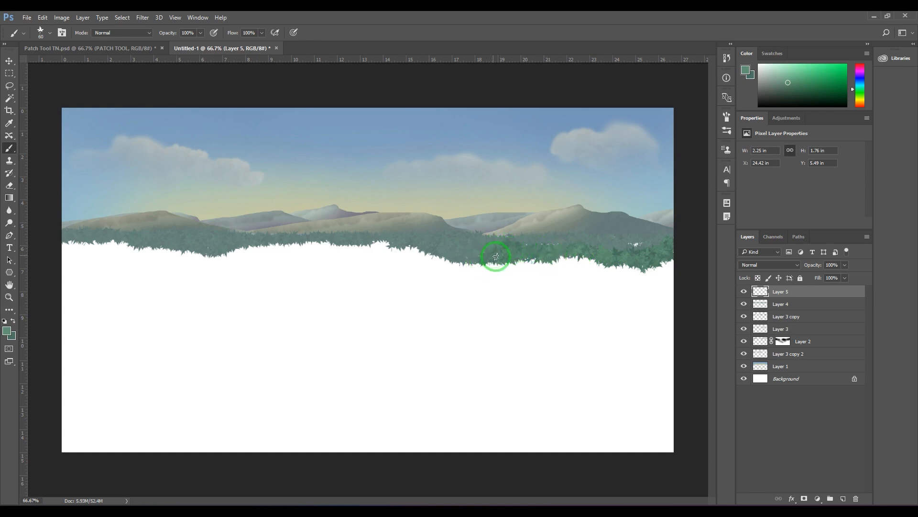
mouse_move(496, 256)
left_mouse_down()
mouse_move(644, 244)
mouse_move(598, 263)
mouse_move(539, 265)
mouse_move(593, 257)
mouse_move(573, 258)
left_mouse_up()
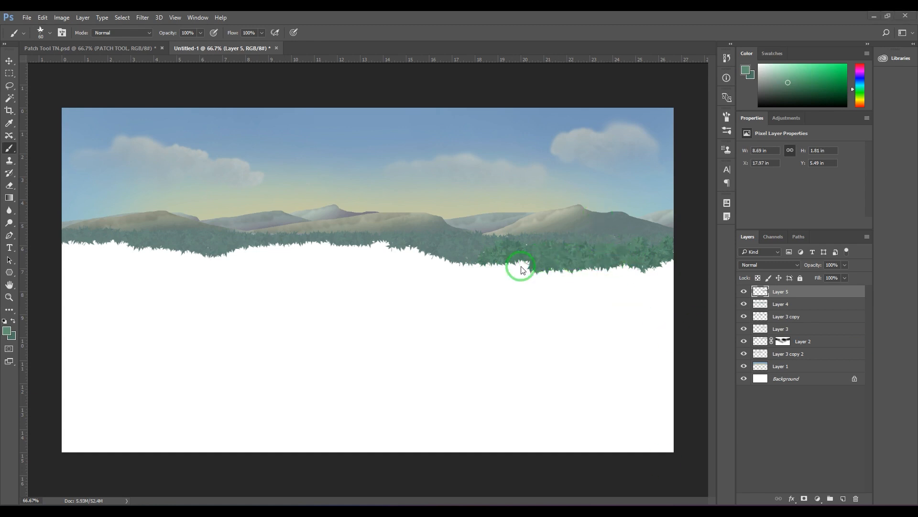
mouse_move(531, 263)
left_mouse_down()
mouse_move(461, 267)
mouse_move(487, 257)
mouse_move(439, 262)
mouse_move(372, 243)
mouse_move(433, 262)
mouse_move(340, 262)
mouse_move(414, 248)
mouse_move(393, 262)
mouse_move(371, 260)
mouse_move(402, 259)
mouse_move(308, 245)
mouse_move(333, 241)
mouse_move(311, 249)
mouse_move(353, 258)
mouse_move(228, 256)
left_mouse_up()
mouse_move(285, 245)
left_mouse_down()
mouse_move(305, 245)
mouse_move(215, 258)
mouse_move(368, 265)
mouse_move(242, 255)
mouse_move(305, 248)
left_mouse_up()
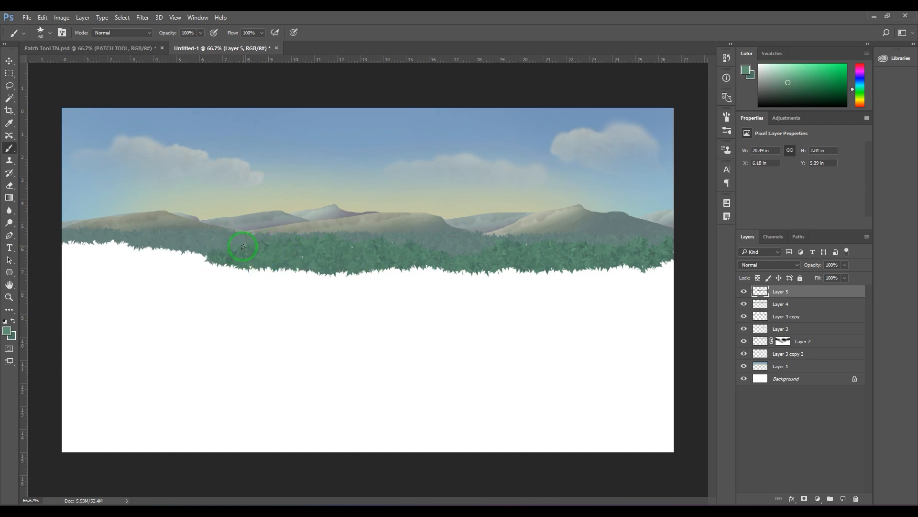
mouse_move(243, 246)
left_mouse_down()
mouse_move(191, 267)
mouse_move(209, 260)
mouse_move(64, 245)
mouse_move(101, 241)
mouse_move(54, 255)
mouse_move(58, 263)
mouse_move(105, 262)
mouse_move(58, 258)
mouse_move(100, 254)
mouse_move(67, 253)
mouse_move(65, 243)
mouse_move(128, 242)
mouse_move(149, 252)
mouse_move(122, 262)
mouse_move(282, 260)
left_mouse_up()
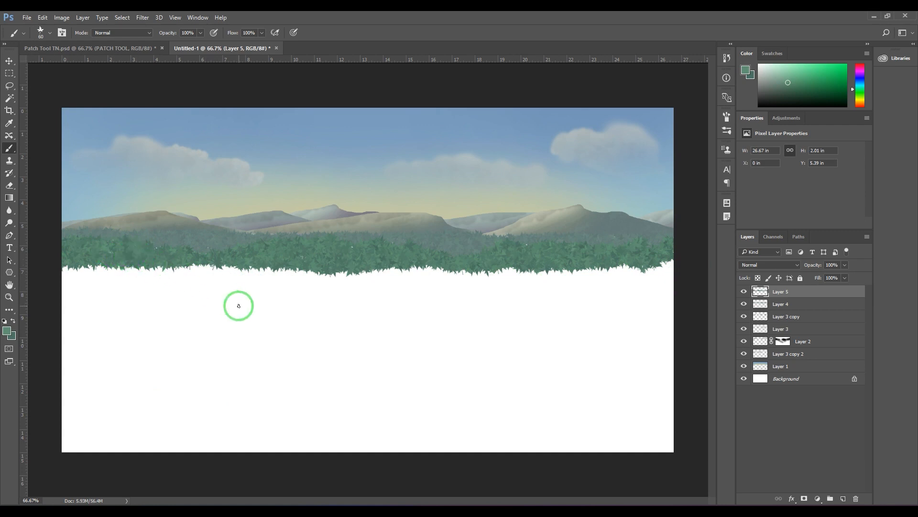
Set the foreground colour to the deeper green 386f58 and add a new layer above the second foliage band
left_click(6, 330)
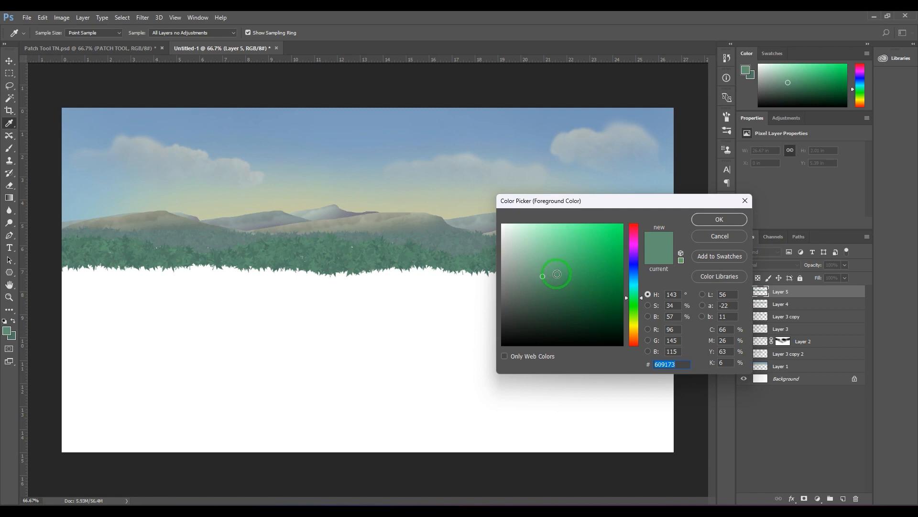
left_click(737, 215)
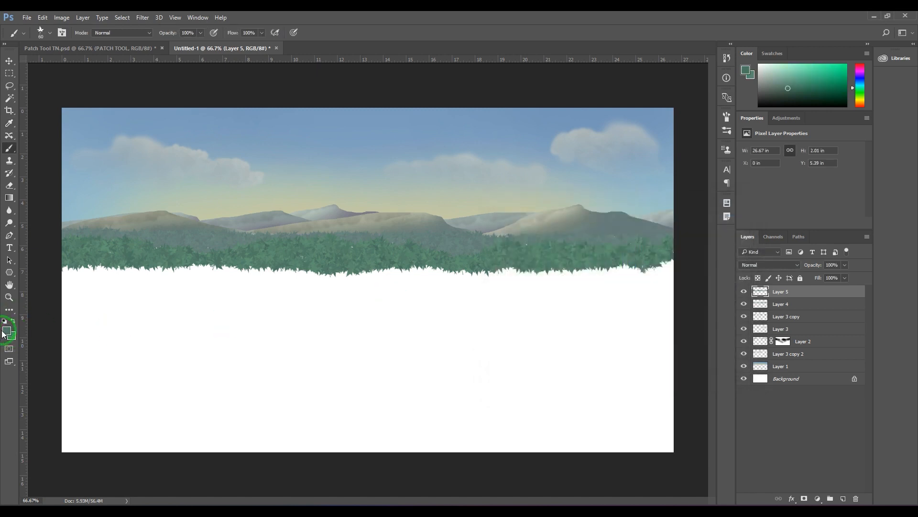
left_click(6, 330)
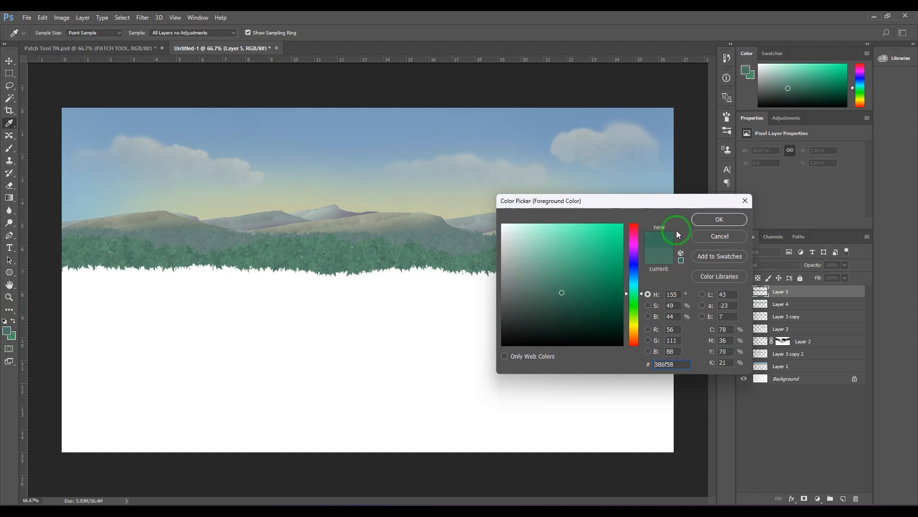
left_click(718, 219)
left_click(843, 497)
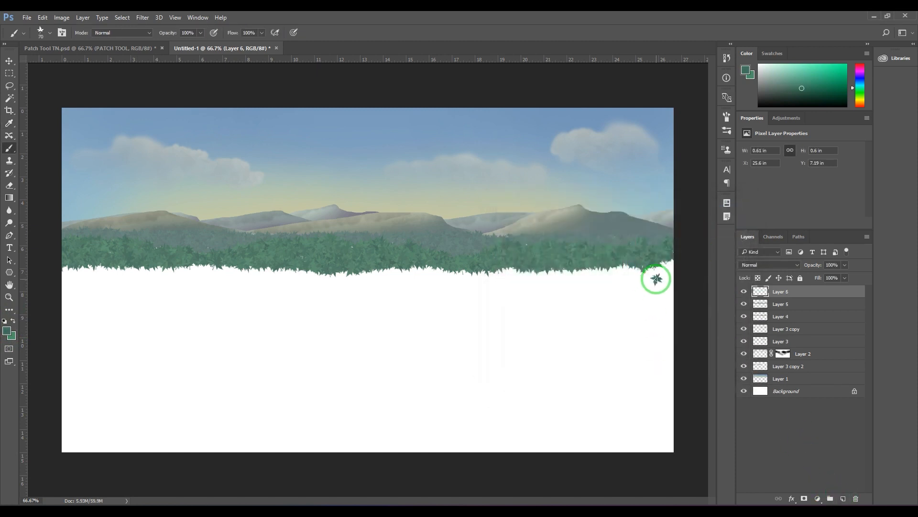
Paint a third foliage band with larger leaves across the full canvas width, extending it lower near both side edges
mouse_move(672, 267)
left_mouse_down()
mouse_move(647, 273)
mouse_move(683, 260)
mouse_move(640, 275)
mouse_move(673, 258)
mouse_move(581, 276)
mouse_move(390, 269)
mouse_move(406, 277)
mouse_move(294, 280)
mouse_move(283, 267)
mouse_move(53, 266)
mouse_move(62, 282)
mouse_move(164, 277)
mouse_move(49, 275)
mouse_move(426, 289)
left_mouse_up()
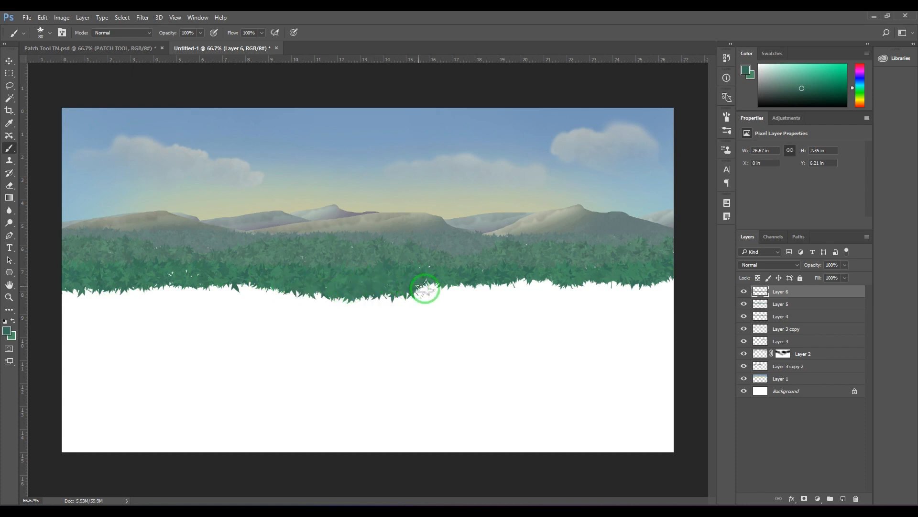
mouse_move(574, 281)
left_mouse_down()
mouse_move(505, 279)
mouse_move(631, 304)
left_mouse_up()
mouse_move(683, 288)
left_mouse_down()
mouse_move(604, 295)
mouse_move(658, 285)
mouse_move(575, 287)
mouse_move(681, 276)
left_mouse_up()
mouse_move(86, 297)
left_mouse_down()
mouse_move(109, 294)
mouse_move(64, 313)
mouse_move(128, 288)
mouse_move(59, 289)
mouse_move(113, 296)
mouse_move(205, 282)
mouse_move(141, 283)
mouse_move(195, 274)
left_mouse_up()
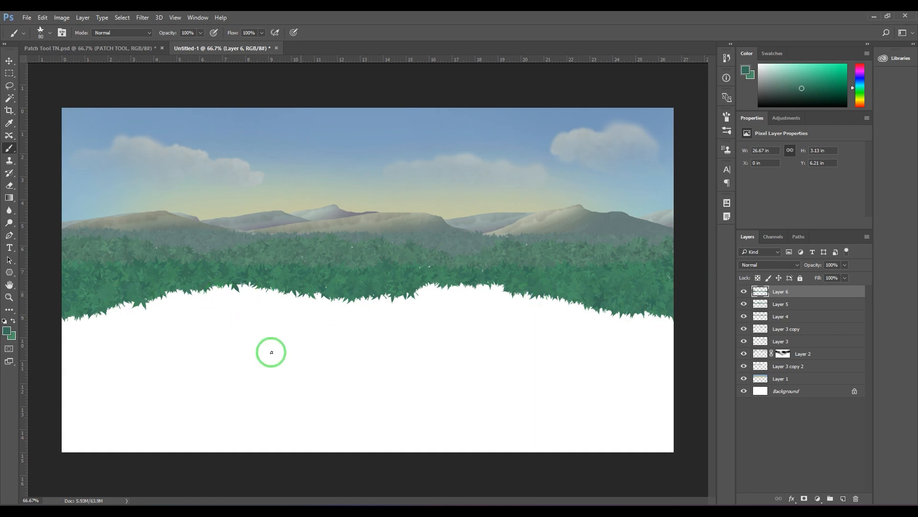
Add a new layer and set richer brush greens, with 29713d as the foreground colour and 3b8d41 as the background colour
left_click(844, 499)
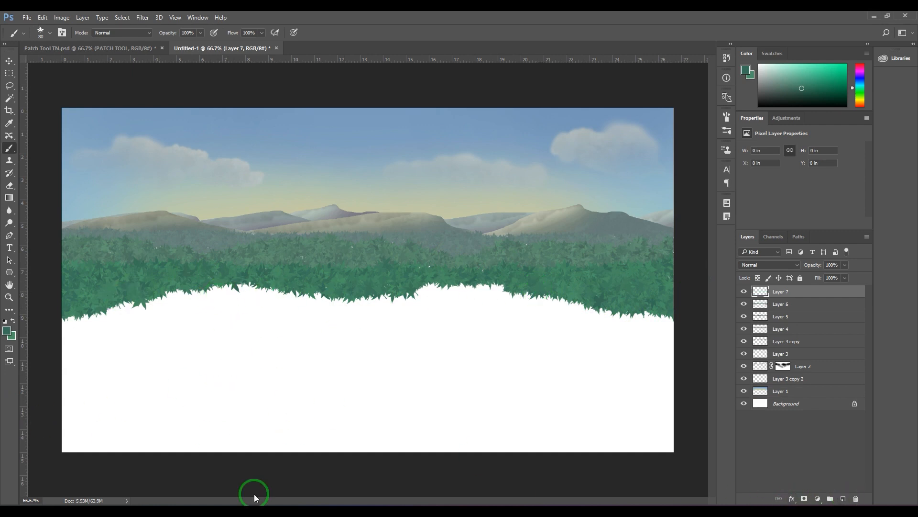
left_click(8, 332)
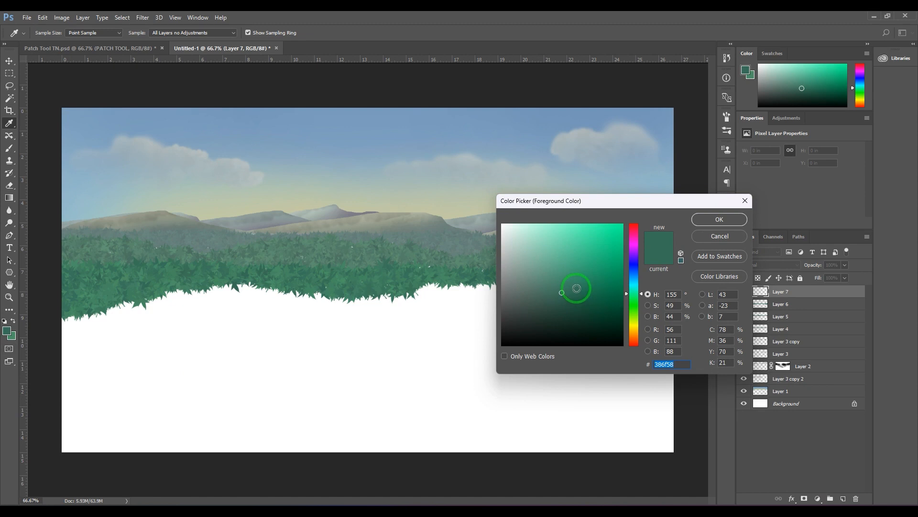
left_click(579, 291)
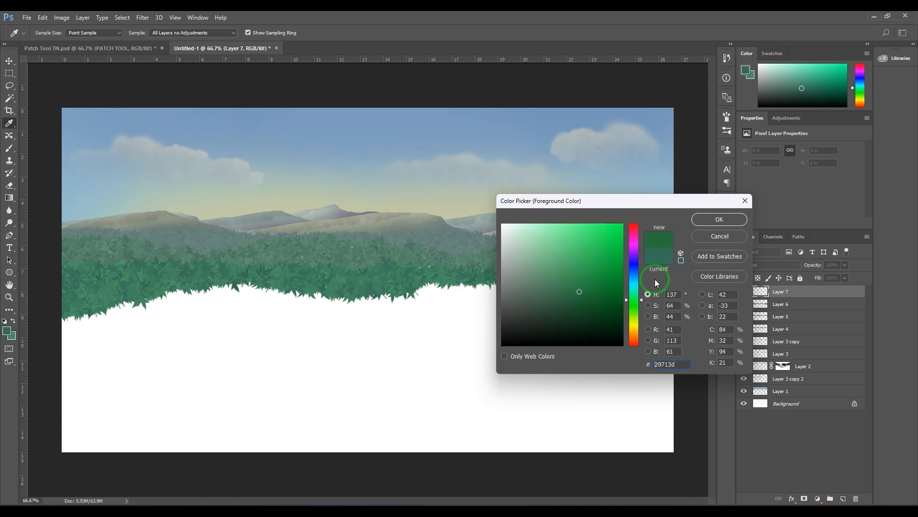
left_click(704, 220)
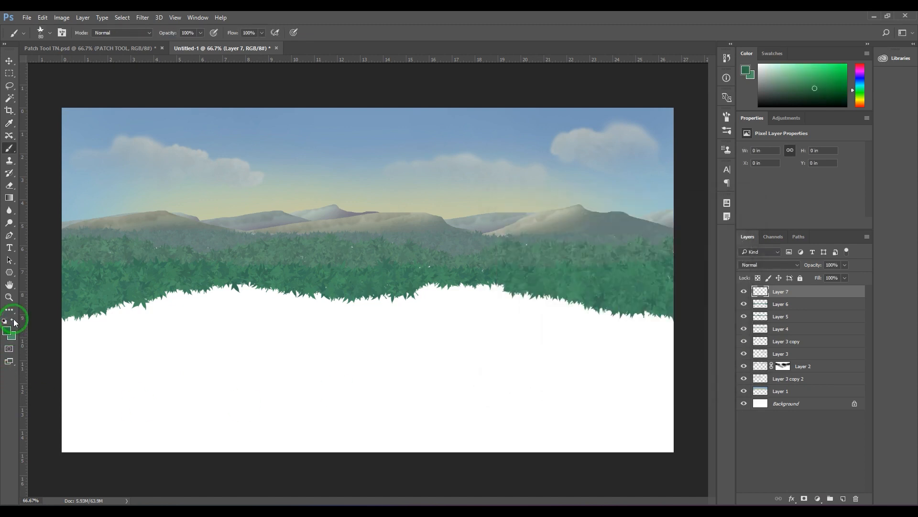
left_click(9, 334)
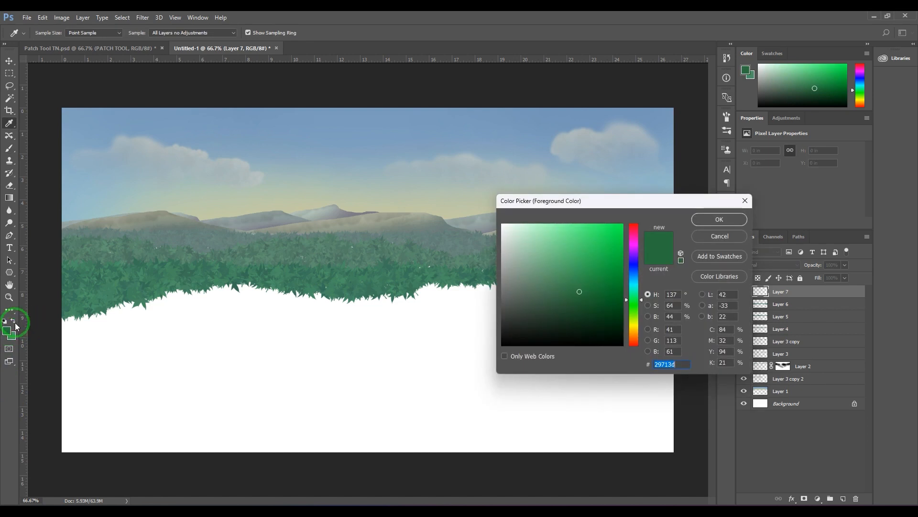
left_click(706, 220)
left_click(11, 336)
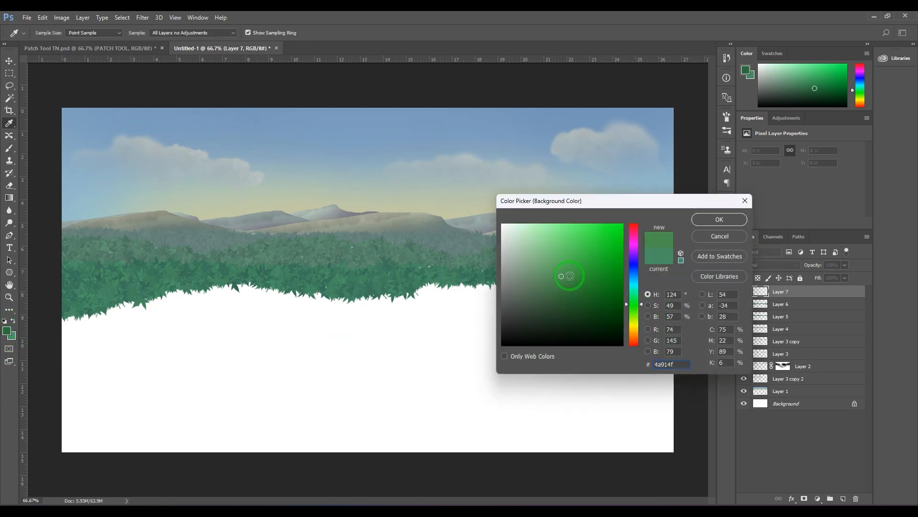
left_click(718, 220)
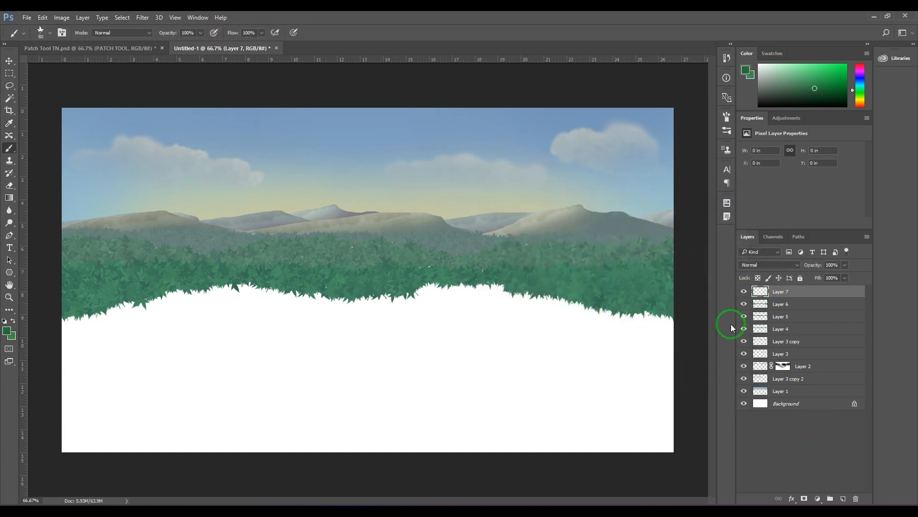
Paint a fourth foliage band of rounded green mounds across the full canvas width with a 90 px leaf brush
left_click(528, 343)
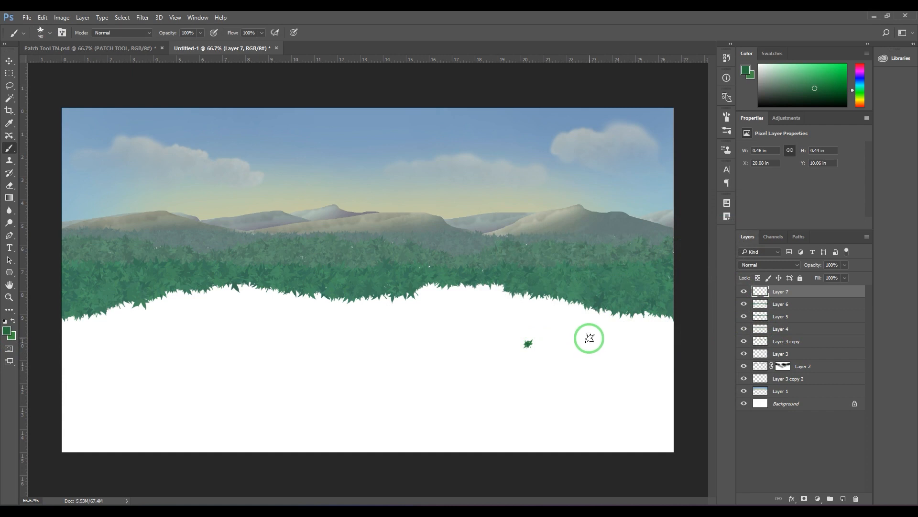
key("ctrl+z")
mouse_move(676, 326)
left_mouse_down()
mouse_move(641, 323)
mouse_move(668, 315)
mouse_move(471, 288)
mouse_move(426, 290)
mouse_move(415, 302)
mouse_move(495, 292)
mouse_move(416, 291)
mouse_move(430, 309)
mouse_move(465, 320)
mouse_move(496, 309)
mouse_move(438, 305)
mouse_move(475, 319)
mouse_move(486, 313)
mouse_move(424, 304)
mouse_move(426, 322)
mouse_move(416, 303)
mouse_move(419, 335)
mouse_move(449, 345)
mouse_move(459, 328)
mouse_move(423, 337)
mouse_move(459, 351)
mouse_move(506, 319)
mouse_move(439, 346)
mouse_move(537, 309)
mouse_move(485, 291)
mouse_move(536, 303)
mouse_move(486, 331)
mouse_move(431, 345)
mouse_move(465, 352)
mouse_move(551, 319)
mouse_move(578, 319)
mouse_move(532, 313)
mouse_move(667, 330)
mouse_move(479, 352)
mouse_move(438, 348)
mouse_move(578, 329)
mouse_move(510, 340)
mouse_move(407, 319)
mouse_move(378, 304)
mouse_move(420, 301)
mouse_move(357, 293)
mouse_move(395, 305)
mouse_move(364, 312)
left_mouse_up()
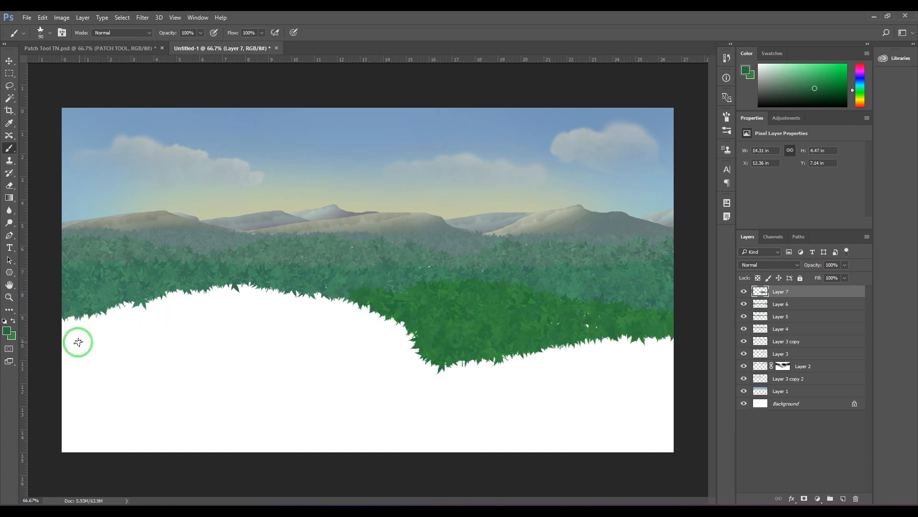
mouse_move(60, 316)
left_mouse_down()
mouse_move(146, 332)
mouse_move(278, 335)
mouse_move(399, 317)
mouse_move(251, 288)
mouse_move(206, 287)
mouse_move(91, 320)
mouse_move(165, 293)
mouse_move(219, 289)
mouse_move(190, 310)
mouse_move(134, 315)
mouse_move(300, 316)
mouse_move(196, 308)
mouse_move(212, 299)
mouse_move(143, 316)
mouse_move(209, 313)
mouse_move(112, 323)
mouse_move(227, 330)
mouse_move(374, 309)
mouse_move(278, 329)
mouse_move(346, 310)
mouse_move(244, 301)
mouse_move(391, 307)
left_mouse_up()
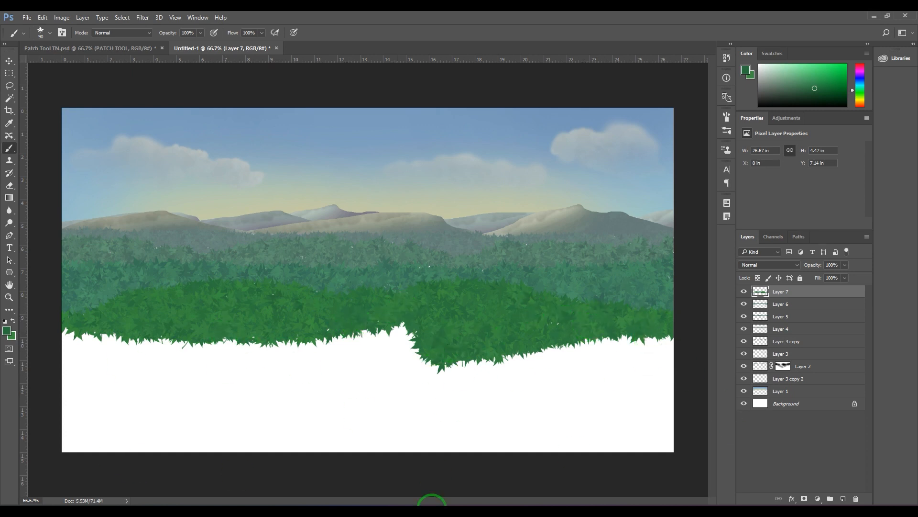
Add a new layer and set warmer greens, with 20701c as the foreground colour and the background colour near 368726
left_click(843, 498)
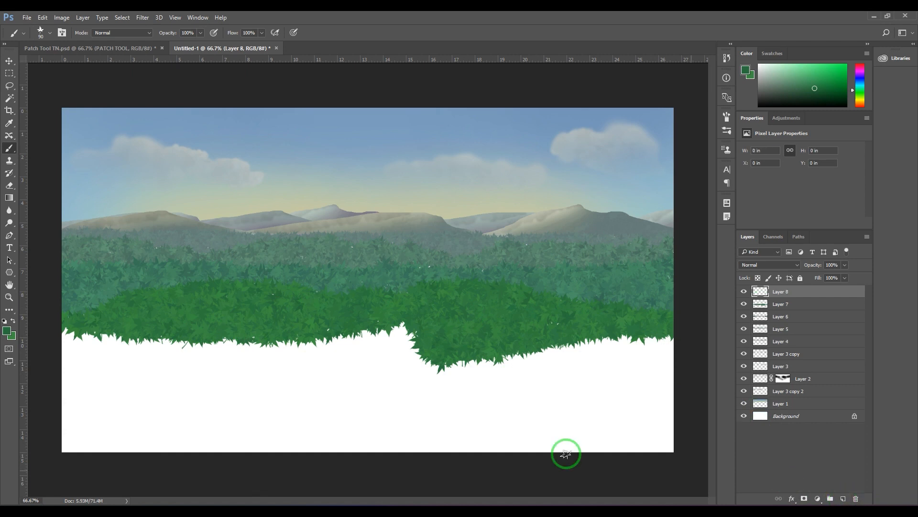
left_click(7, 332)
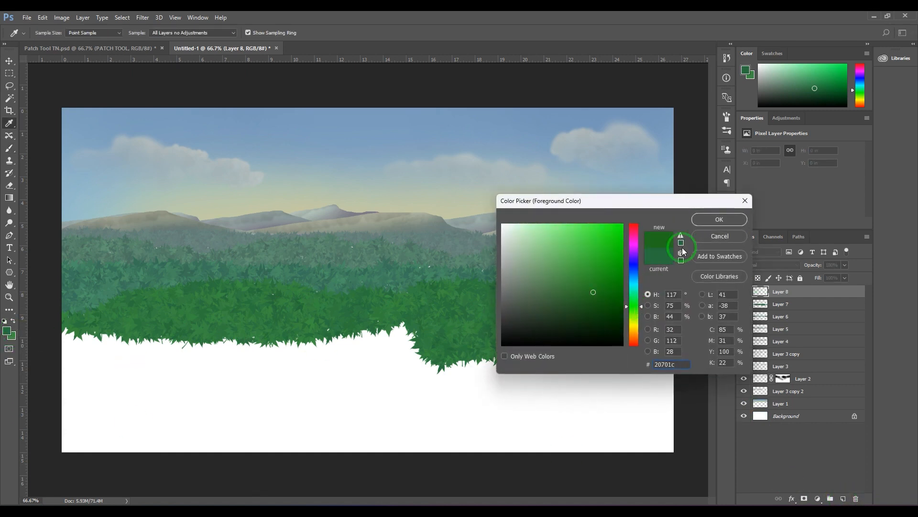
left_click(711, 219)
left_click(12, 334)
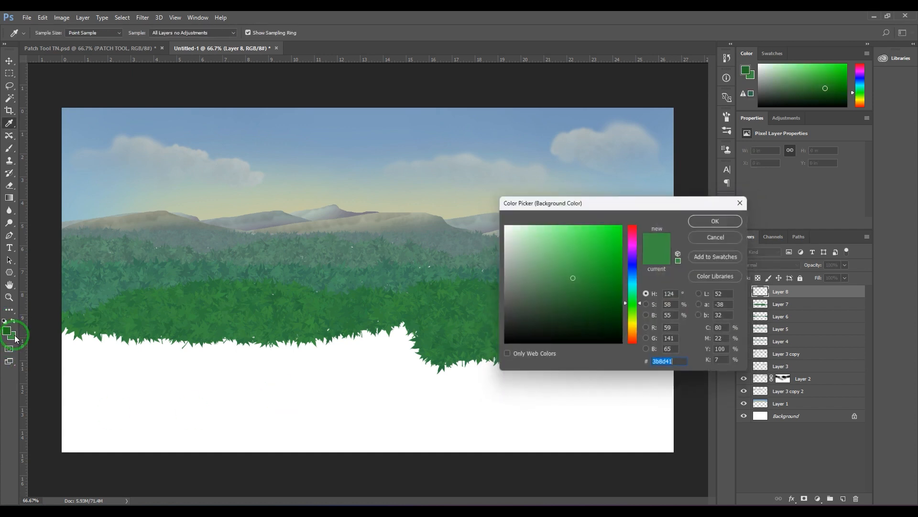
left_click(589, 281)
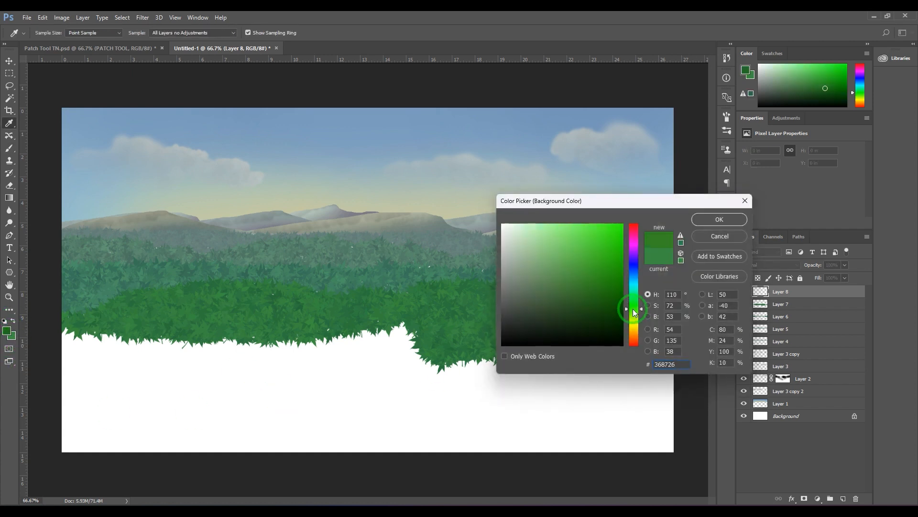
left_click(701, 219)
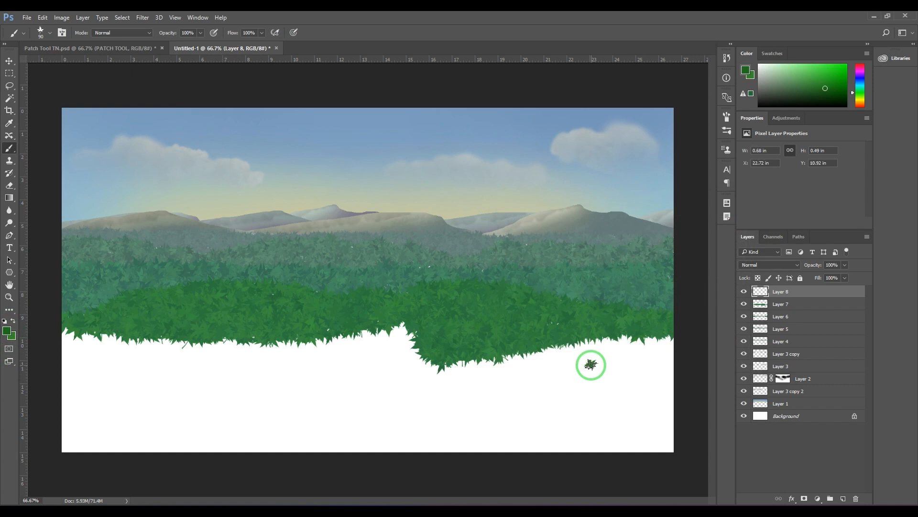
Enlarge the leaf brush to 100 px and paint a foliage mound sloping from mid-canvas down to the right edge
key("bracketleft")
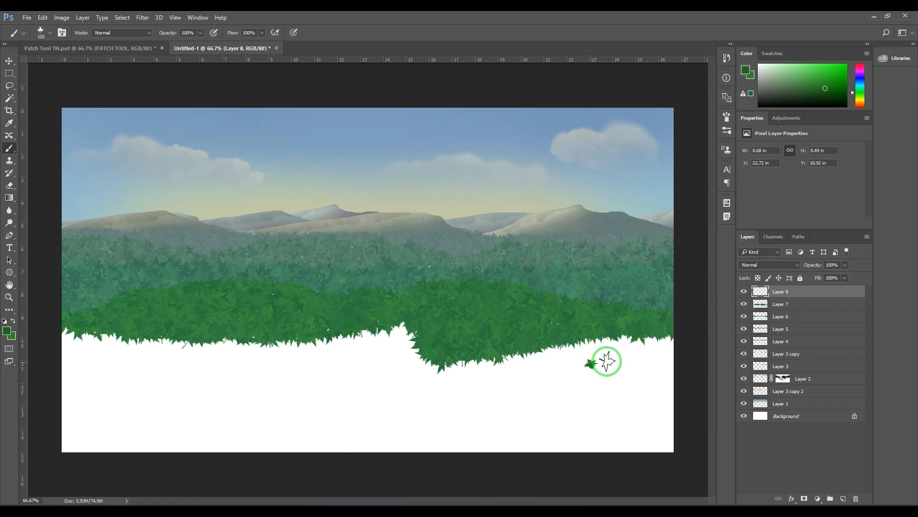
mouse_move(676, 351)
left_mouse_down()
mouse_move(611, 345)
mouse_move(550, 352)
mouse_move(668, 341)
mouse_move(450, 368)
mouse_move(663, 368)
mouse_move(613, 364)
mouse_move(631, 362)
mouse_move(681, 373)
left_mouse_up()
mouse_move(573, 374)
left_mouse_down()
mouse_move(483, 373)
mouse_move(667, 403)
mouse_move(688, 391)
mouse_move(597, 389)
mouse_move(666, 386)
mouse_move(558, 376)
mouse_move(623, 382)
left_mouse_up()
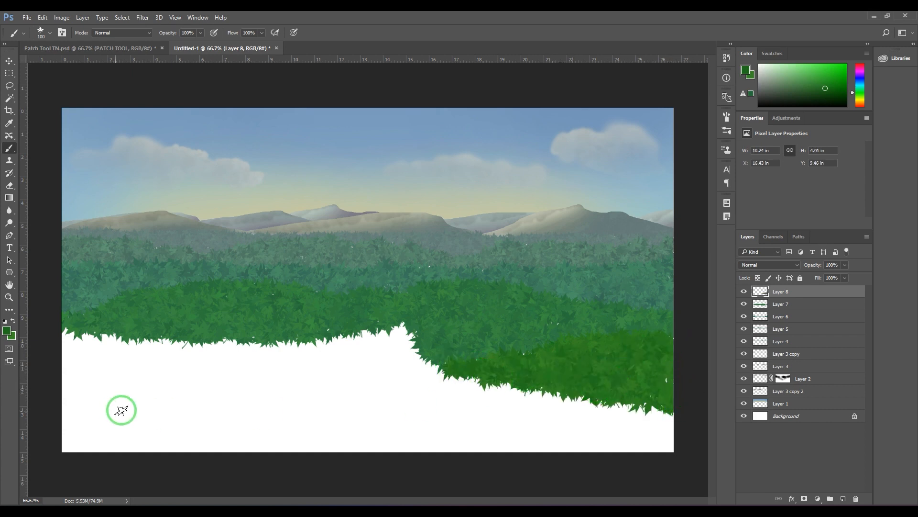
Darken the foreground colour to 195c16 and paint foliage from the canvas's left edge until it joins the right-hand mound
left_click(6, 331)
left_click(594, 301)
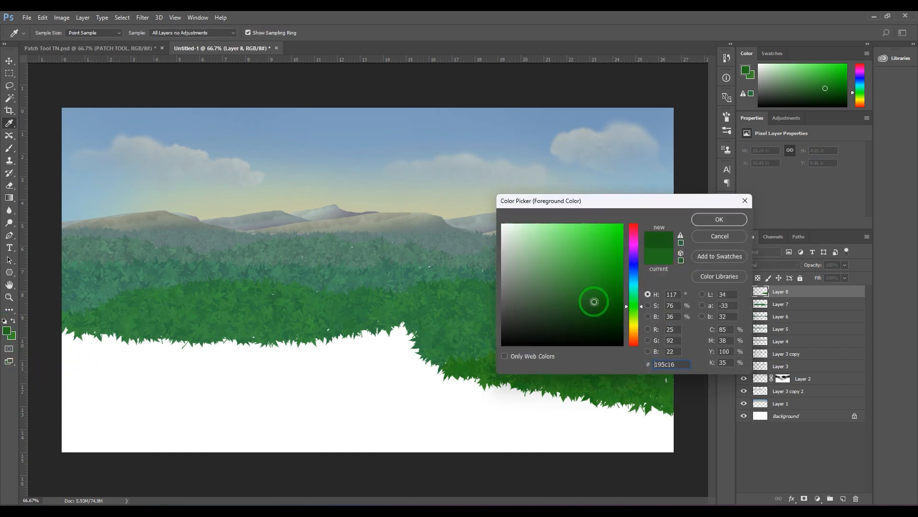
left_click(705, 224)
mouse_move(59, 345)
left_mouse_down()
mouse_move(207, 340)
mouse_move(71, 335)
mouse_move(51, 339)
mouse_move(109, 359)
mouse_move(56, 379)
mouse_move(80, 354)
mouse_move(71, 361)
mouse_move(62, 333)
mouse_move(198, 358)
mouse_move(306, 350)
mouse_move(195, 348)
mouse_move(303, 352)
mouse_move(407, 328)
mouse_move(419, 349)
mouse_move(412, 359)
mouse_move(328, 355)
mouse_move(433, 366)
mouse_move(377, 347)
mouse_move(394, 343)
mouse_move(329, 347)
mouse_move(407, 340)
mouse_move(261, 352)
mouse_move(400, 324)
left_mouse_up()
mouse_move(325, 345)
left_mouse_down()
mouse_move(230, 345)
mouse_move(195, 366)
mouse_move(90, 356)
mouse_move(197, 378)
mouse_move(308, 372)
mouse_move(372, 353)
mouse_move(197, 362)
mouse_move(448, 369)
mouse_move(436, 384)
left_mouse_up()
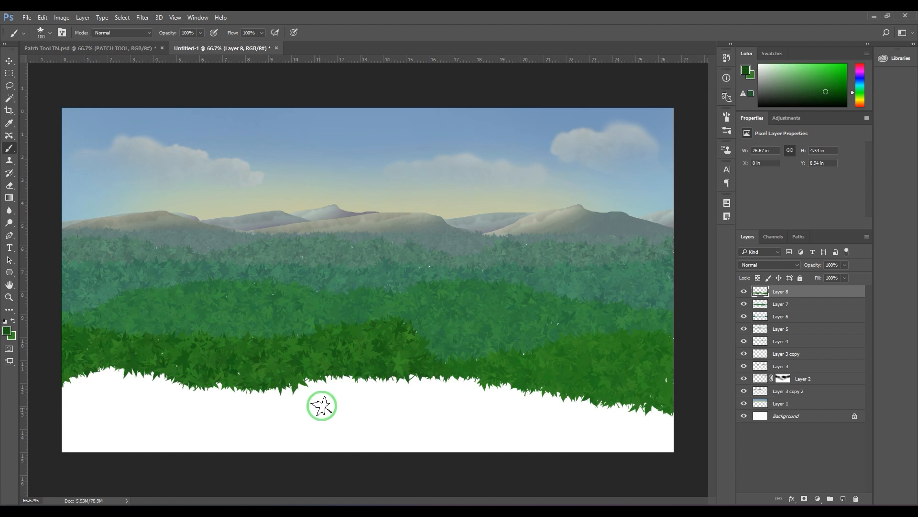
Shift the foreground colour to a slightly brighter, more saturated green
left_click(6, 330)
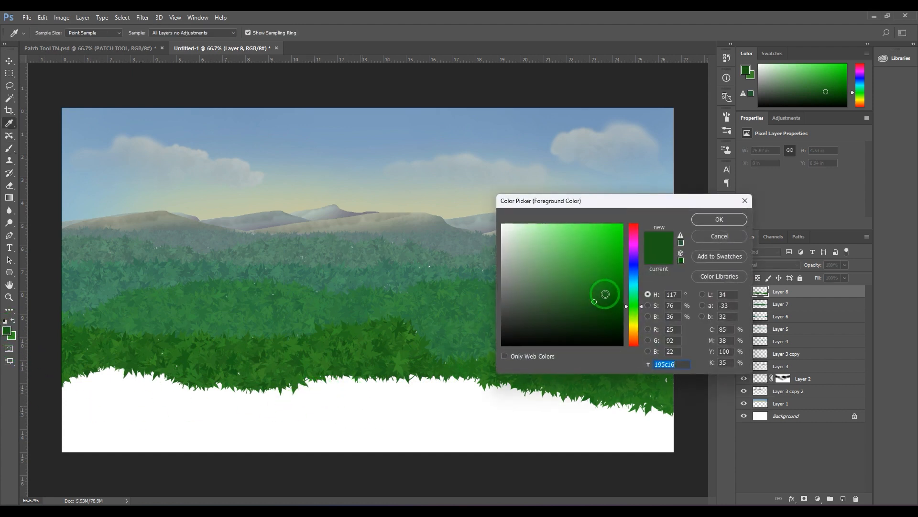
left_click(713, 220)
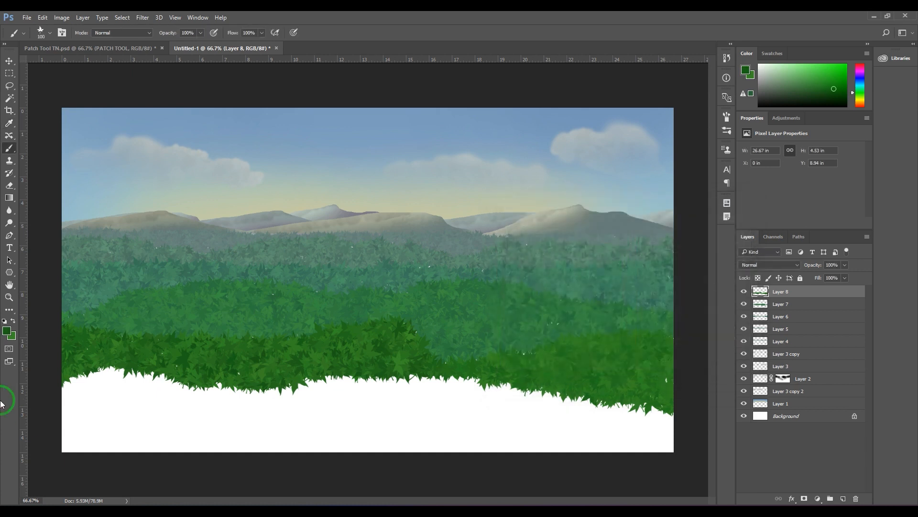
Set the background colour to a warmer, more saturated green, 46941b, and add a new layer
left_click(7, 331)
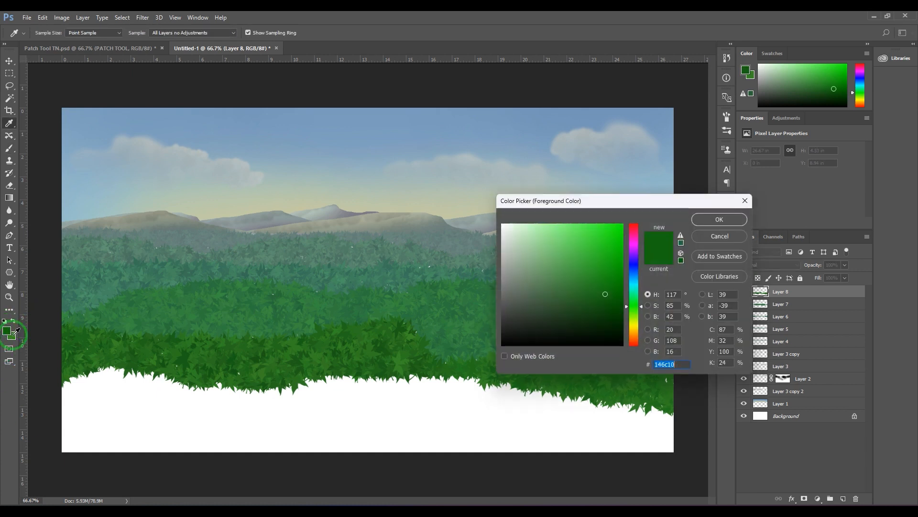
left_click(700, 220)
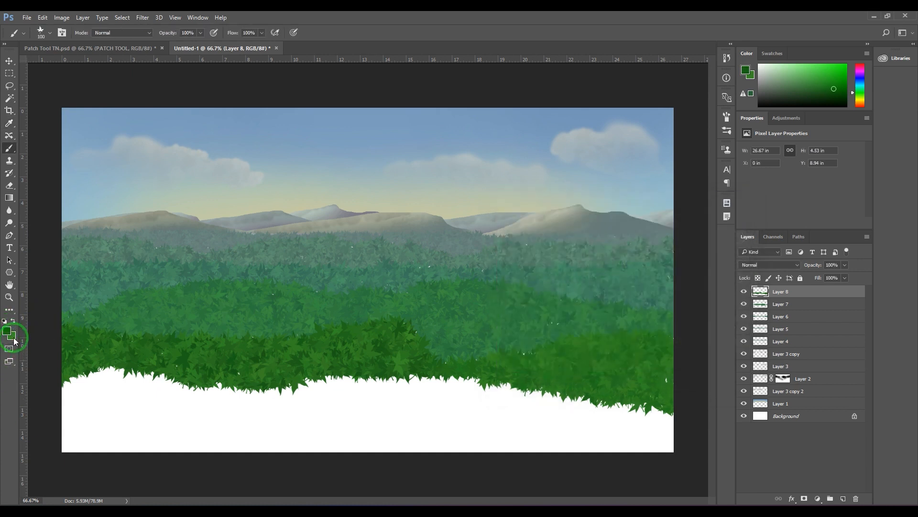
left_click(13, 338)
left_click(435, 355)
left_click(634, 312)
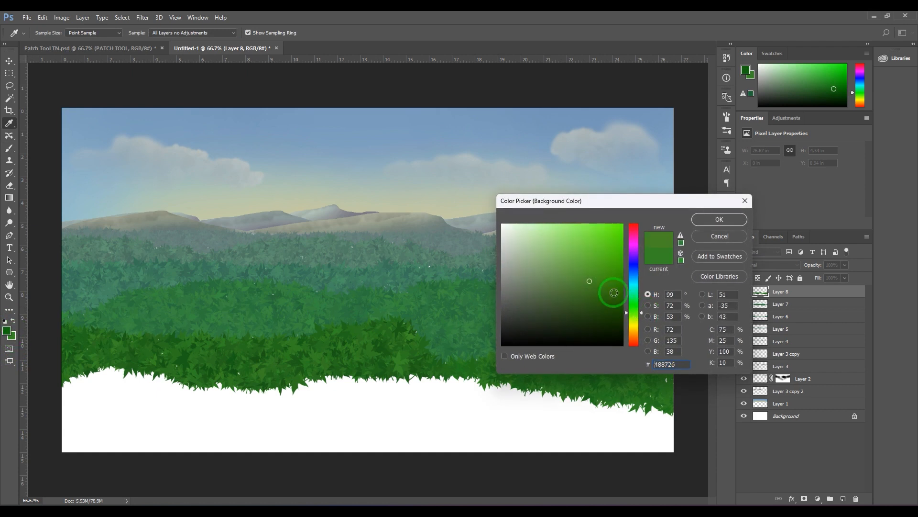
left_click(696, 225)
left_click(842, 498)
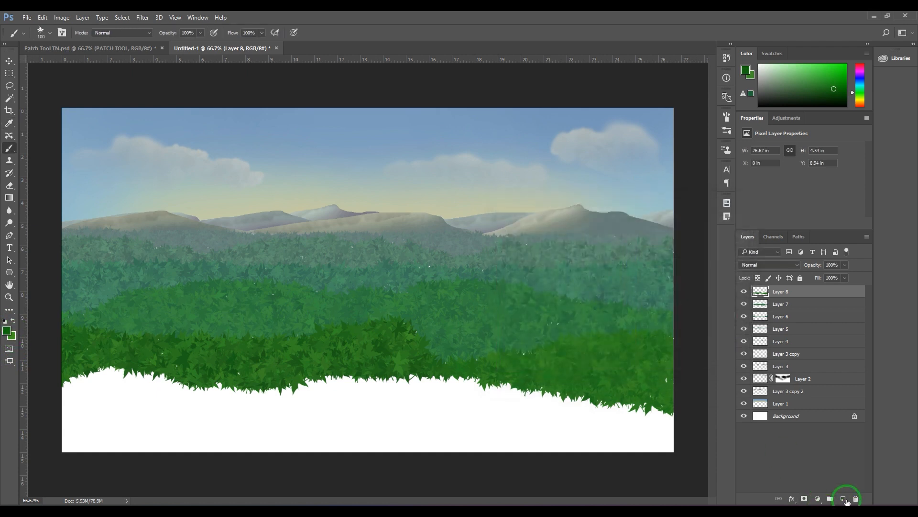
Enlarge the leaf brush to 150 px and paint bright, larger-leaved foliage over the whole lower part of the canvas
key("b")
mouse_move(320, 395)
left_mouse_down()
mouse_move(413, 391)
mouse_move(290, 393)
mouse_move(383, 383)
mouse_move(459, 391)
mouse_move(305, 390)
mouse_move(338, 383)
left_mouse_up()
key("bracketright")
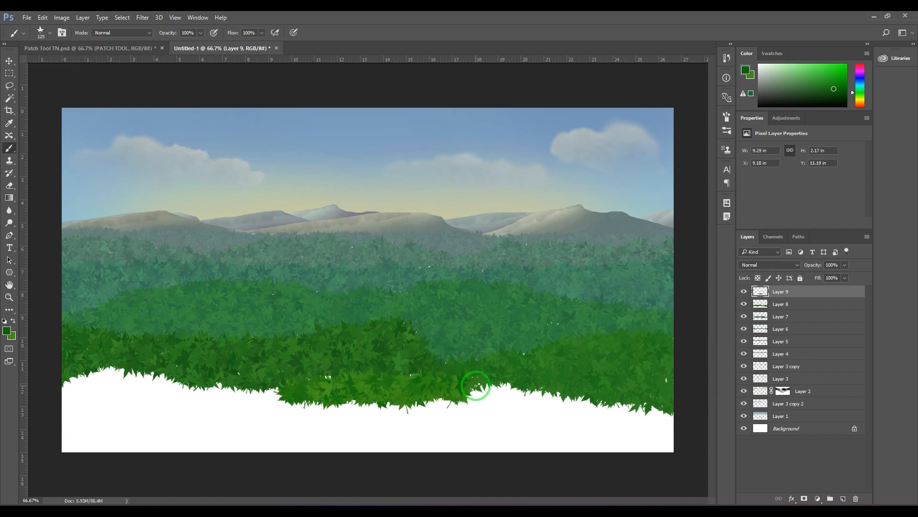
left_click_drag(464, 410, 374, 418)
key("ctrl+z")
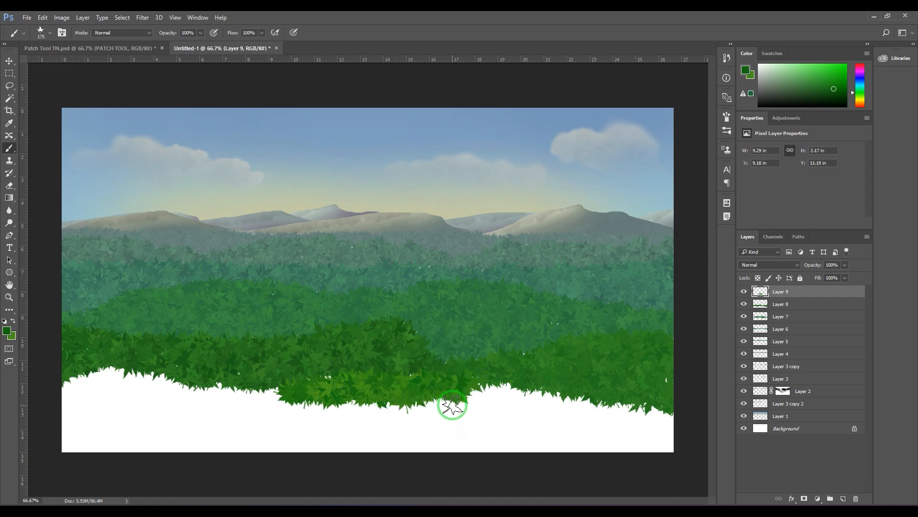
mouse_move(471, 393)
left_mouse_down()
mouse_move(386, 415)
mouse_move(434, 401)
mouse_move(339, 409)
mouse_move(230, 386)
mouse_move(419, 412)
mouse_move(522, 376)
mouse_move(453, 425)
mouse_move(285, 429)
mouse_move(553, 405)
mouse_move(511, 402)
mouse_move(544, 399)
mouse_move(543, 408)
mouse_move(665, 421)
mouse_move(535, 398)
mouse_move(644, 418)
mouse_move(514, 440)
mouse_move(634, 430)
mouse_move(598, 442)
mouse_move(612, 433)
mouse_move(671, 448)
mouse_move(583, 456)
mouse_move(669, 433)
mouse_move(672, 413)
mouse_move(645, 435)
mouse_move(449, 455)
mouse_move(39, 448)
mouse_move(374, 439)
mouse_move(225, 438)
mouse_move(90, 415)
mouse_move(279, 413)
mouse_move(47, 421)
mouse_move(182, 427)
mouse_move(63, 409)
mouse_move(67, 400)
mouse_move(174, 386)
mouse_move(187, 394)
mouse_move(54, 389)
mouse_move(182, 382)
mouse_move(72, 410)
mouse_move(264, 397)
mouse_move(175, 435)
mouse_move(208, 430)
mouse_move(339, 372)
mouse_move(405, 371)
mouse_move(416, 375)
mouse_move(139, 383)
mouse_move(99, 374)
mouse_move(79, 424)
left_mouse_up()
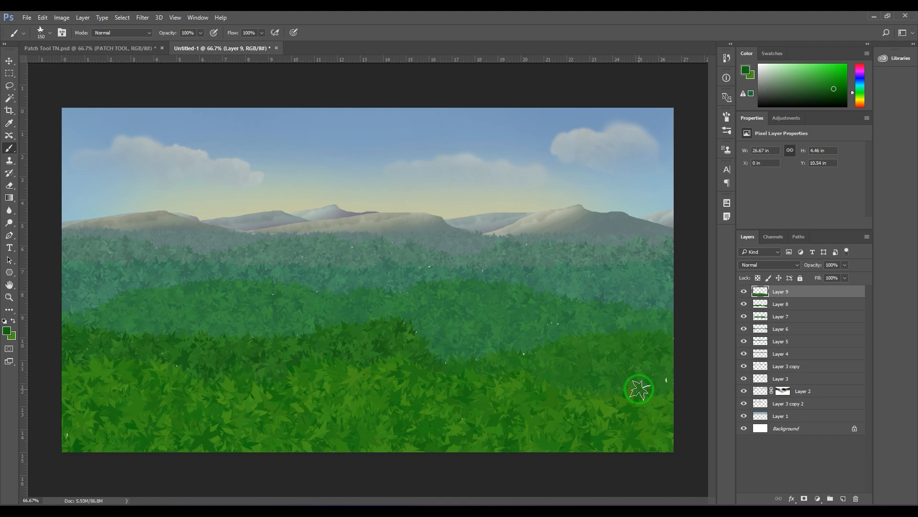
On a new layer, paint a dark foliage slope in 295411 and 0c3c0a from the canvas's right edge down along its lower edge
left_click(844, 498)
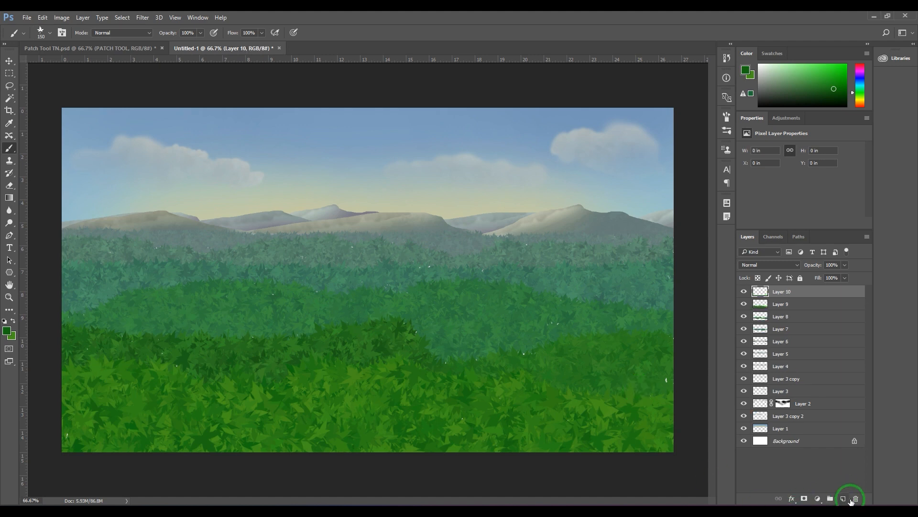
left_click(7, 331)
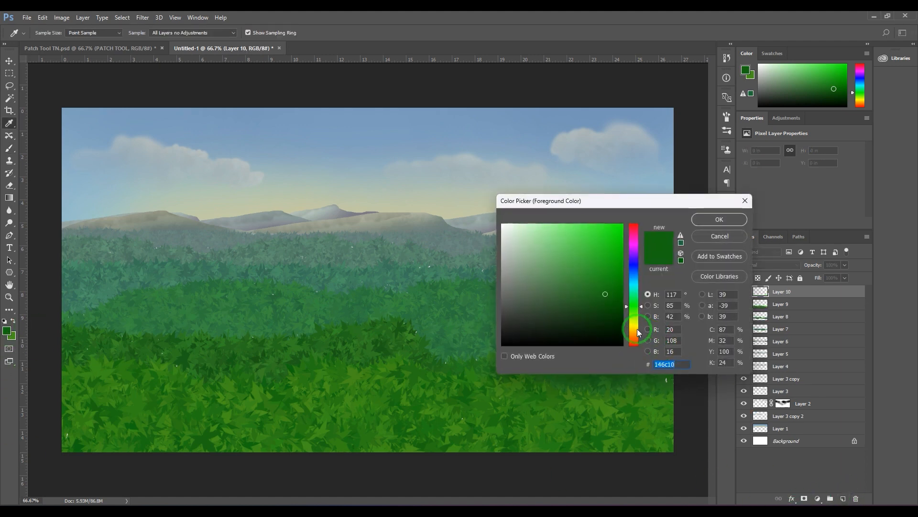
left_click(602, 317)
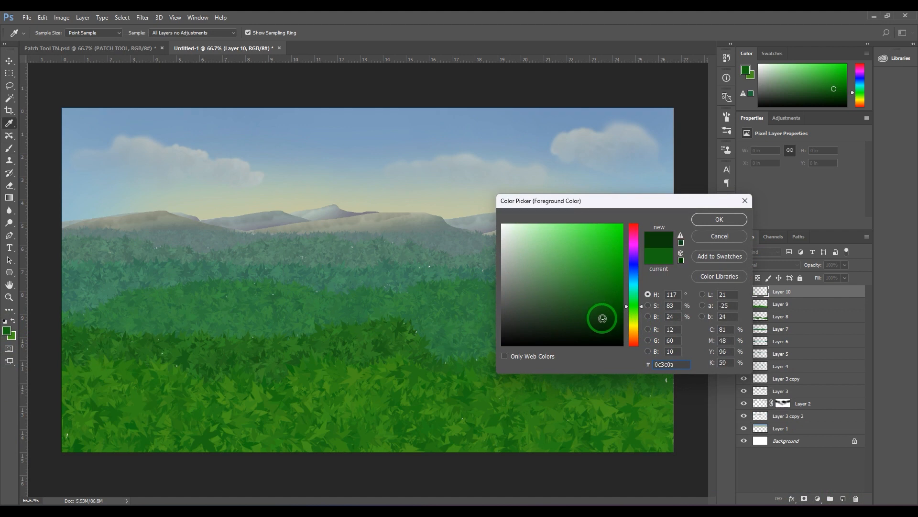
left_click(710, 220)
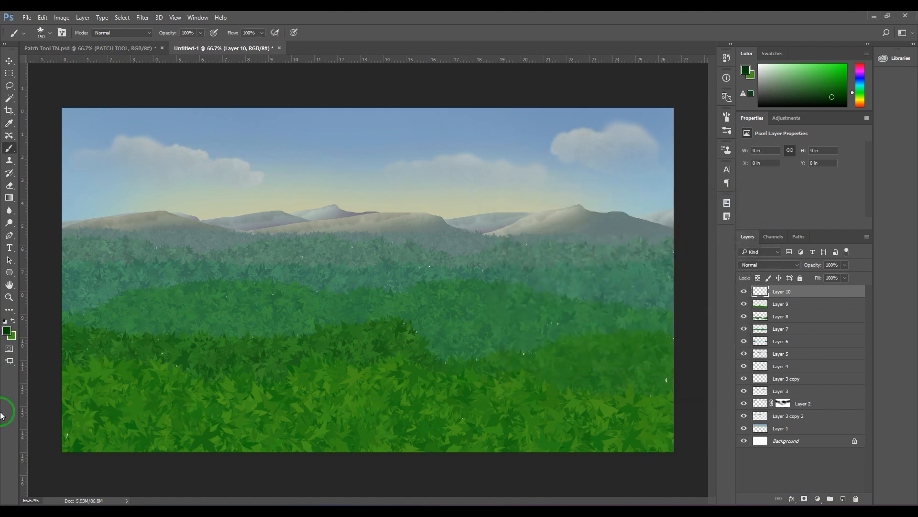
left_click(14, 321)
left_click(6, 330)
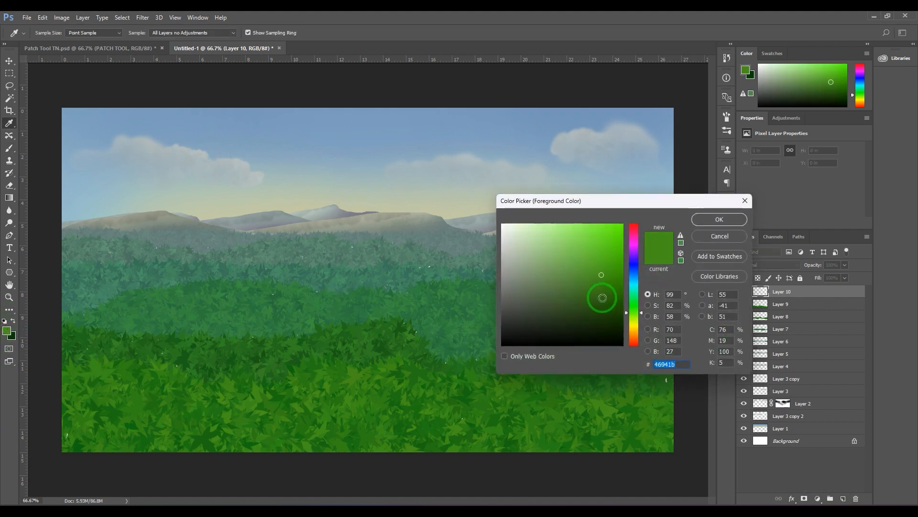
left_click(598, 306)
left_click(718, 219)
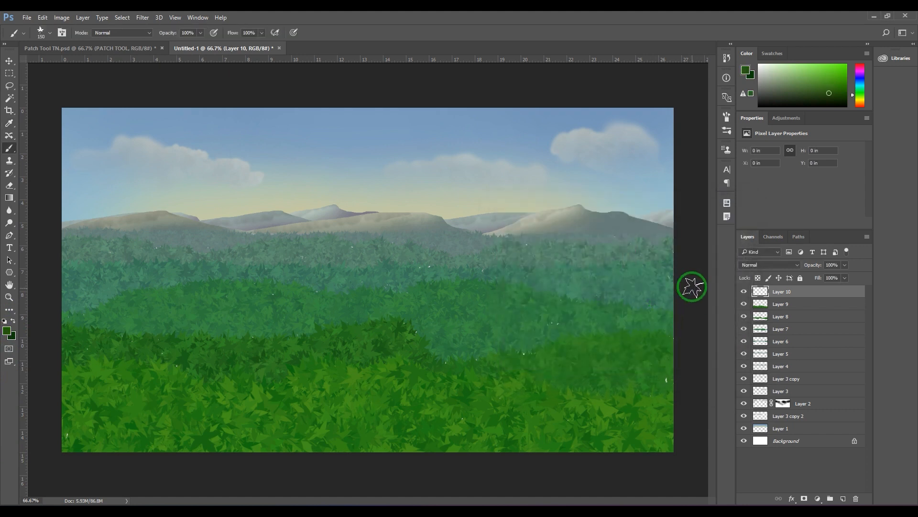
mouse_move(692, 287)
left_mouse_down()
mouse_move(450, 441)
mouse_move(388, 455)
mouse_move(548, 395)
mouse_move(701, 303)
mouse_move(516, 435)
mouse_move(621, 363)
mouse_move(510, 474)
mouse_move(539, 447)
mouse_move(685, 398)
mouse_move(636, 435)
mouse_move(670, 360)
mouse_move(665, 476)
mouse_move(653, 461)
left_mouse_up()
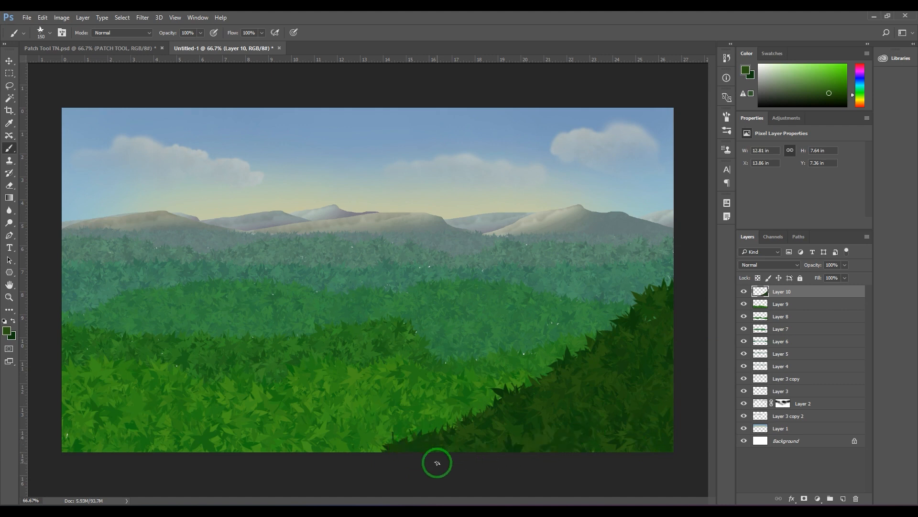
mouse_move(361, 461)
left_mouse_down()
mouse_move(322, 464)
mouse_move(440, 452)
mouse_move(247, 465)
mouse_move(243, 456)
mouse_move(294, 462)
left_mouse_up()
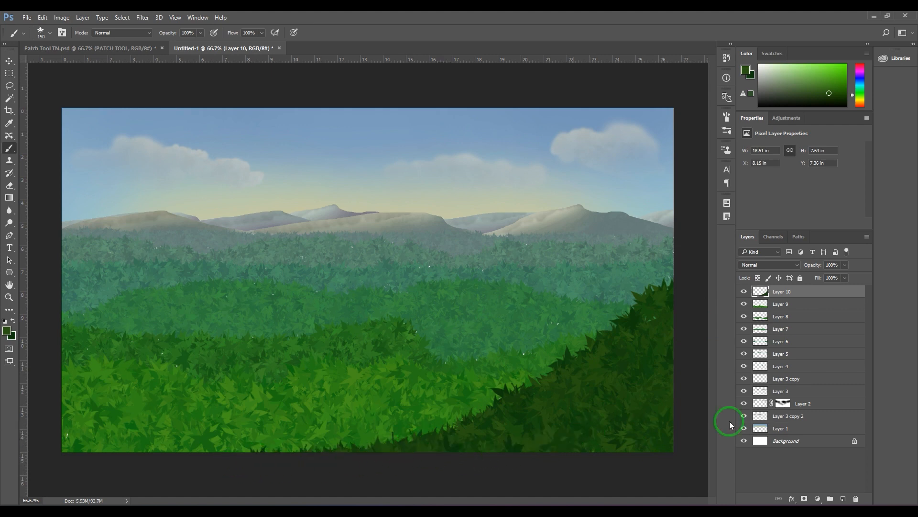
Add a new layer and set the foreground colour to a dark teal green, 0e3c23
left_click(844, 498)
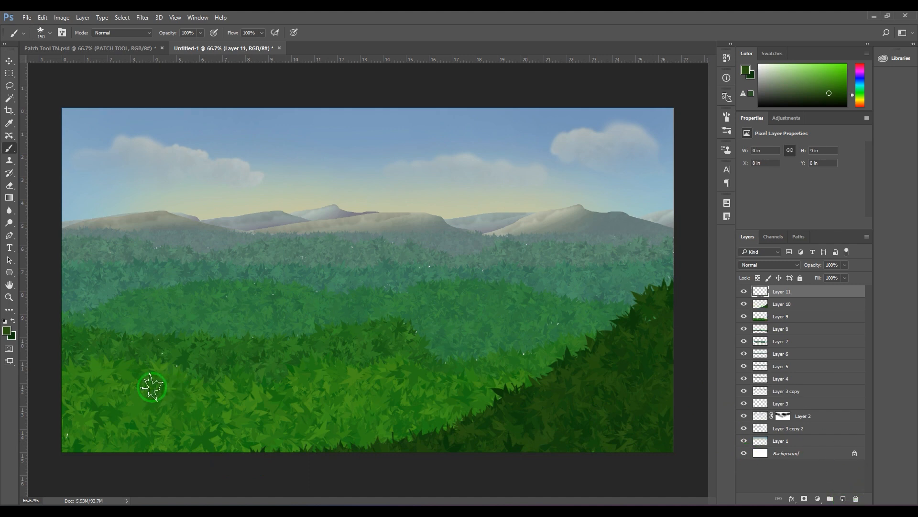
left_click(5, 332)
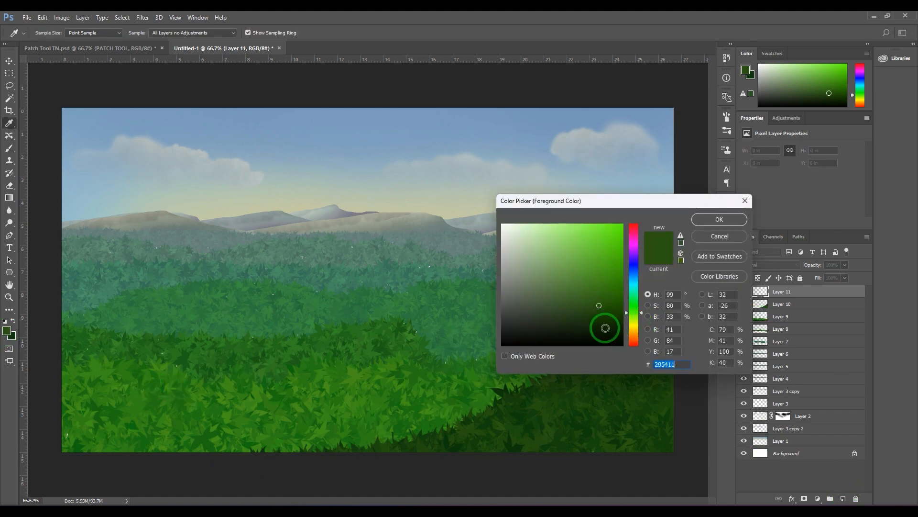
left_click(595, 317)
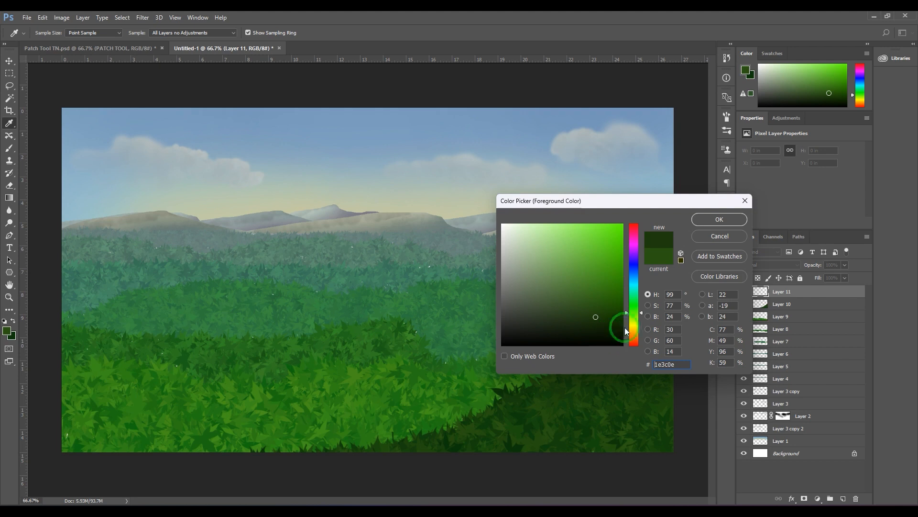
left_click_drag(635, 300, 636, 293)
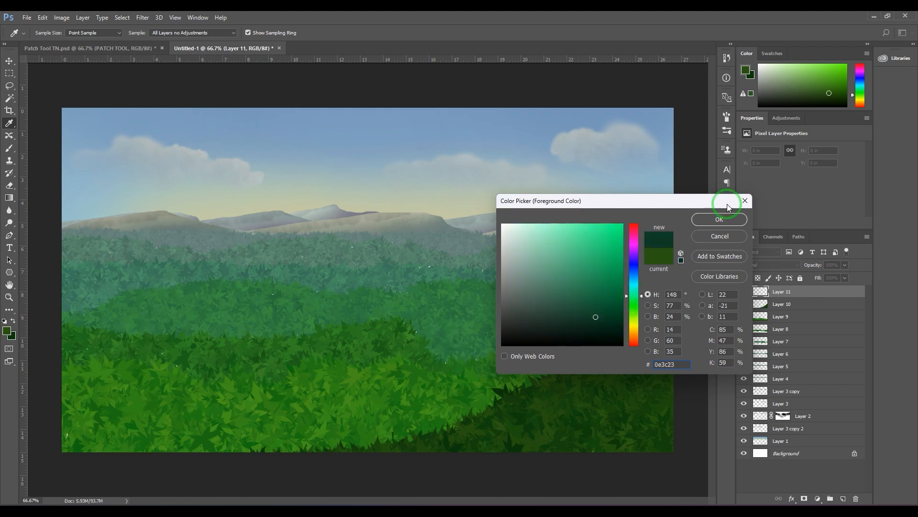
left_click(727, 218)
key("b")
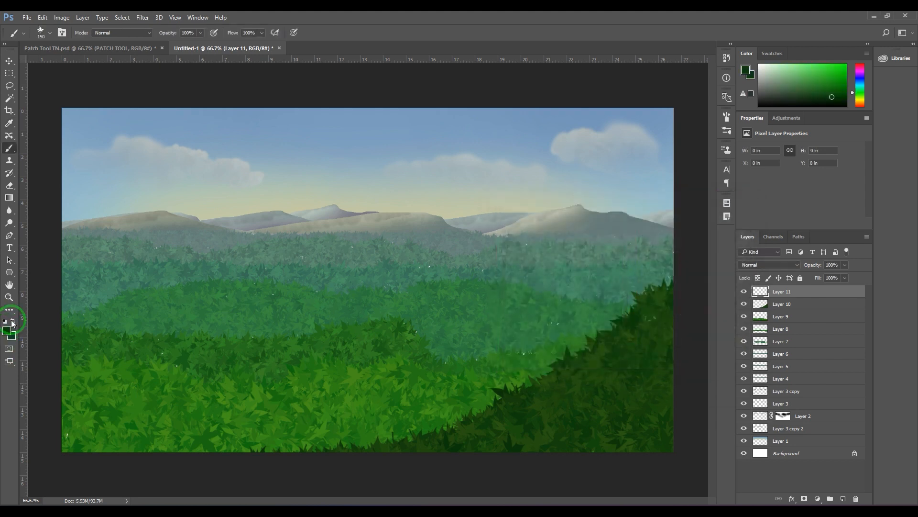
left_click(7, 333)
left_click(717, 218)
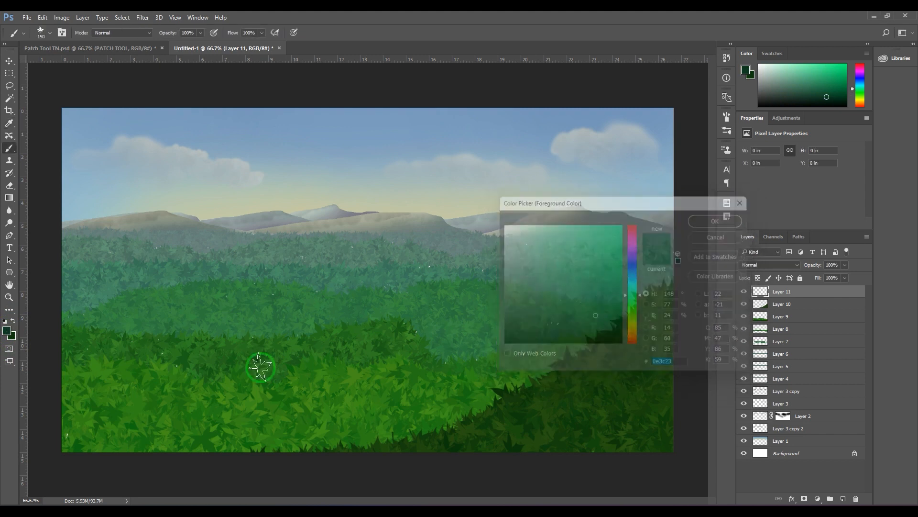
Shift the background colour's hue towards teal and paint a dark foliage slope from the canvas's left edge down across its lower edge
left_click(14, 339)
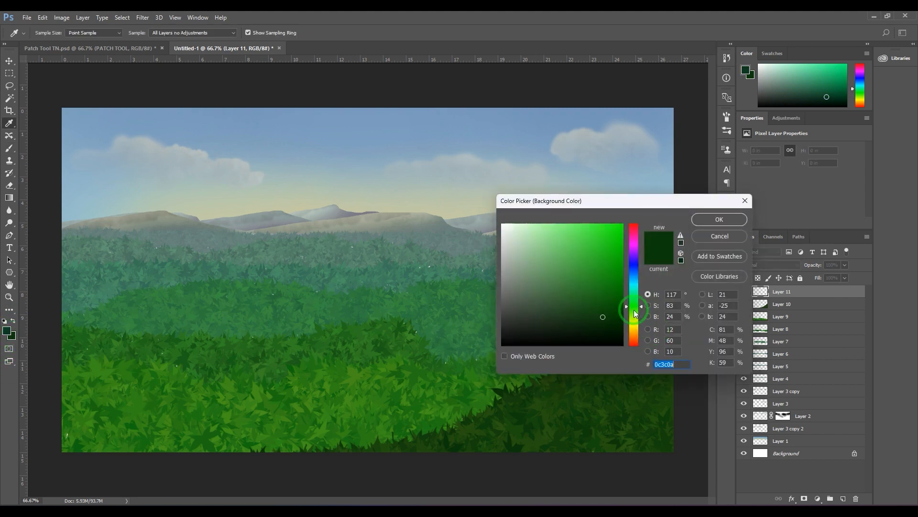
left_click_drag(630, 309, 632, 294)
left_click(705, 219)
key("b")
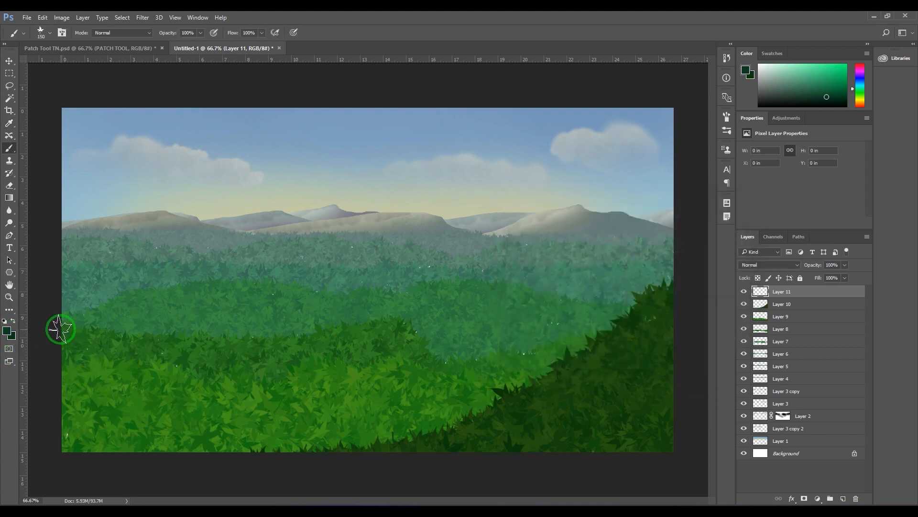
mouse_move(51, 293)
left_mouse_down()
mouse_move(235, 379)
mouse_move(383, 421)
mouse_move(527, 438)
left_mouse_up()
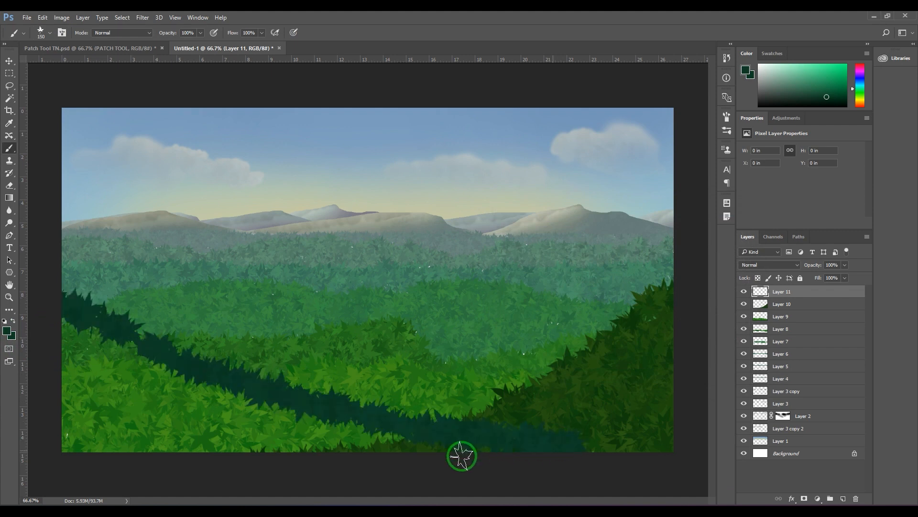
mouse_move(344, 430)
left_mouse_down()
mouse_move(257, 445)
mouse_move(307, 439)
mouse_move(218, 424)
mouse_move(196, 411)
mouse_move(208, 396)
mouse_move(72, 323)
mouse_move(325, 433)
mouse_move(178, 400)
mouse_move(225, 410)
mouse_move(141, 416)
mouse_move(122, 392)
mouse_move(143, 401)
mouse_move(103, 396)
mouse_move(77, 417)
mouse_move(81, 365)
mouse_move(71, 392)
mouse_move(61, 337)
mouse_move(64, 420)
mouse_move(106, 388)
mouse_move(96, 411)
mouse_move(254, 436)
mouse_move(556, 444)
mouse_move(634, 456)
left_mouse_up()
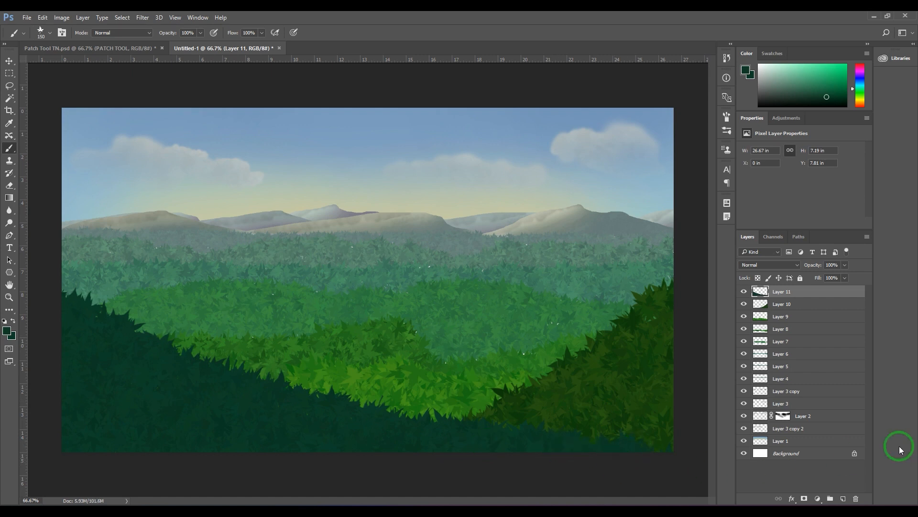
Add a new layer and switch to a soft round brush reduced to about 7 px
left_click(843, 498)
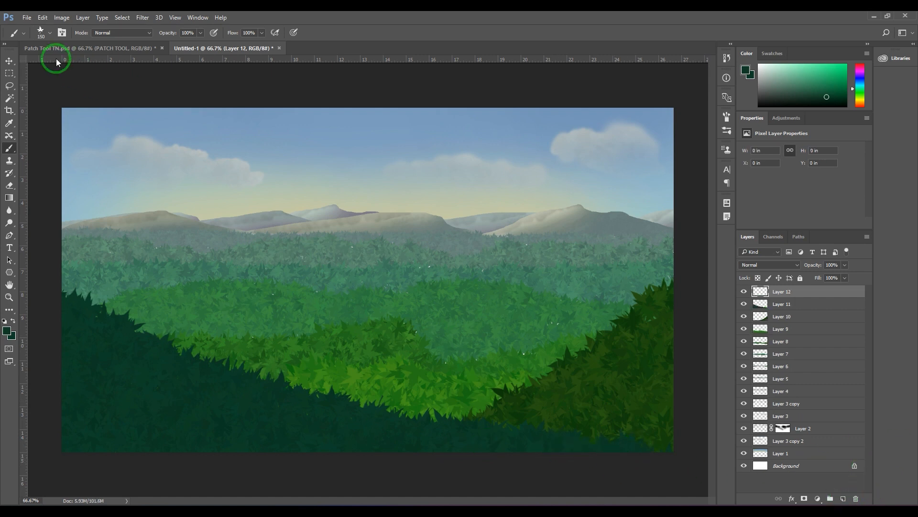
left_click(42, 32)
scroll(71, 127, "up", 5)
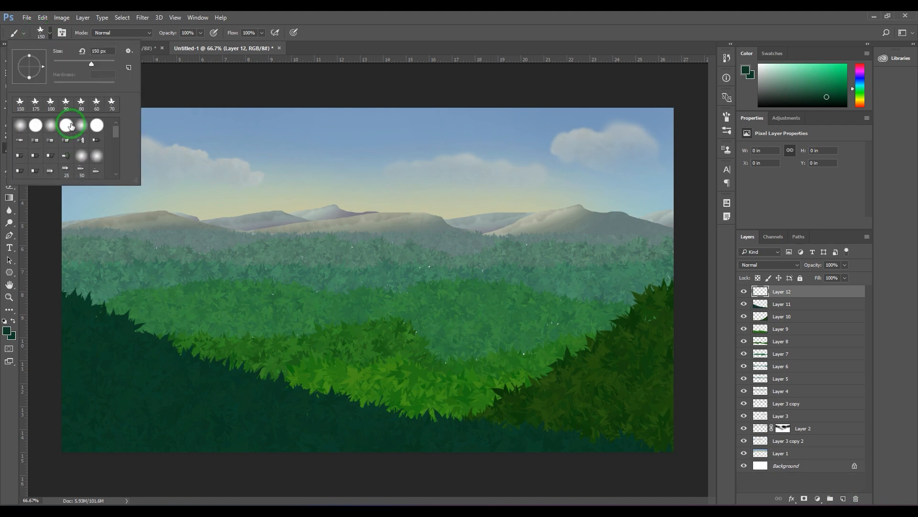
left_click(20, 125)
left_click(364, 81)
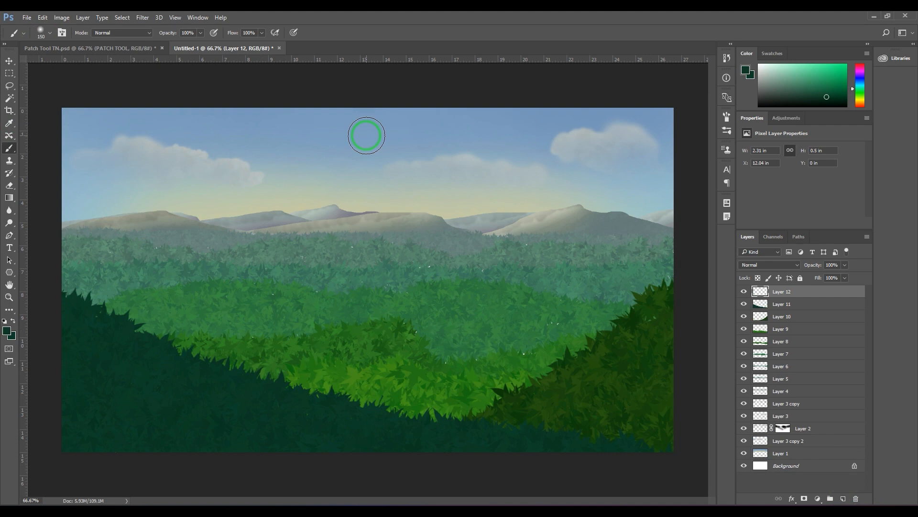
key("bracketleft")
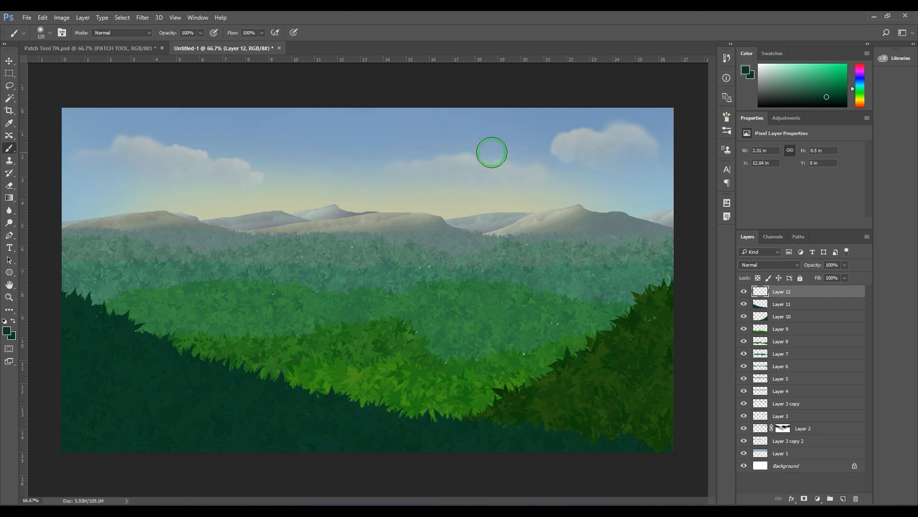
key("bracketleft")
key("bracketleft")
key("bracketleft")
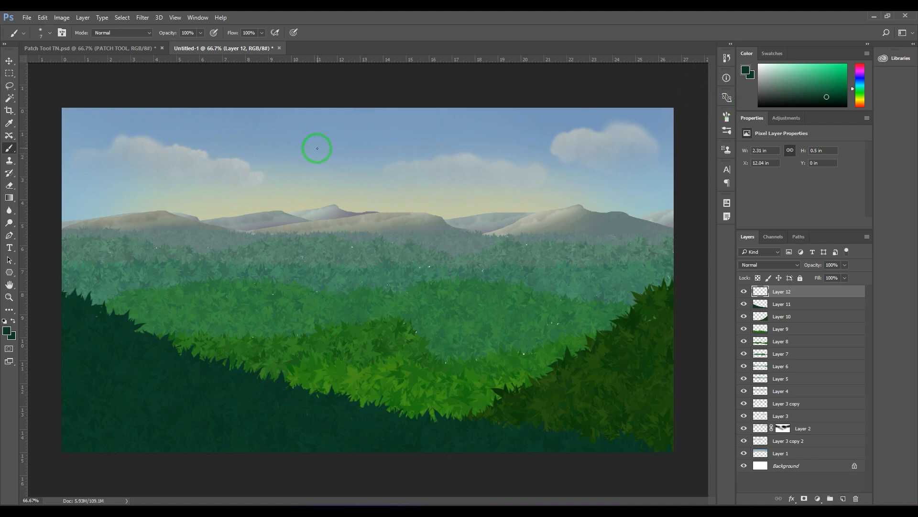
Paint five small dark birds across the sky with a 6 px brush whose size follows pen pressure
left_click_drag(308, 150, 342, 148)
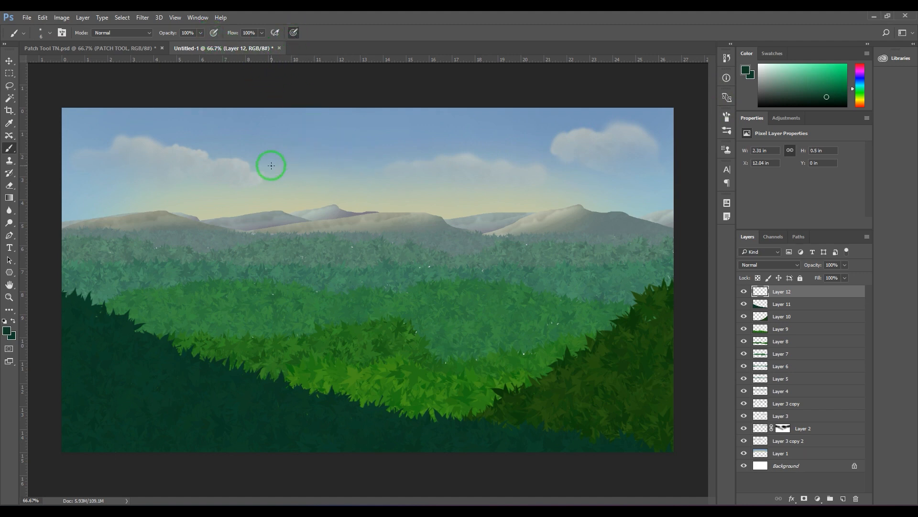
left_click_drag(263, 163, 272, 158)
key("ctrl+alt+z")
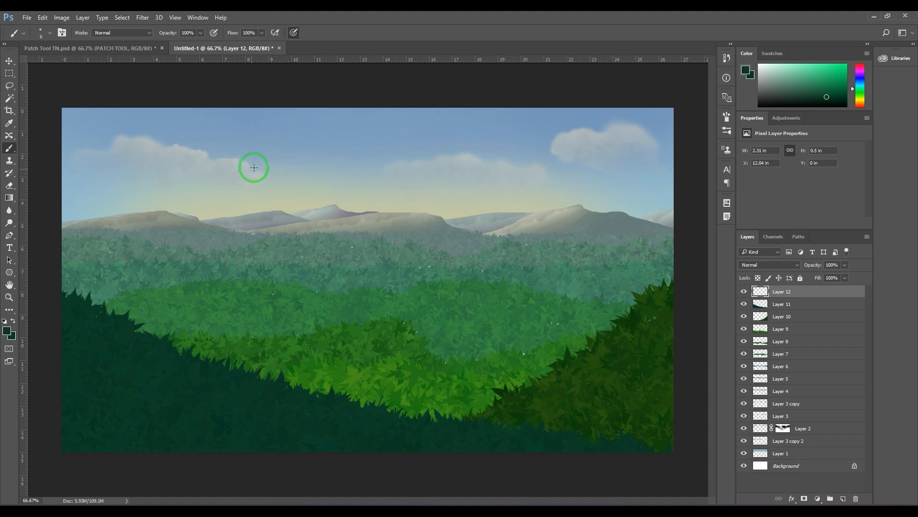
left_click_drag(255, 165, 266, 161)
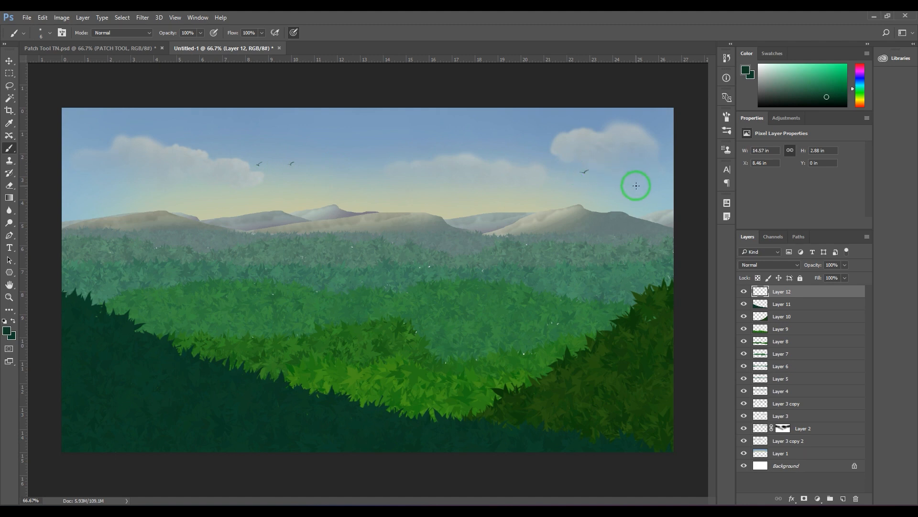
left_click_drag(638, 190, 646, 187)
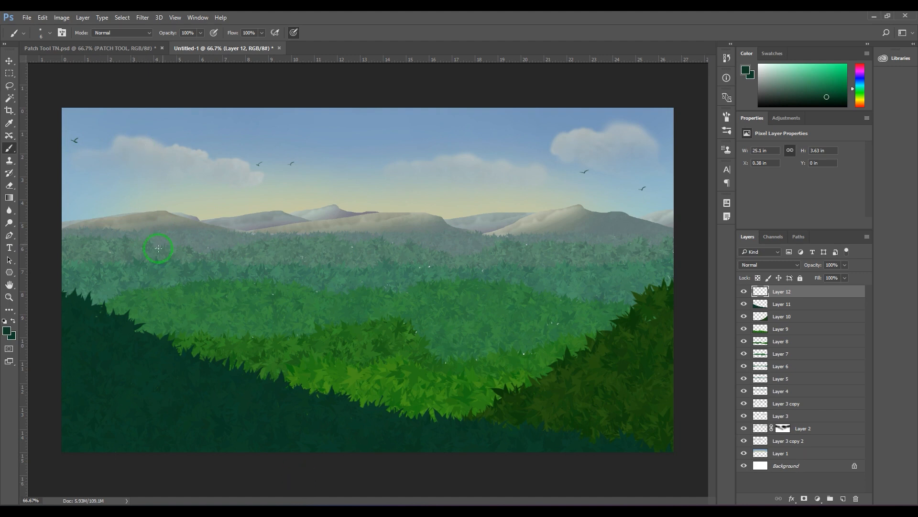
Select the Background layer and sample a muted green from the mid-distance foliage as the foreground colour
left_click(828, 467)
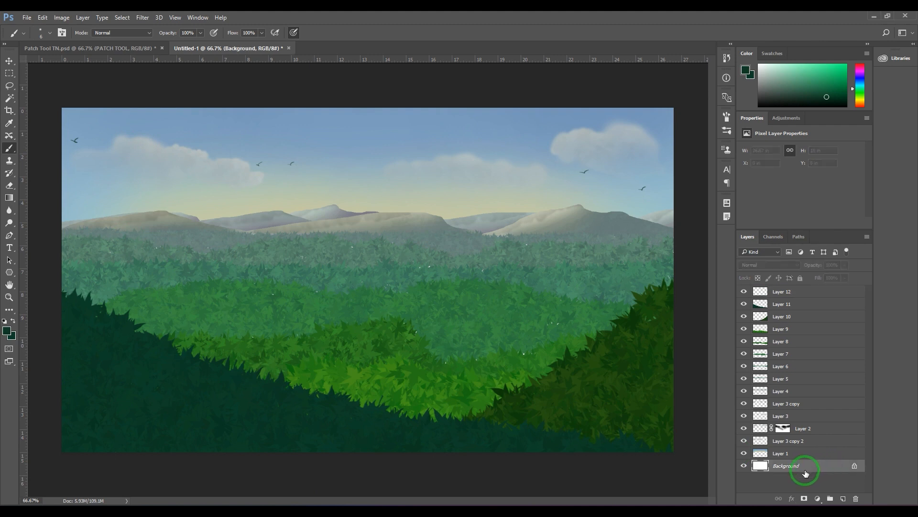
left_click(556, 326, "alt")
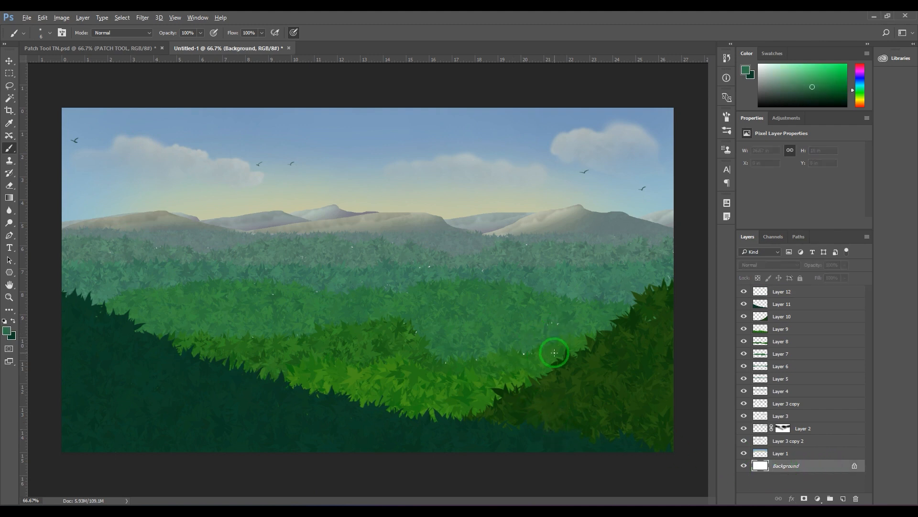